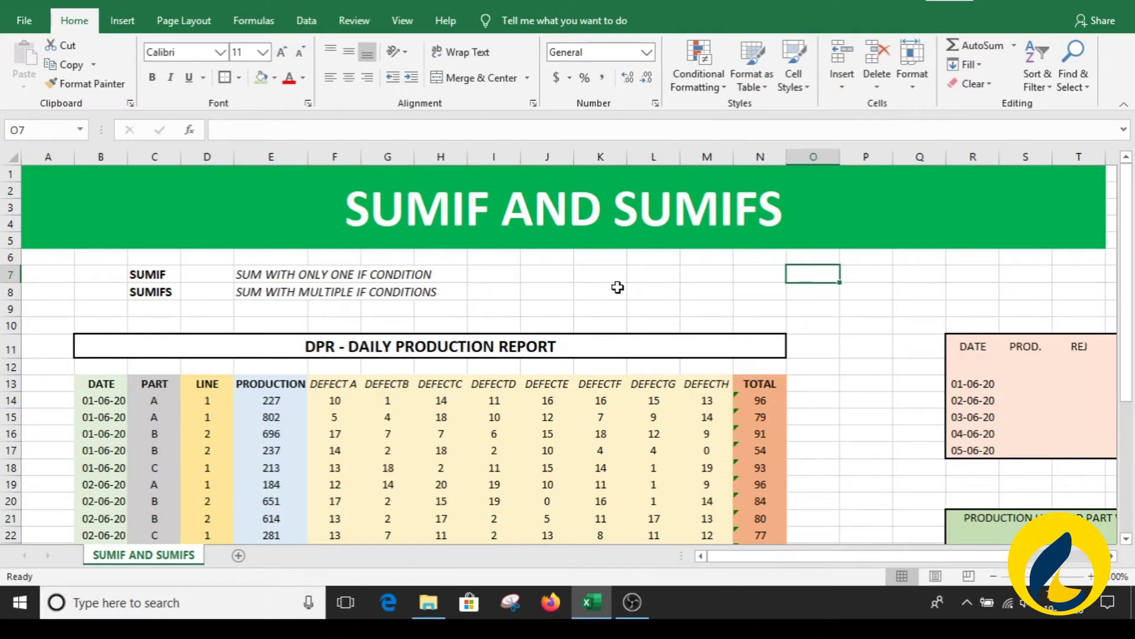
Look over the daily production report and the summary blocks marked for SUMIF and SUMIFS.
click(617, 288)
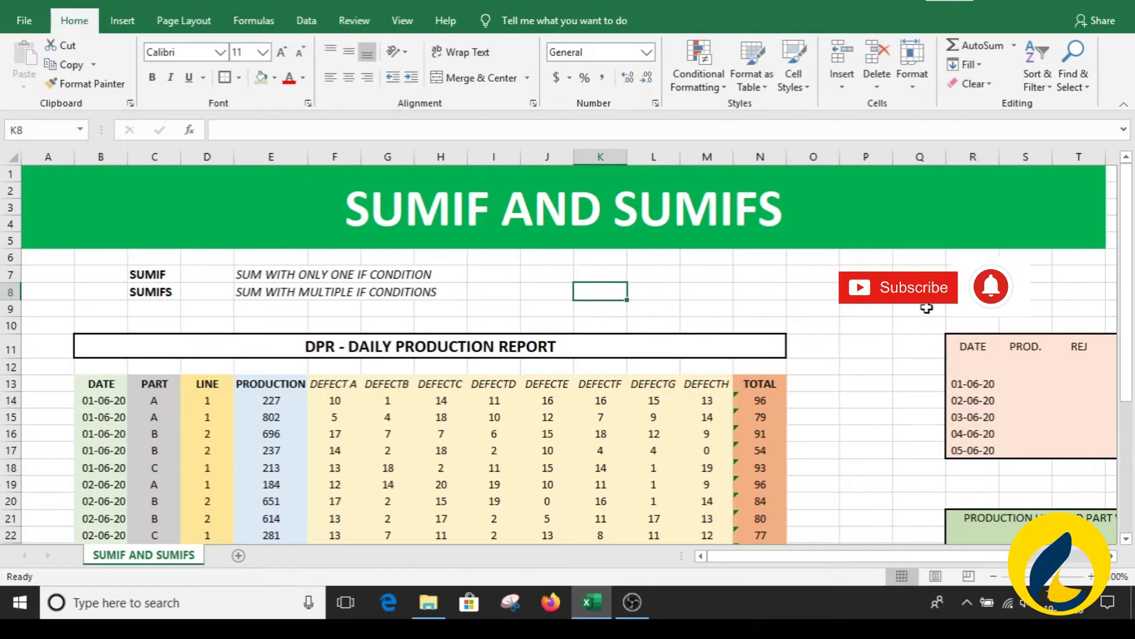
click(667, 302)
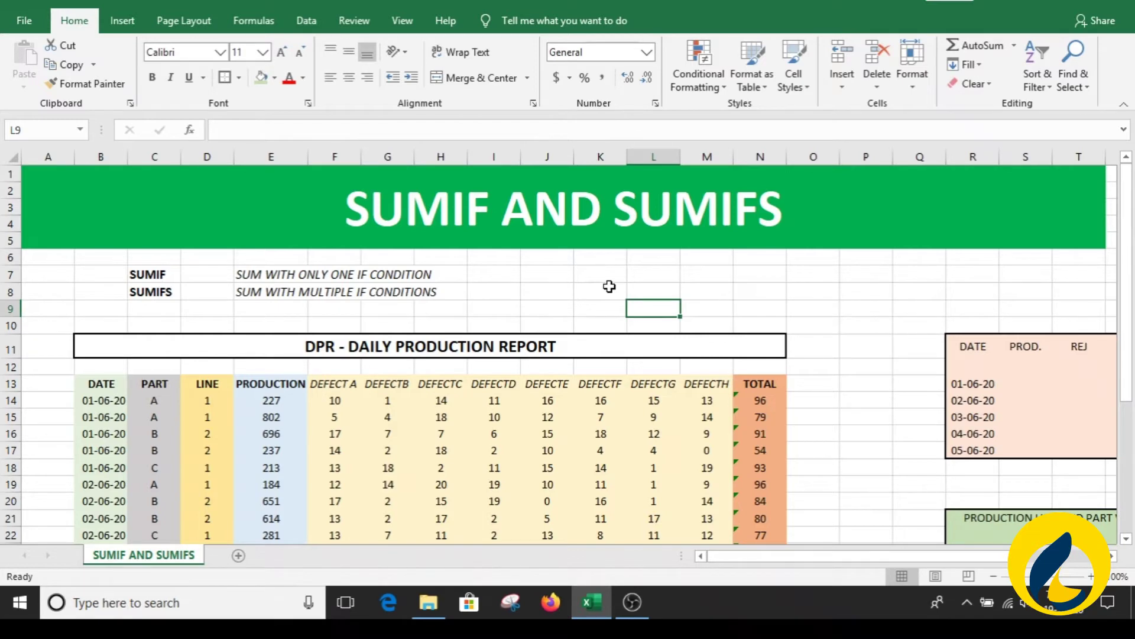
drag(1126, 232, 1127, 298)
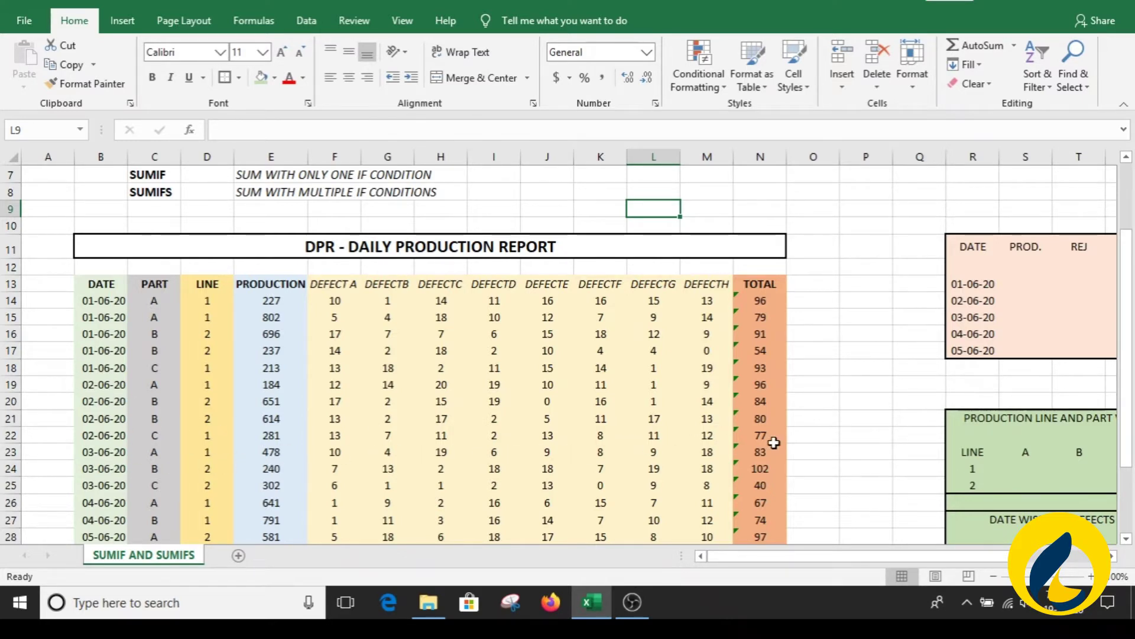
scroll(779, 473, down, 2)
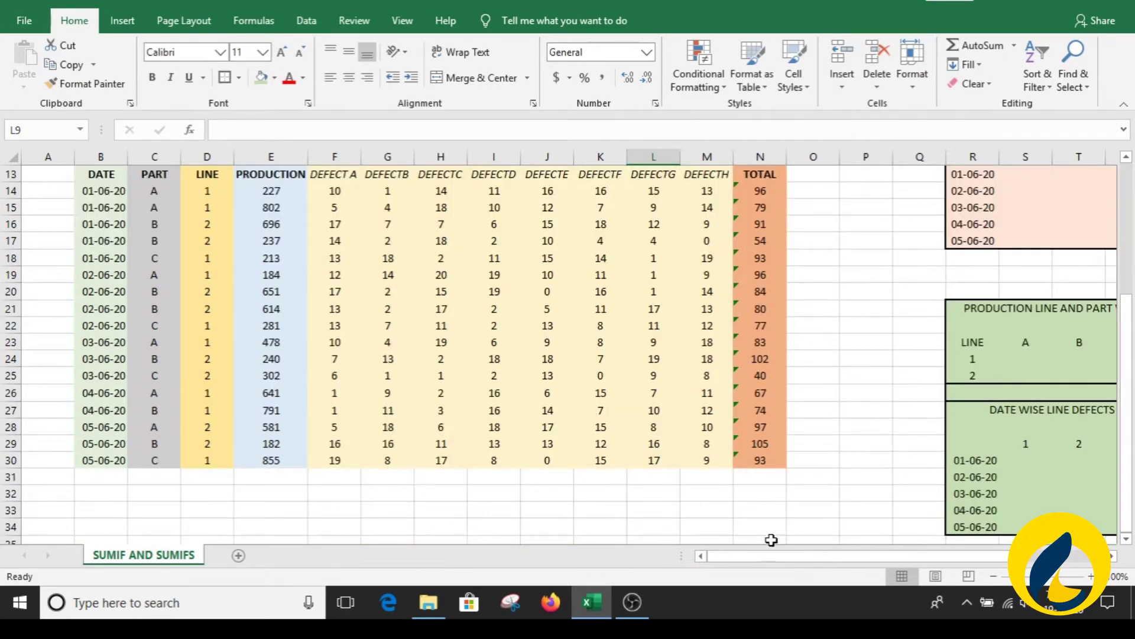
drag(771, 555, 863, 555)
drag(1121, 440, 1115, 363)
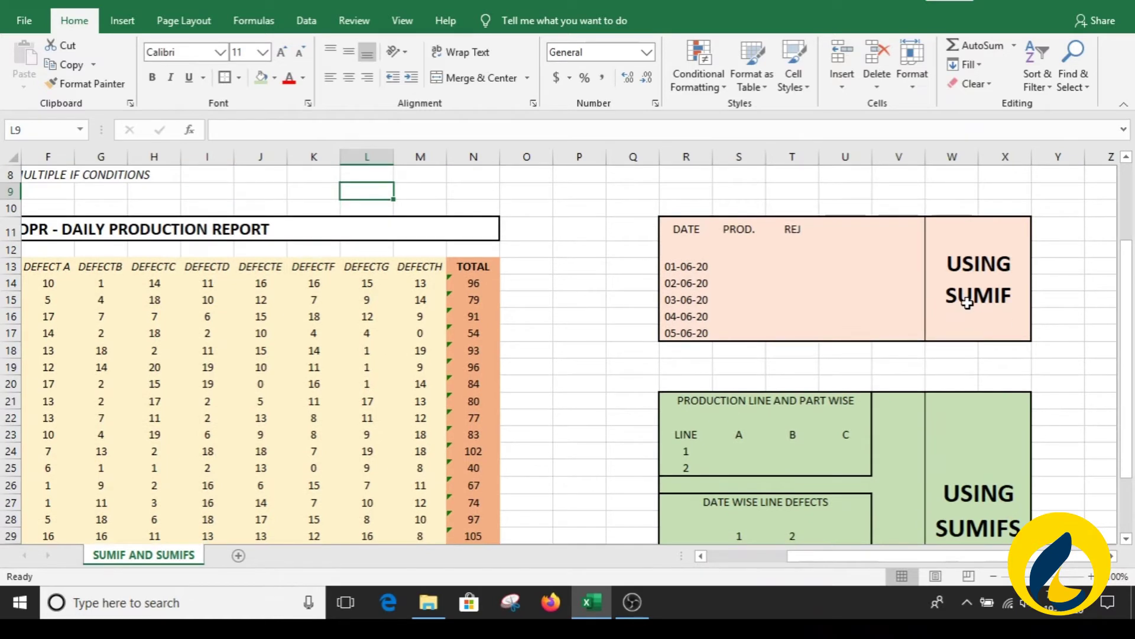
click(968, 303)
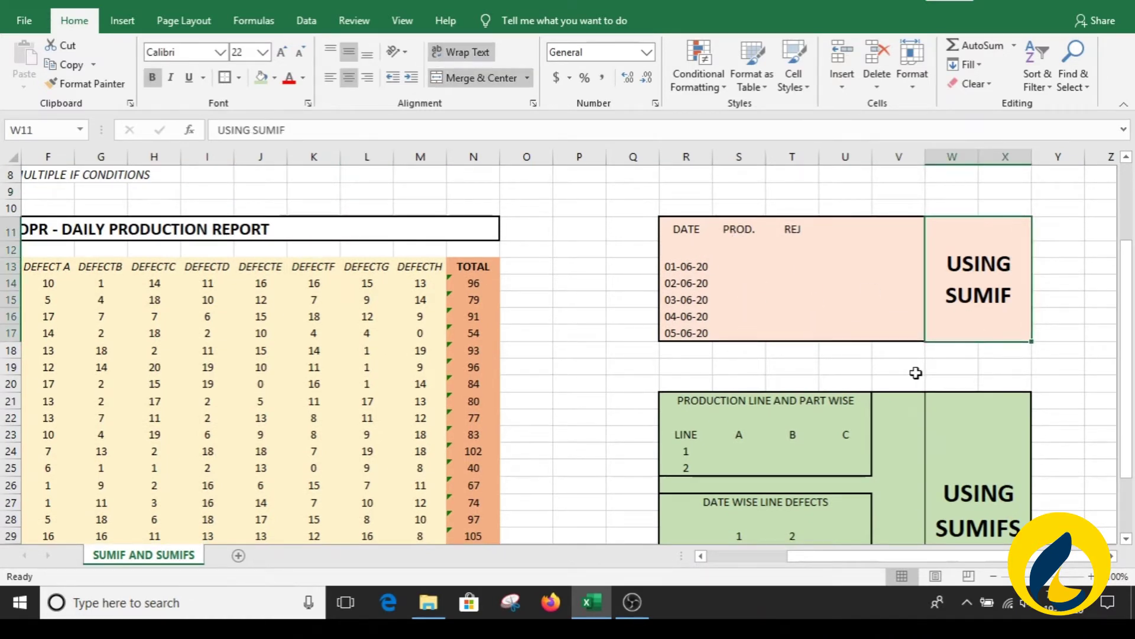
drag(1128, 346, 1086, 393)
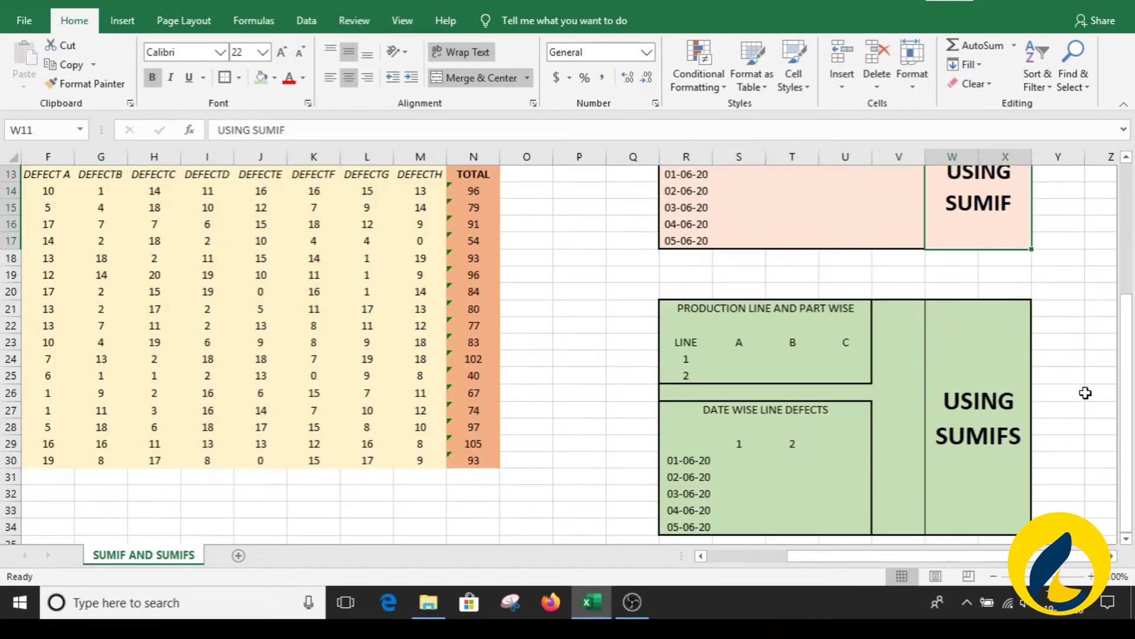
click(967, 451)
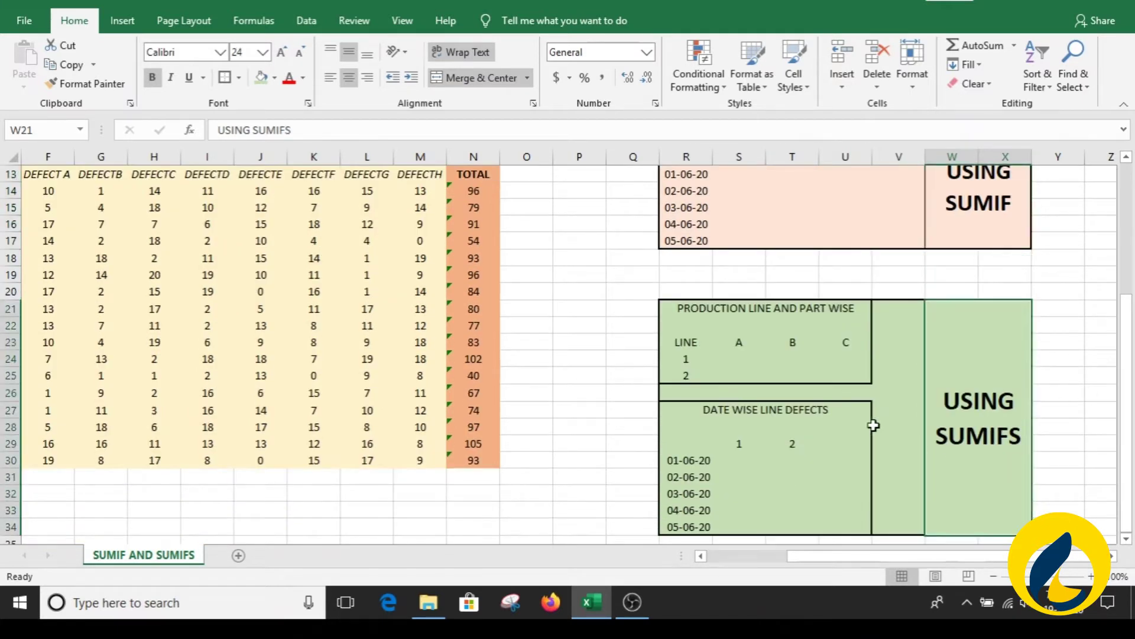
Examine the layout of the line and part wise production table and the date wise line defects table.
click(739, 317)
click(682, 367)
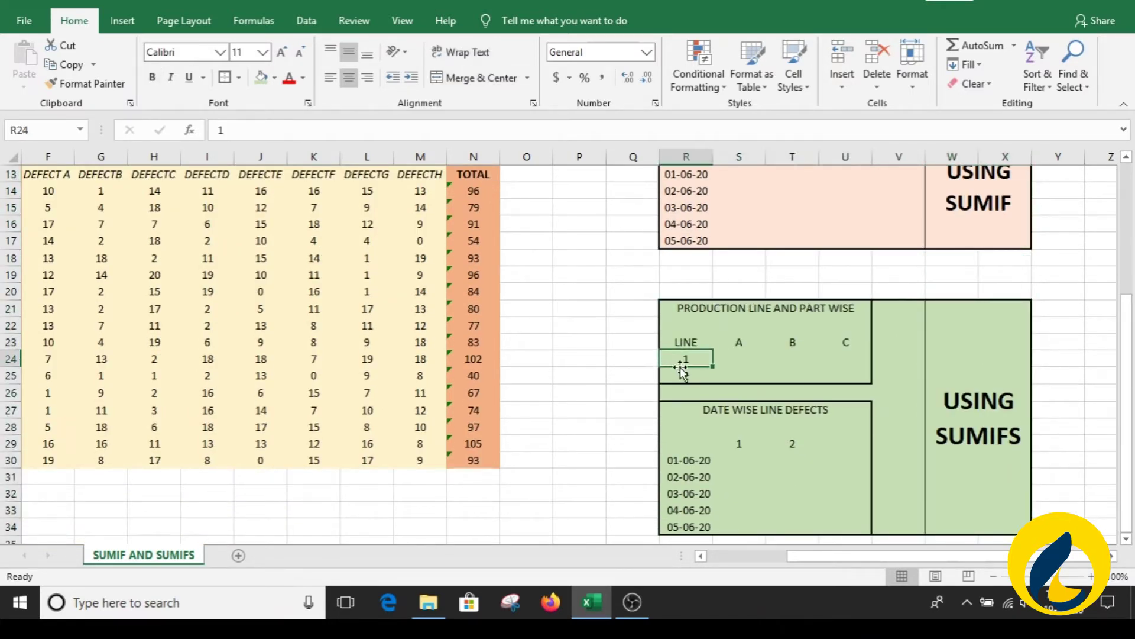
click(742, 343)
click(748, 359)
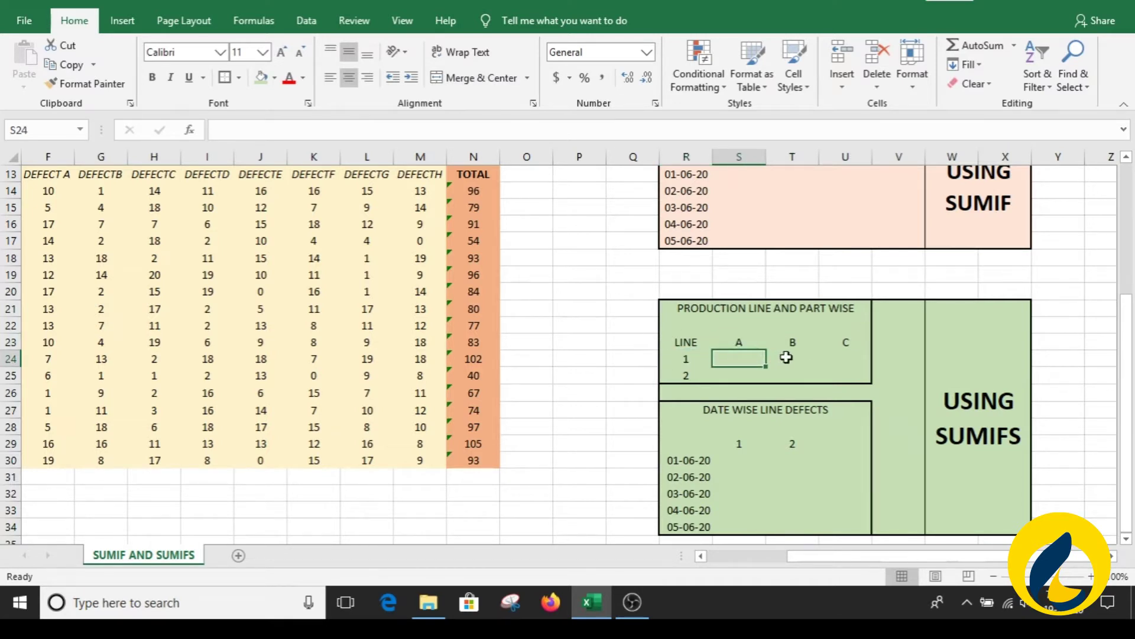
click(789, 358)
click(743, 357)
click(742, 408)
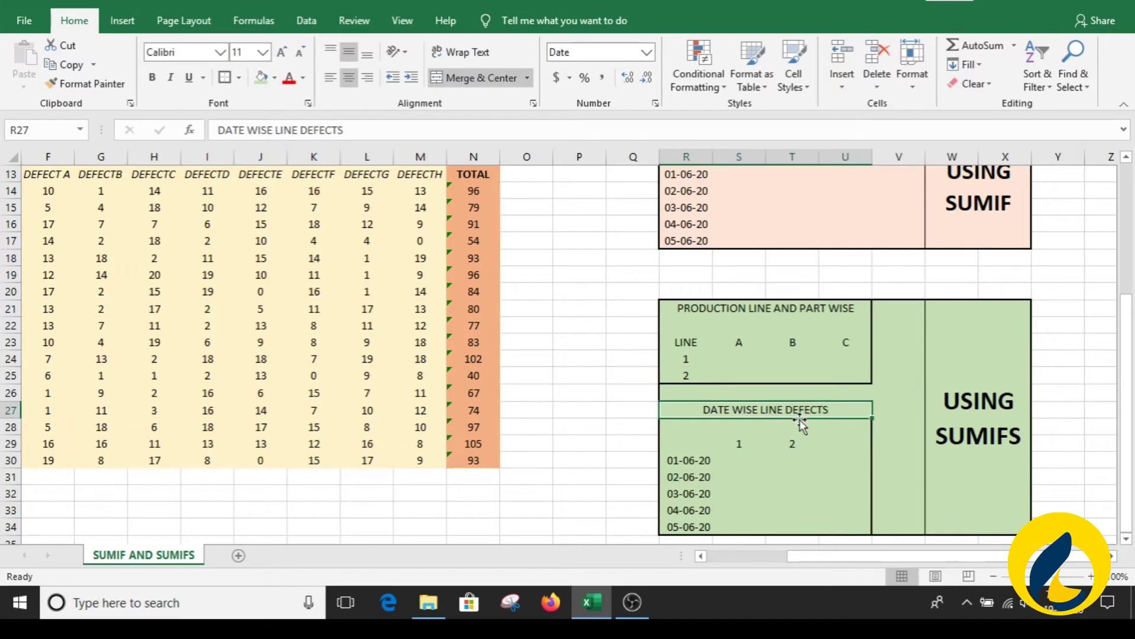
drag(688, 460, 689, 526)
click(742, 443)
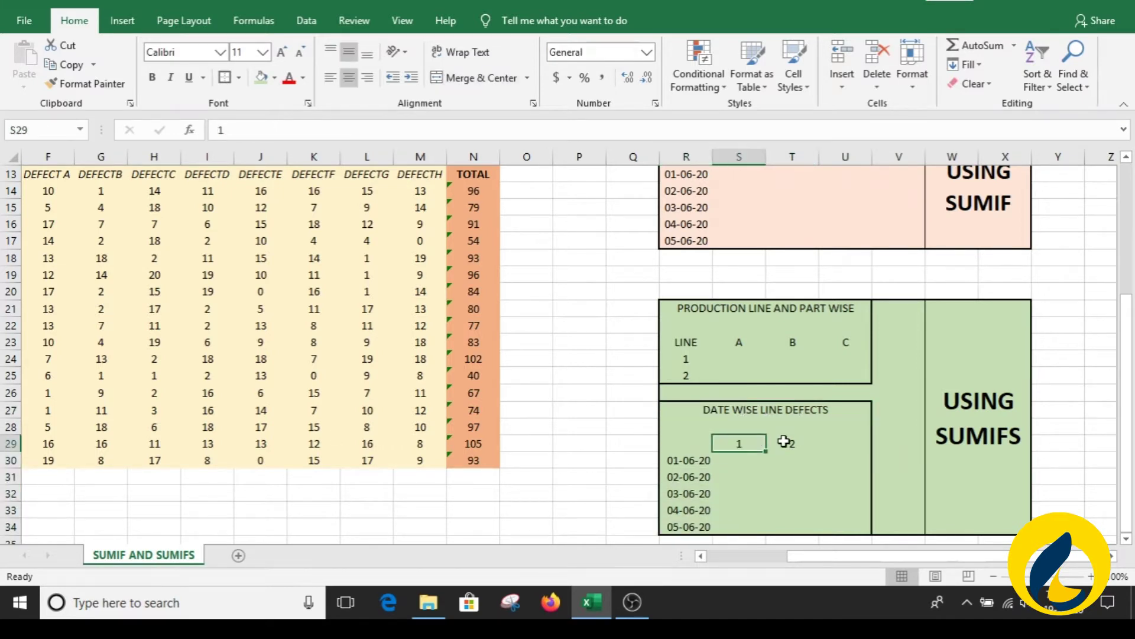
click(787, 442)
Start a SUMIF formula in S13, the PROD. cell for 01-06-20 in the SUMIF summary table.
drag(1126, 413, 1121, 366)
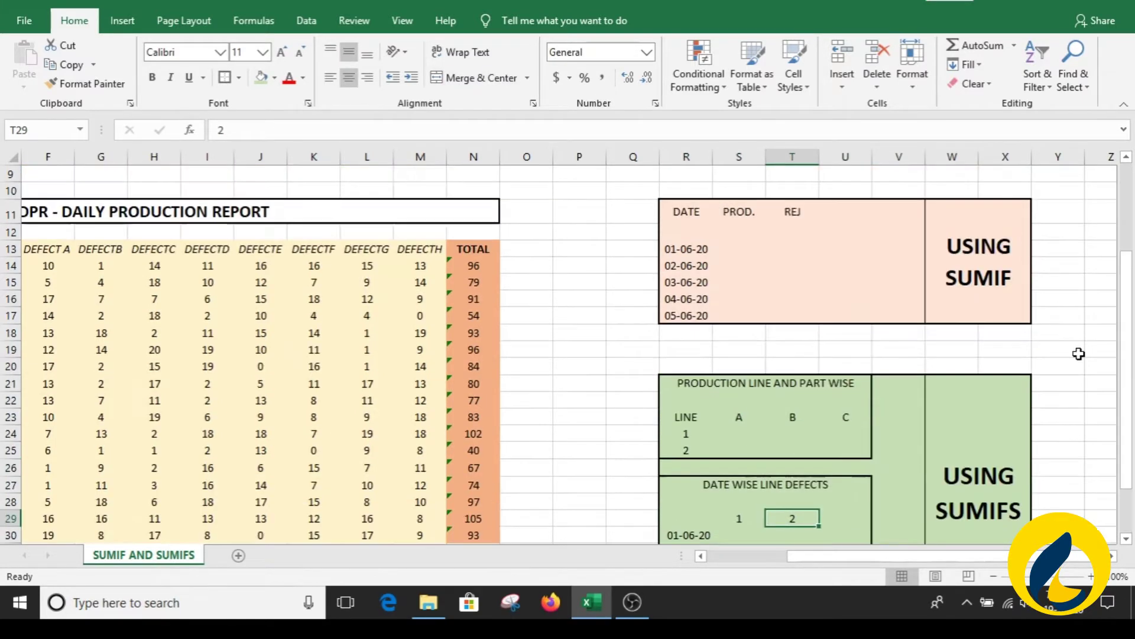
drag(1122, 323, 1122, 254)
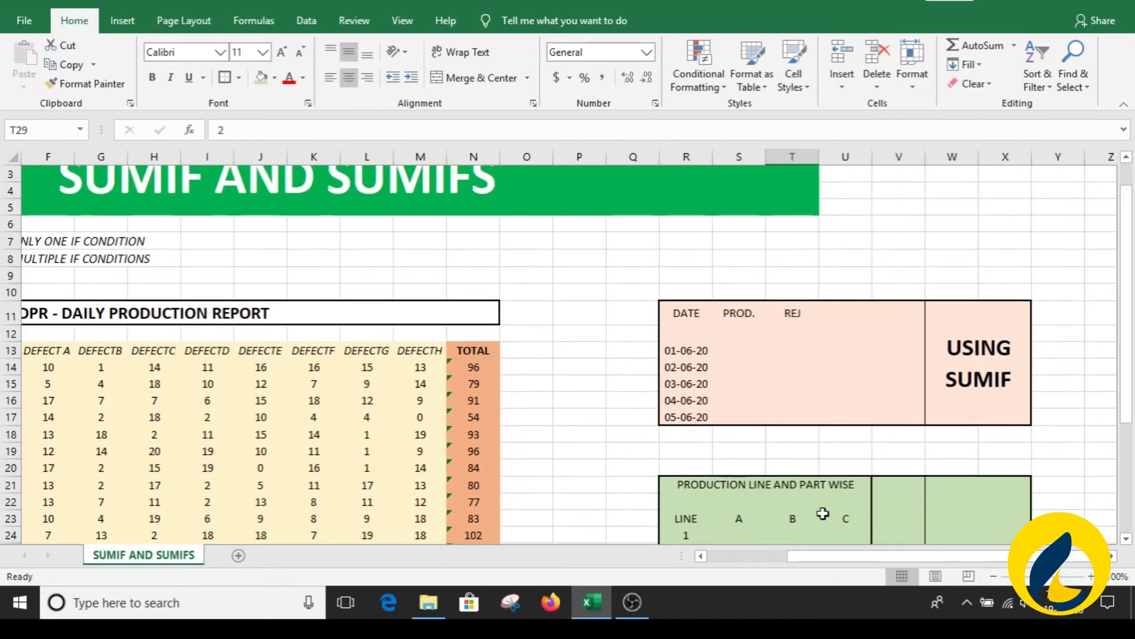
drag(842, 558, 780, 575)
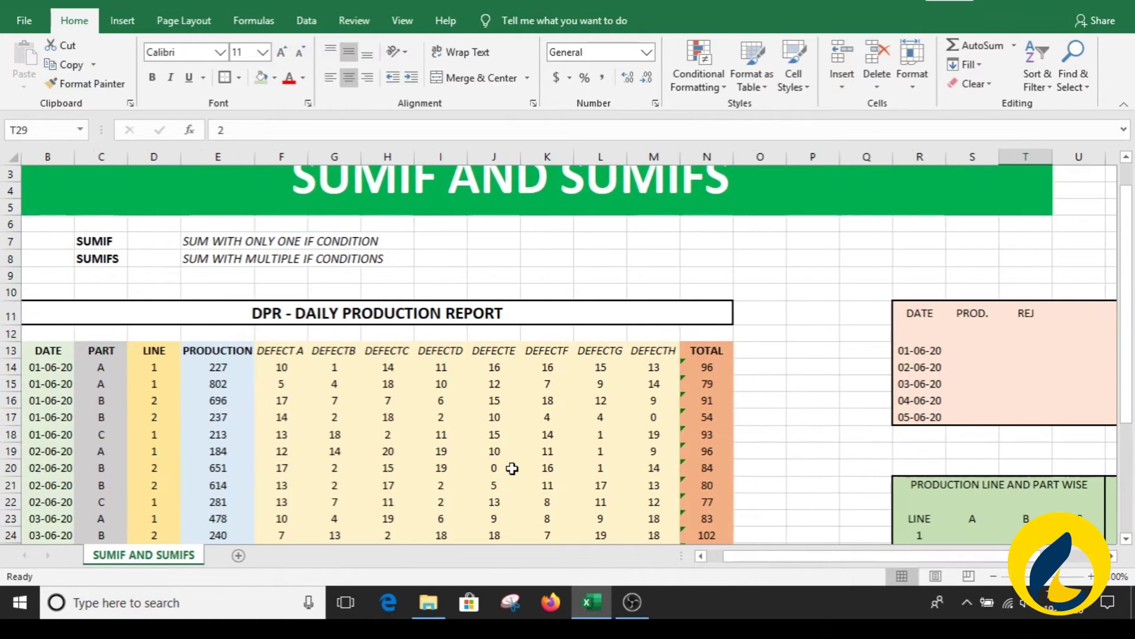
drag(1037, 558, 1082, 569)
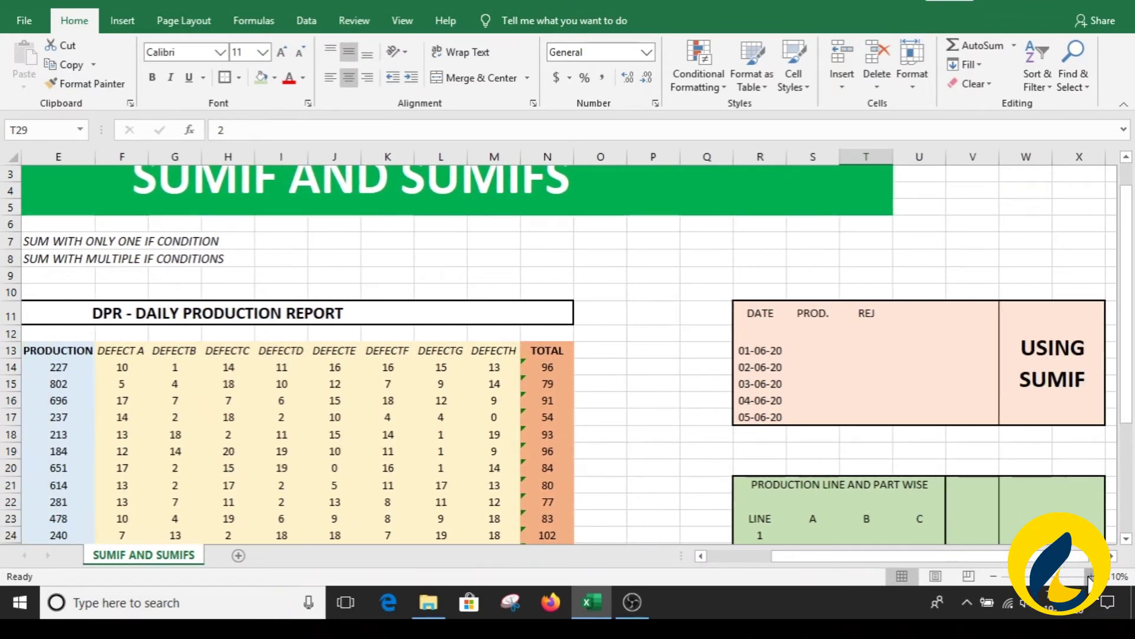
click(1090, 576)
drag(940, 559, 992, 560)
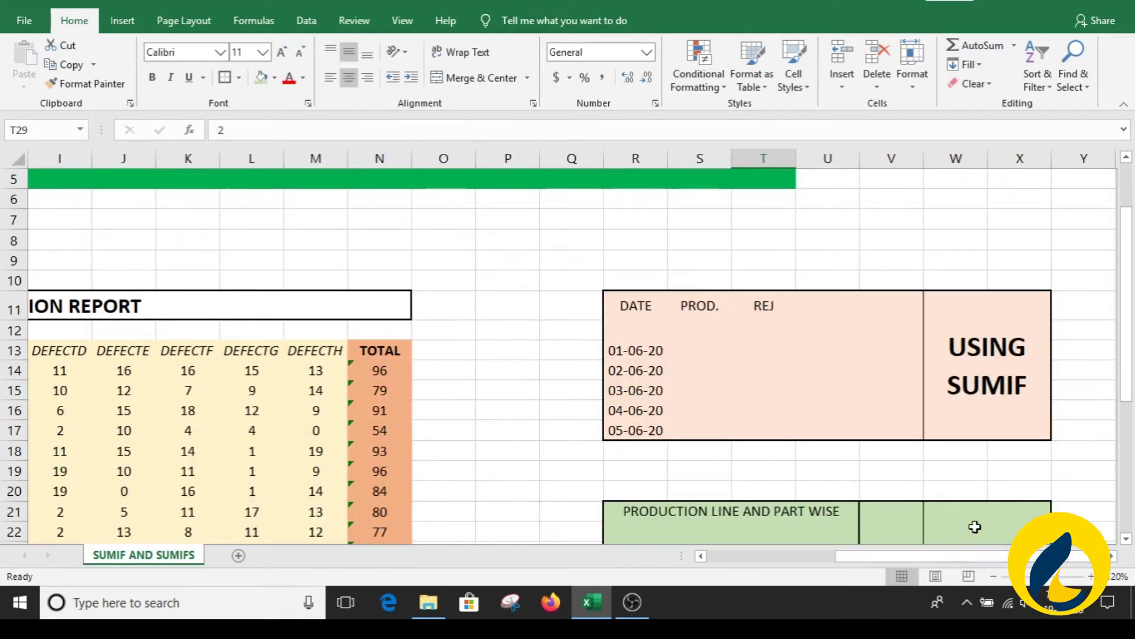
click(728, 395)
click(707, 354)
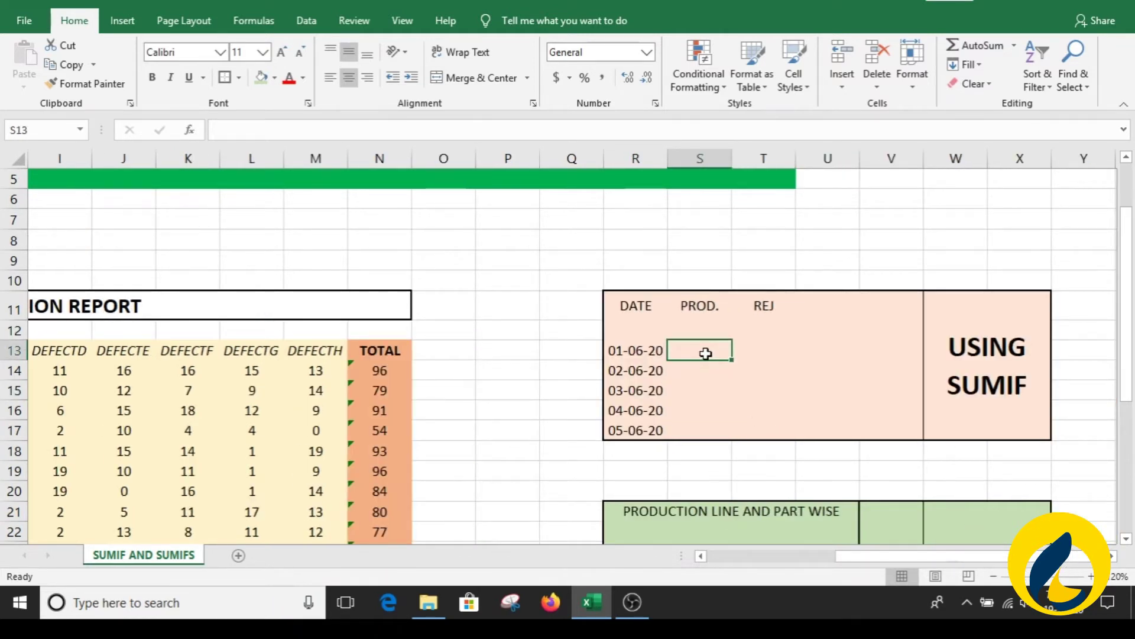
click(653, 347)
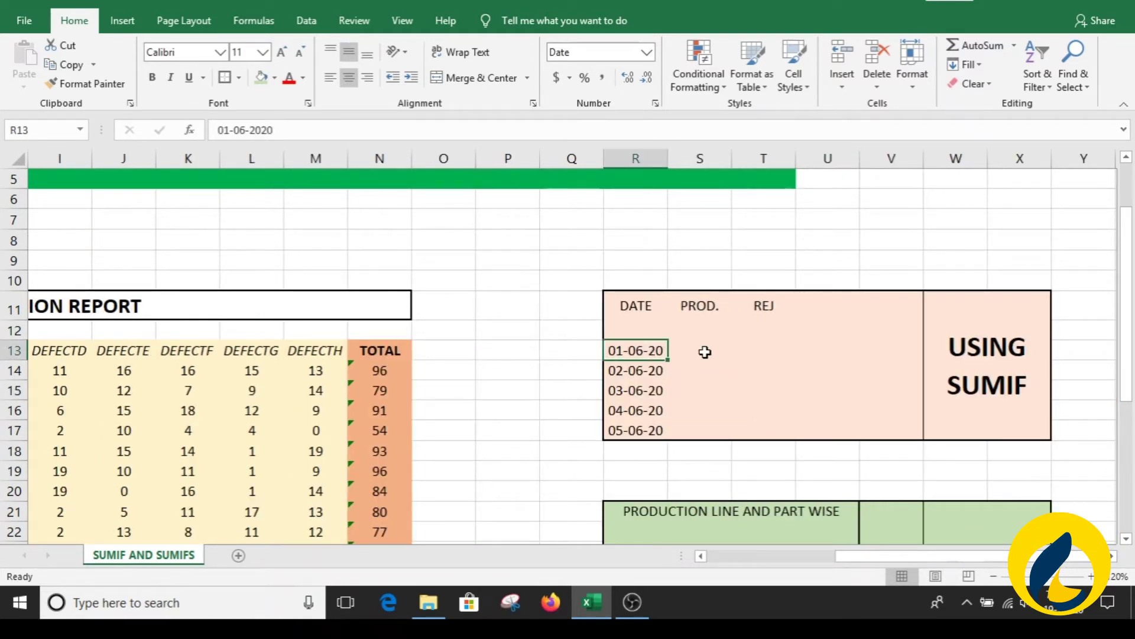
click(708, 348)
text(=)
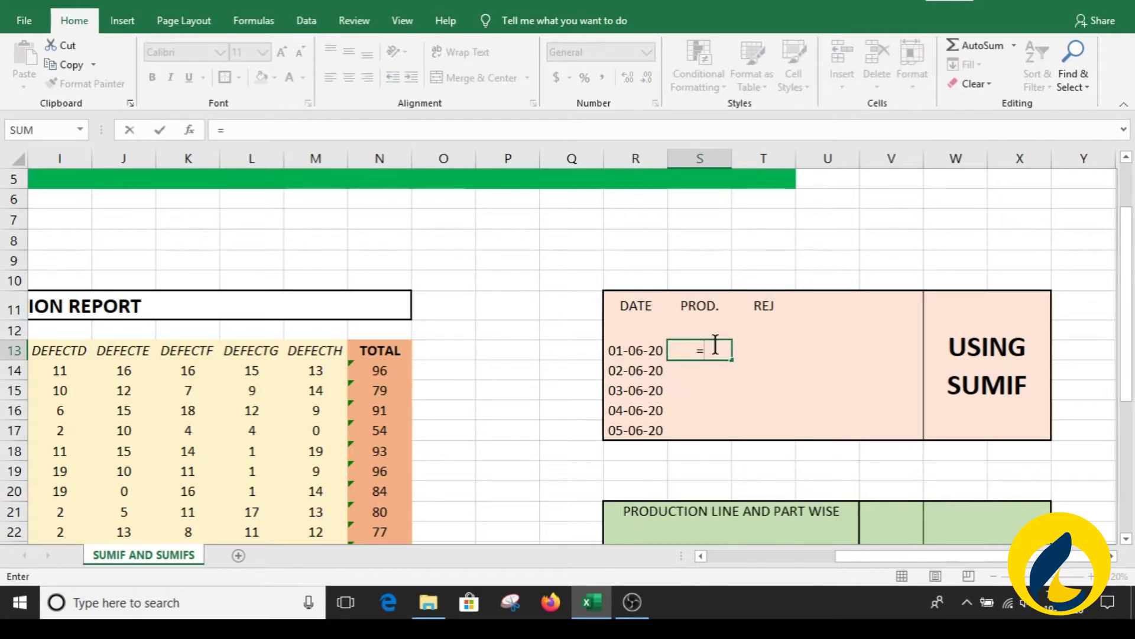
text(SUMIF)
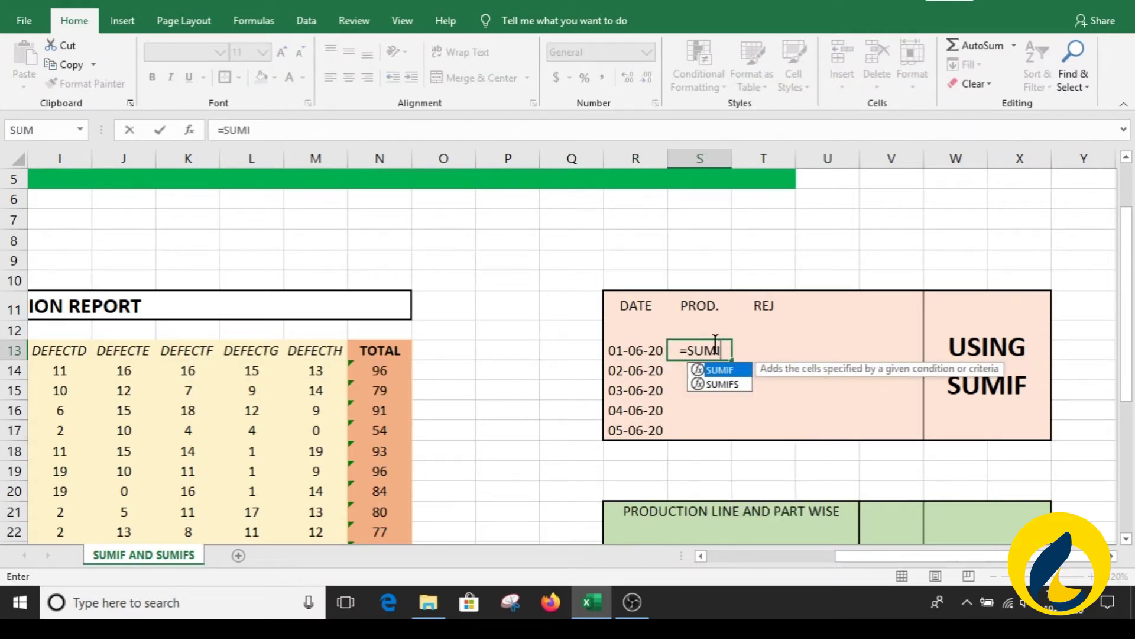
double_click(740, 372)
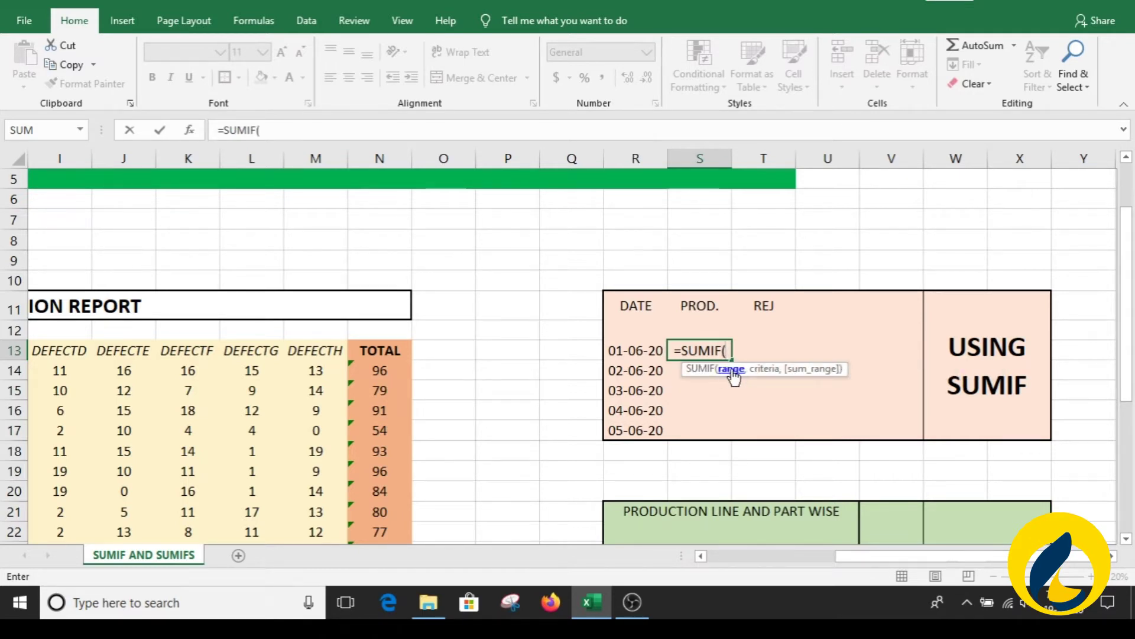
Set the SUMIF range argument to the production report's DATE column, B14:B30.
drag(865, 563, 710, 561)
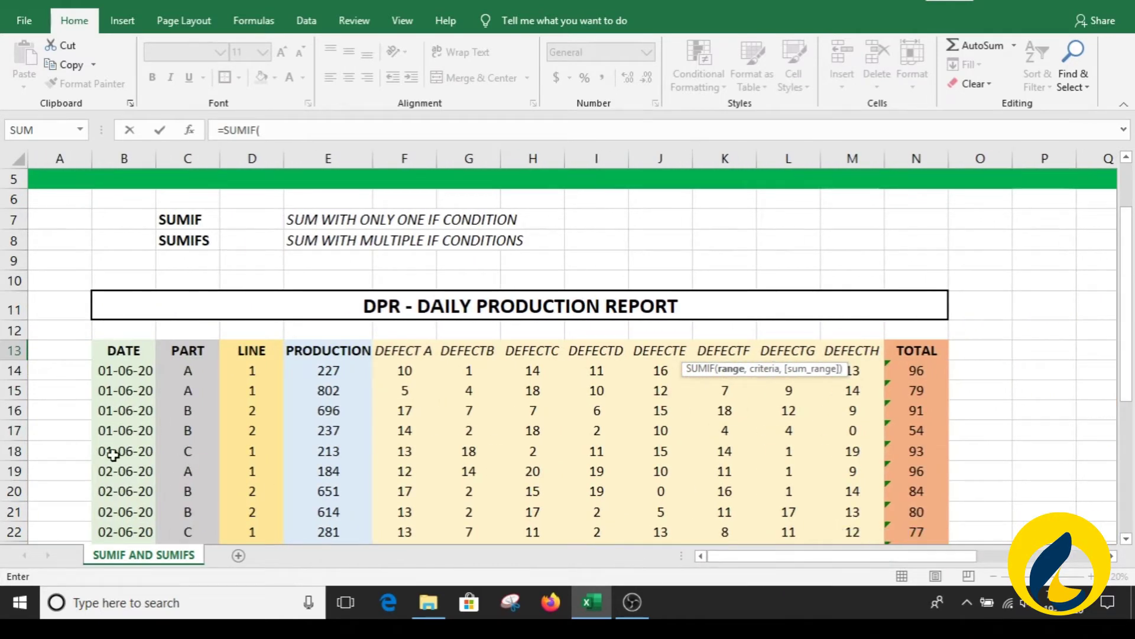
click(121, 372)
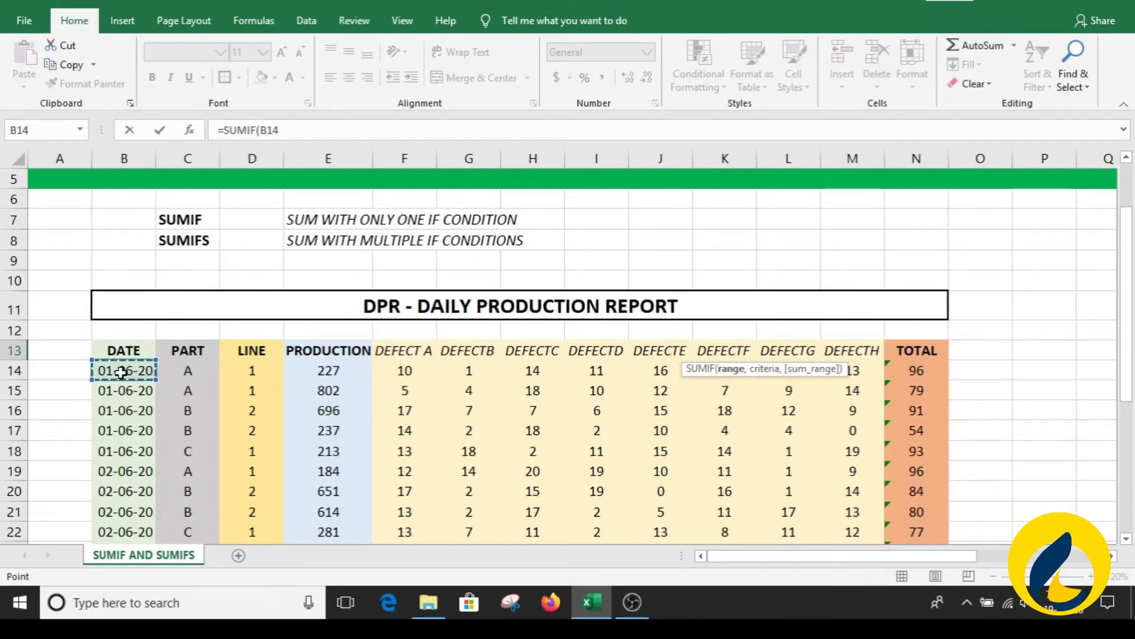
key(ctrl+shift+Down)
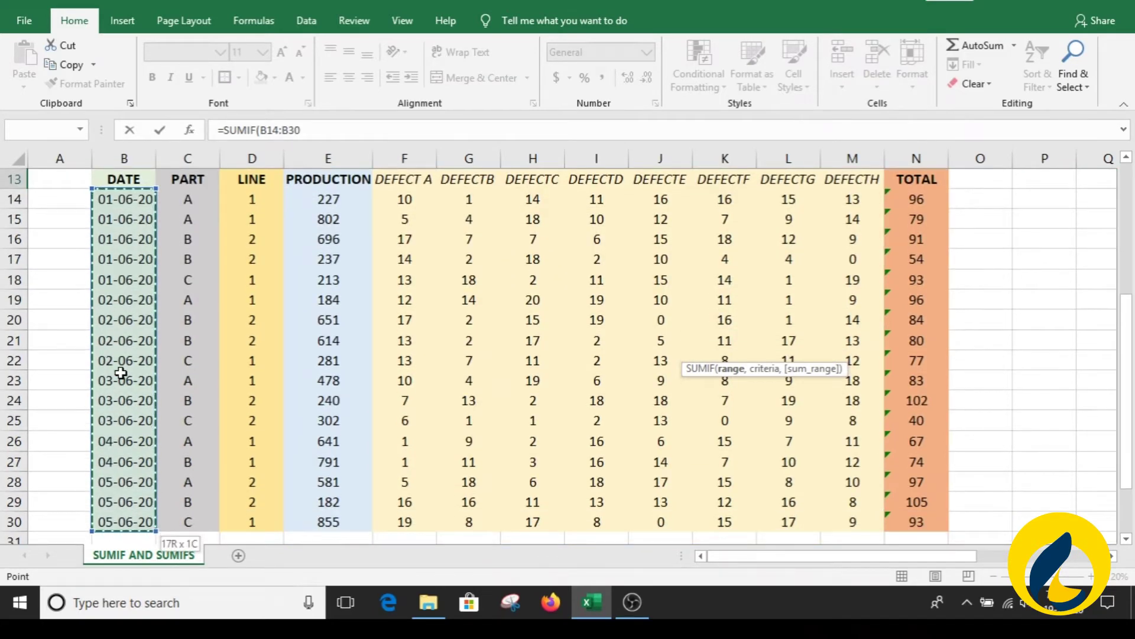
text(,)
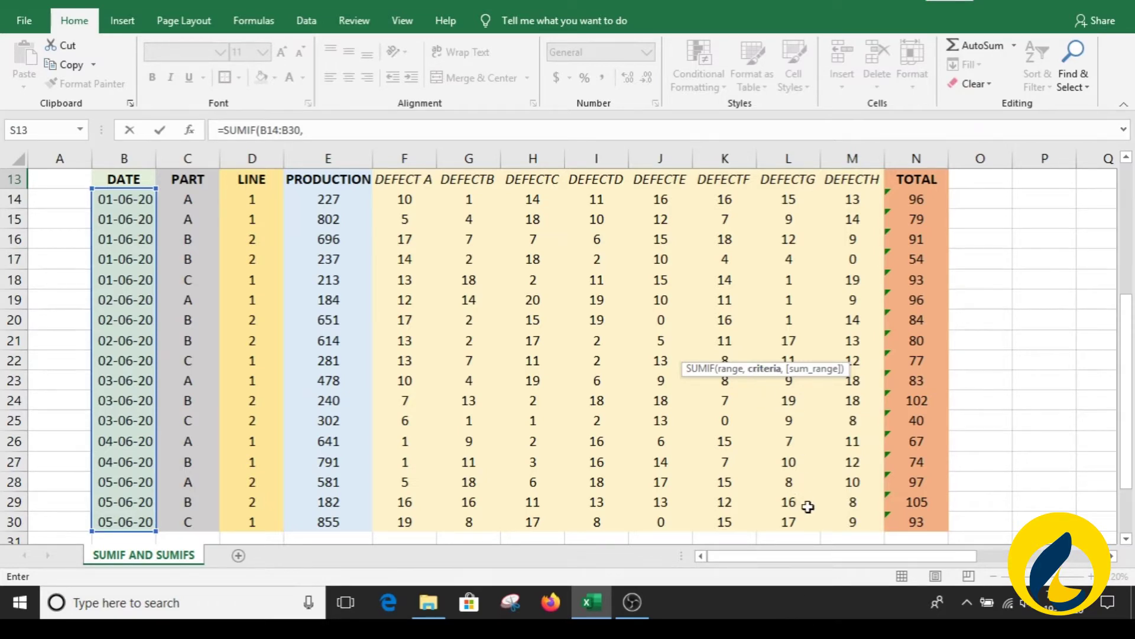
Set the SUMIF criteria argument to the summary table's first date cell, R13.
drag(827, 561, 953, 560)
click(625, 221)
key(Up)
key(Up)
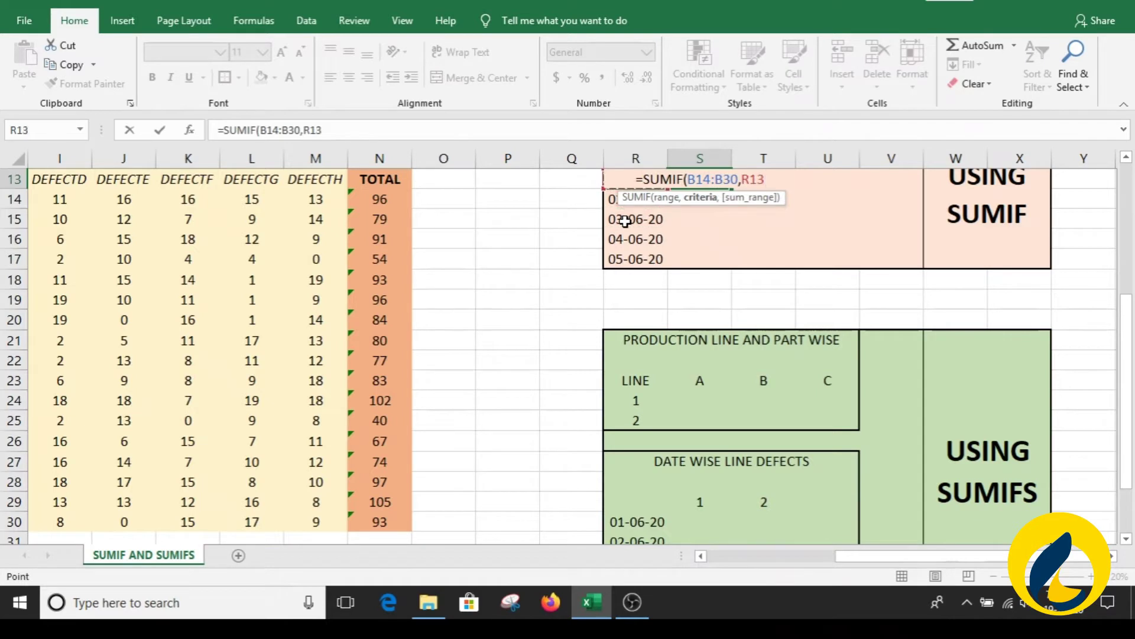
text(,)
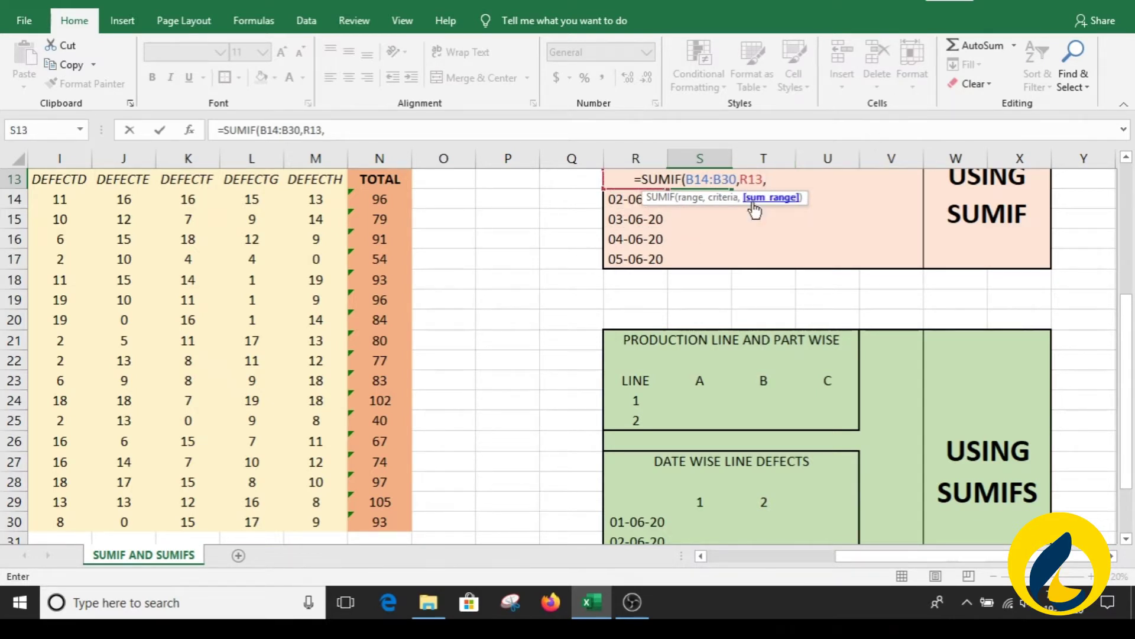
Set the sum range to the PRODUCTION column E14:E30 and complete the SUMIF formula.
drag(851, 559, 718, 558)
drag(1127, 365, 1127, 353)
click(341, 216)
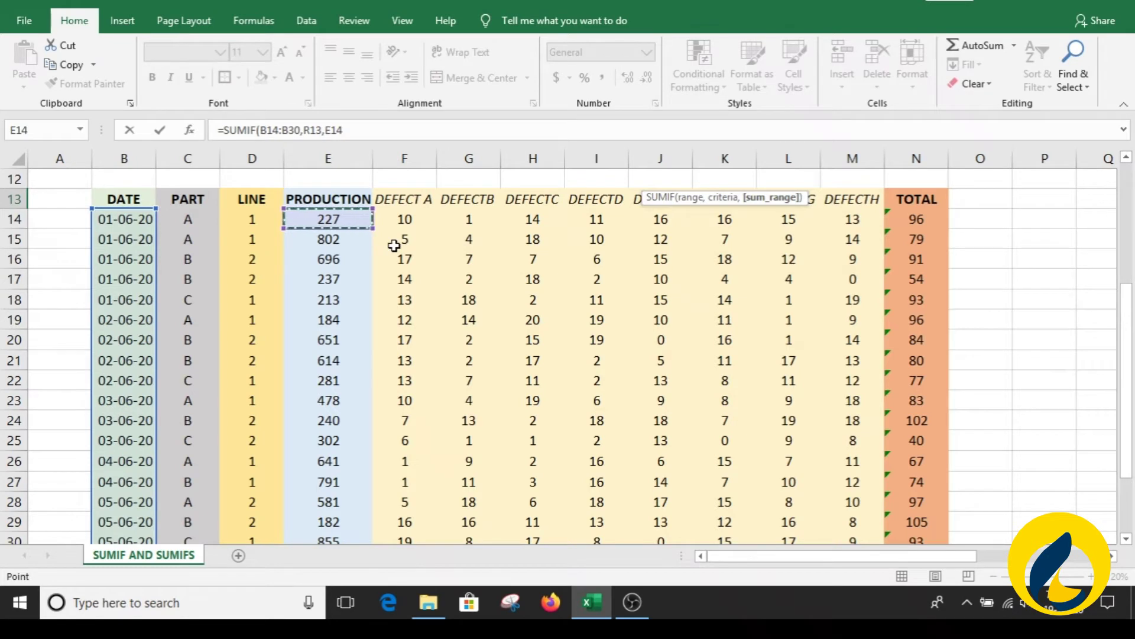
key(ctrl+shift+Down)
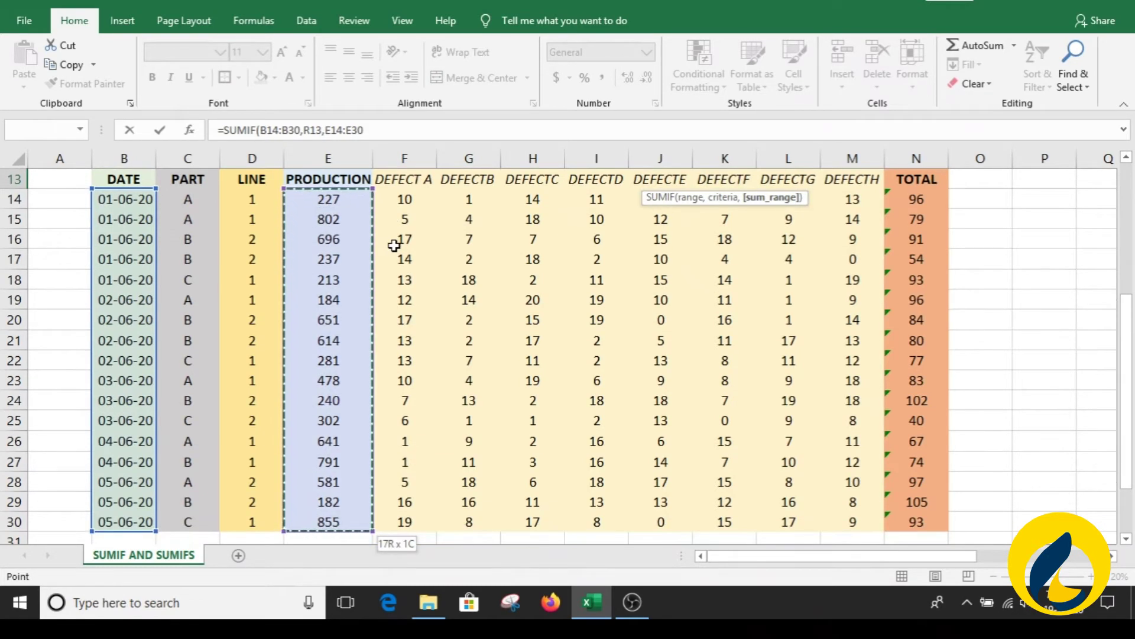
text())
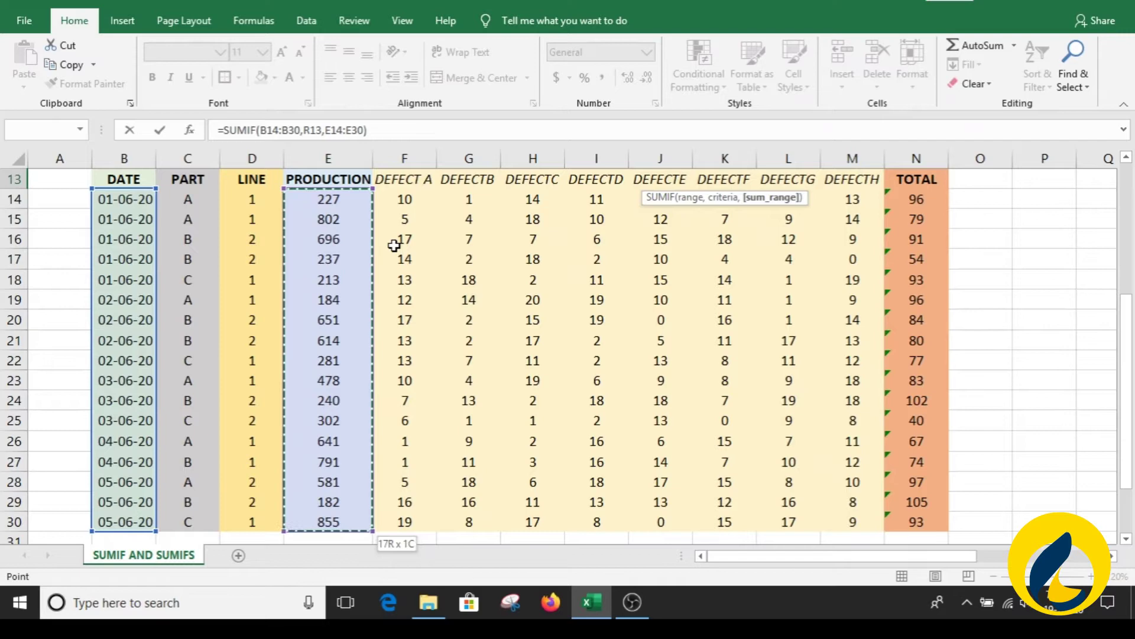
key(Return)
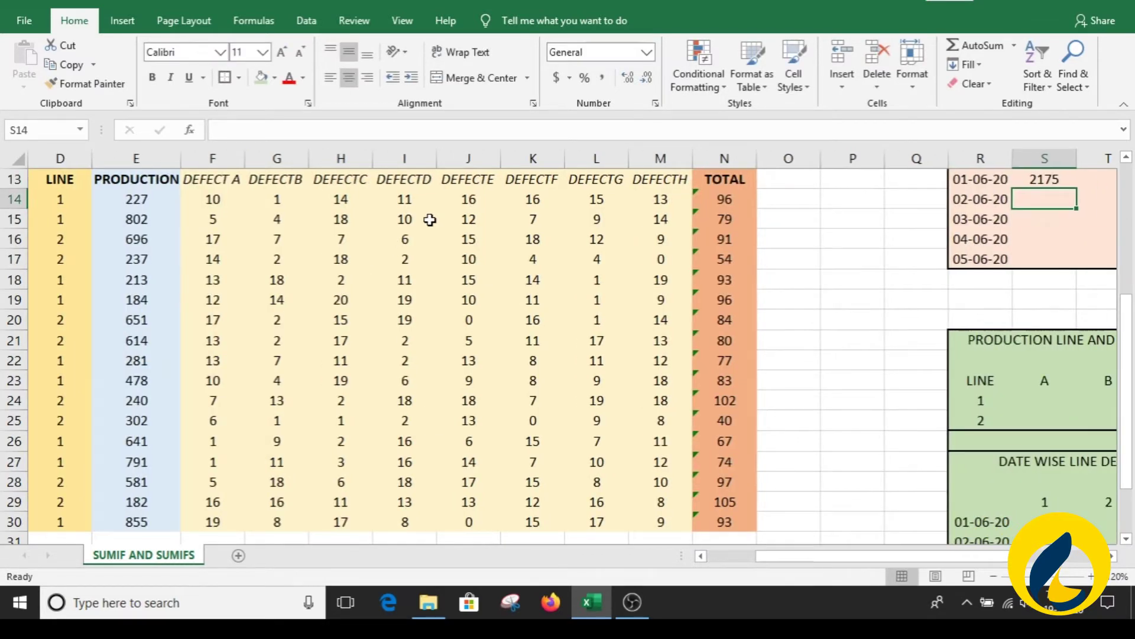
Make the SUMIF range in S13 absolute as $B$14:$B$30.
drag(910, 552, 958, 551)
drag(1127, 304, 1126, 253)
click(755, 289)
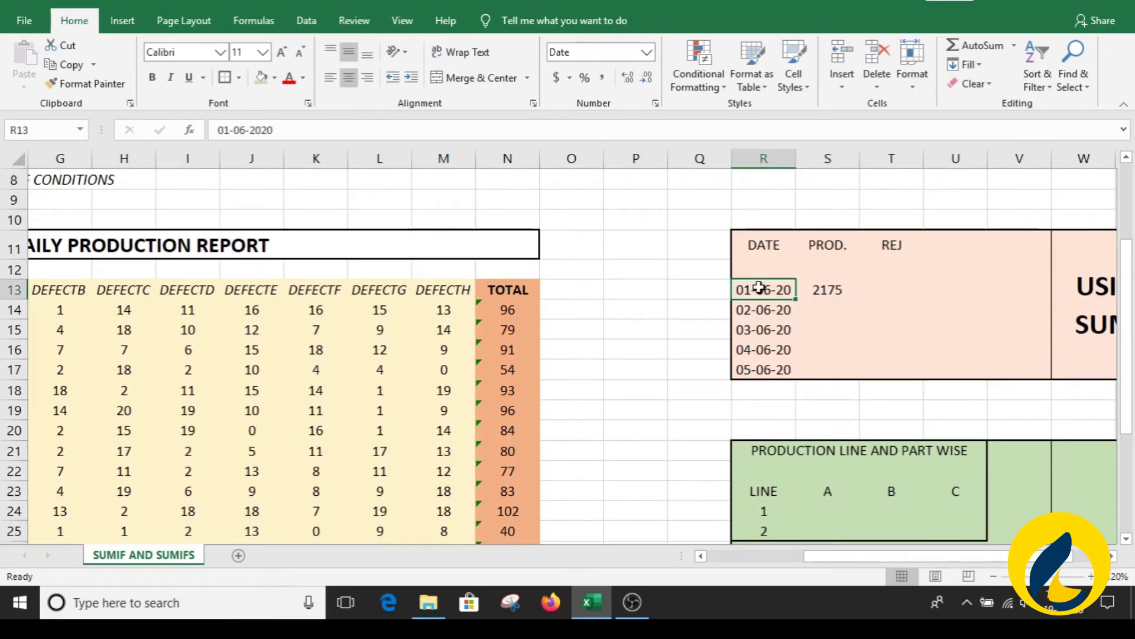
click(841, 288)
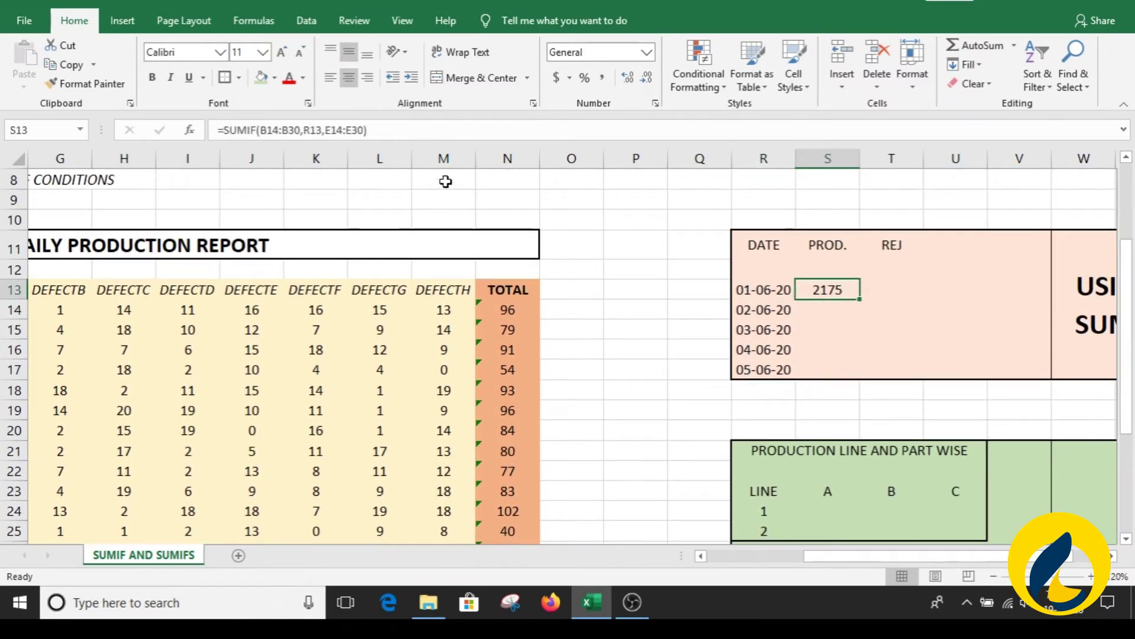
click(267, 135)
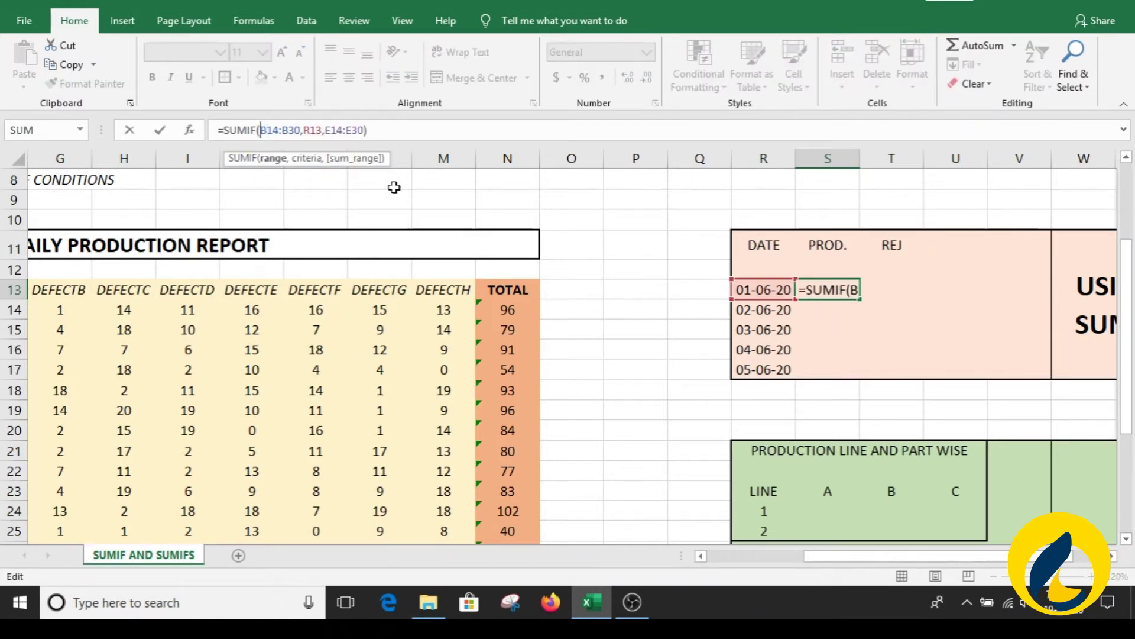
text($)
key(Right)
text($)
key(Right)
key(Right)
key(Right)
text($)
key(Right)
text($)
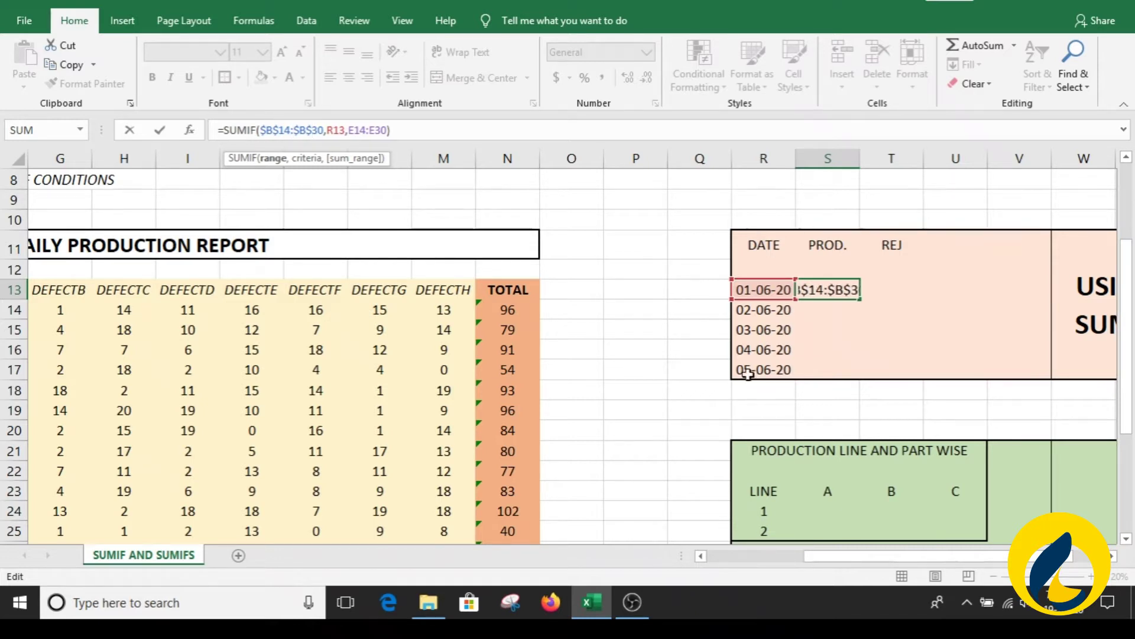
Lock the criteria column as $R13, make the sum range absolute as $E$14:$E$30, and complete the S13 formula.
click(327, 130)
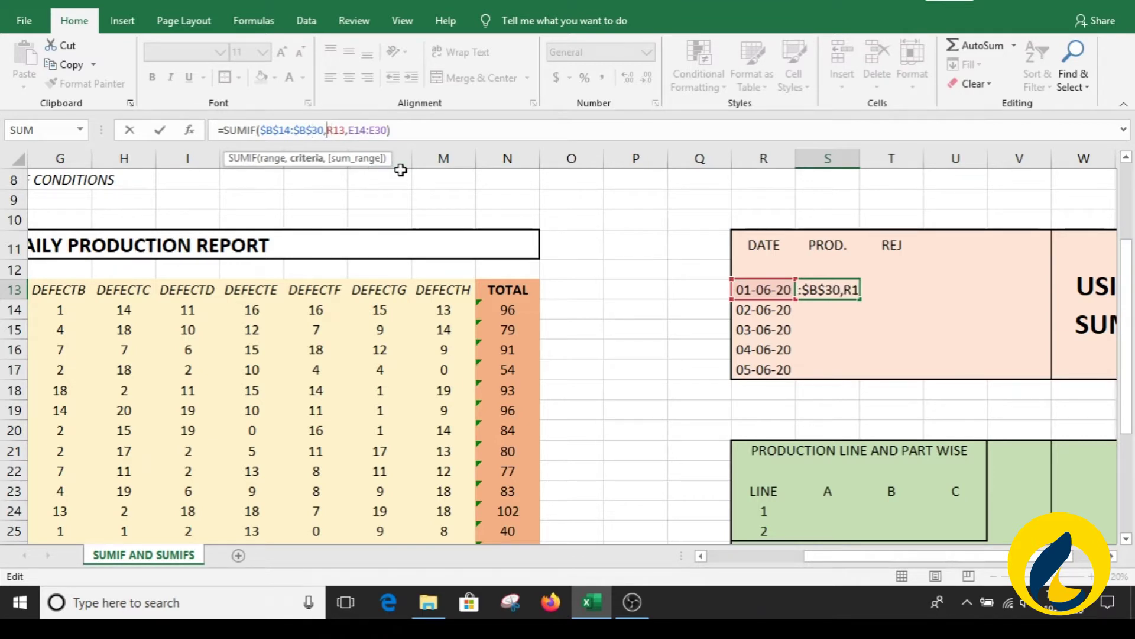
text($)
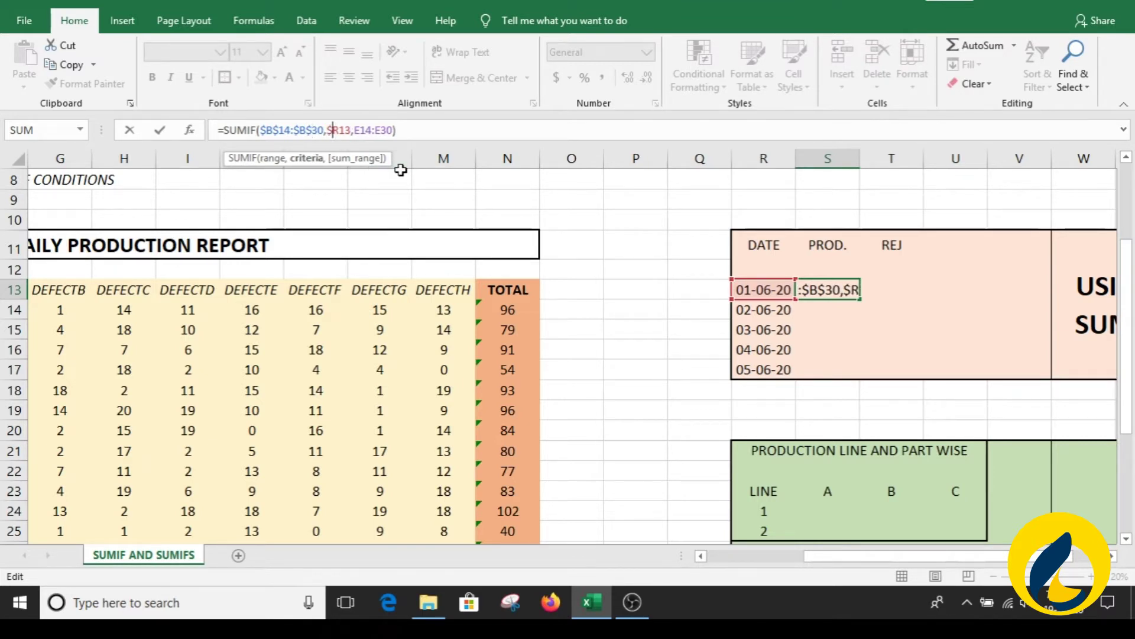
click(358, 129)
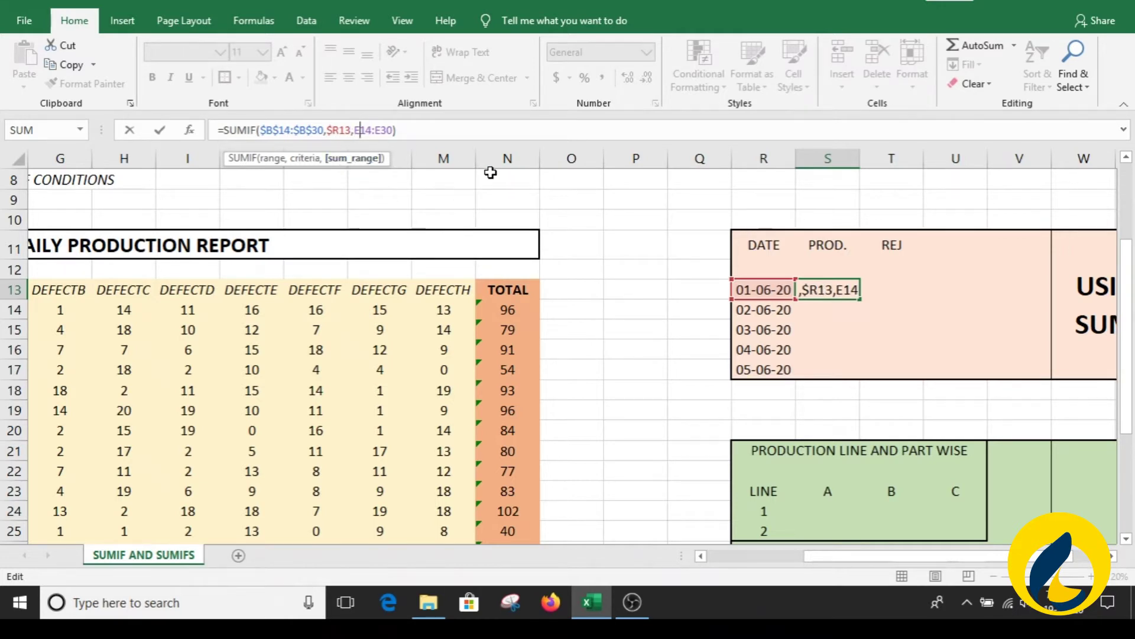
text($)
key(Right)
text($)
key(Right)
key(Right)
text($)
key(Right)
text($)
key(Return)
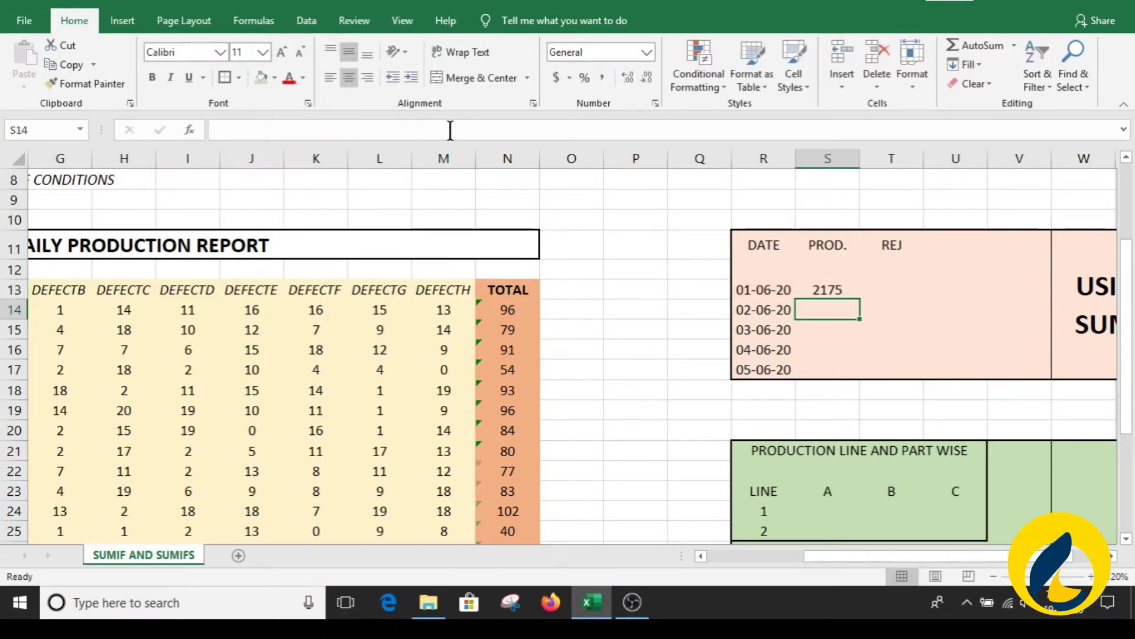
Fill the S13 production formula down to S17 for the remaining dates.
click(805, 290)
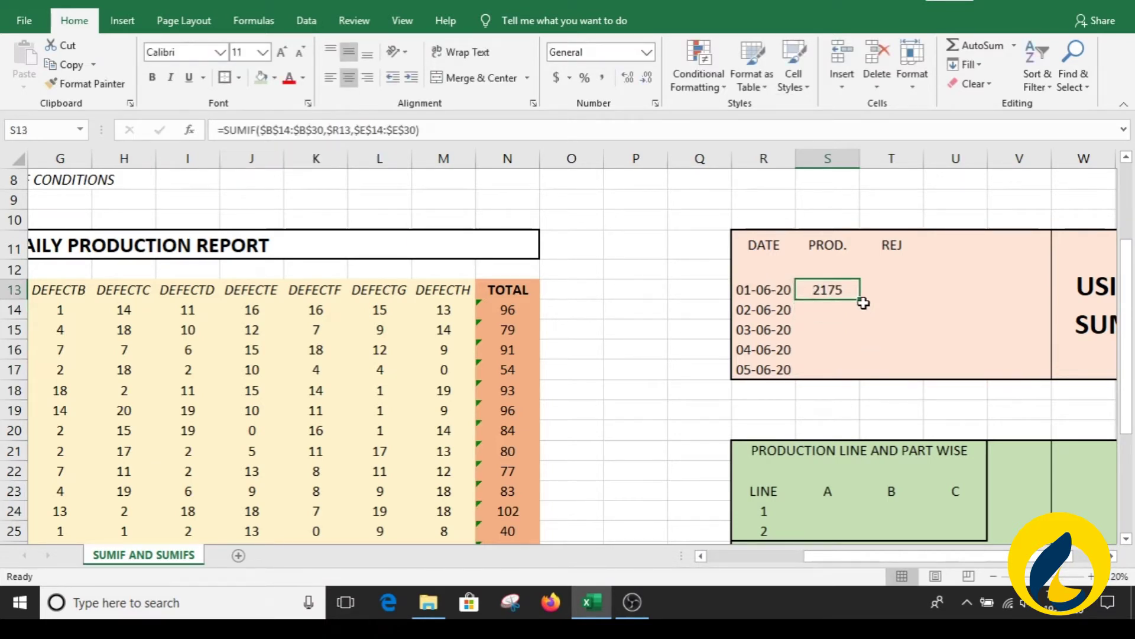
drag(864, 303, 864, 382)
click(927, 327)
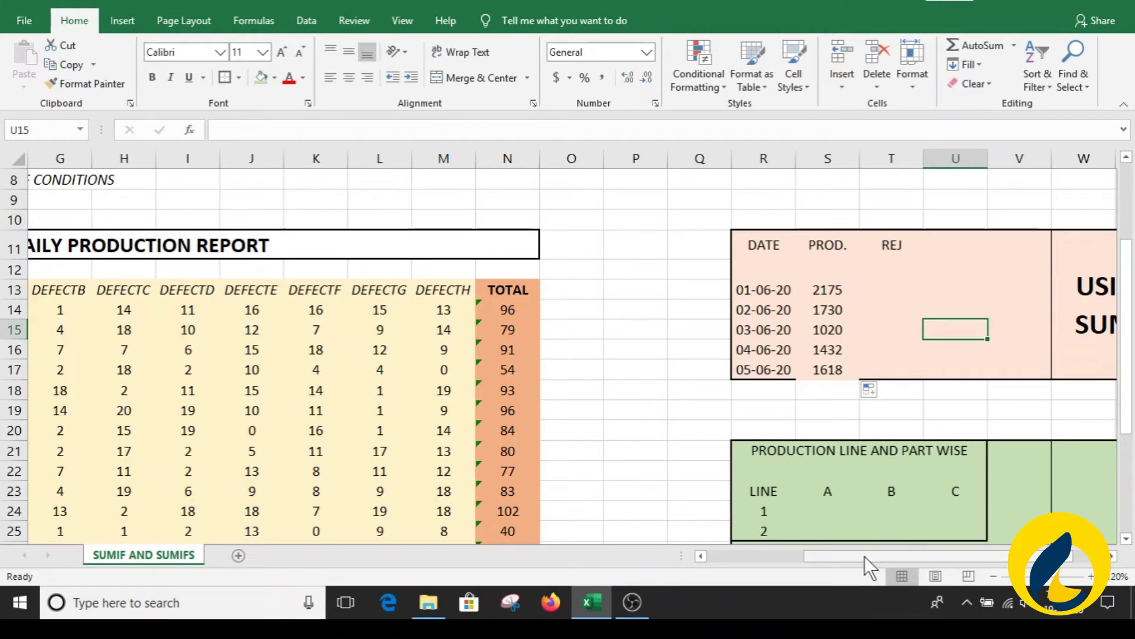
Compare the 02-06-20 PROD. total with the sum of that date's PRODUCTION entries, E19:E22, in the report.
drag(865, 556, 927, 554)
click(633, 314)
click(710, 312)
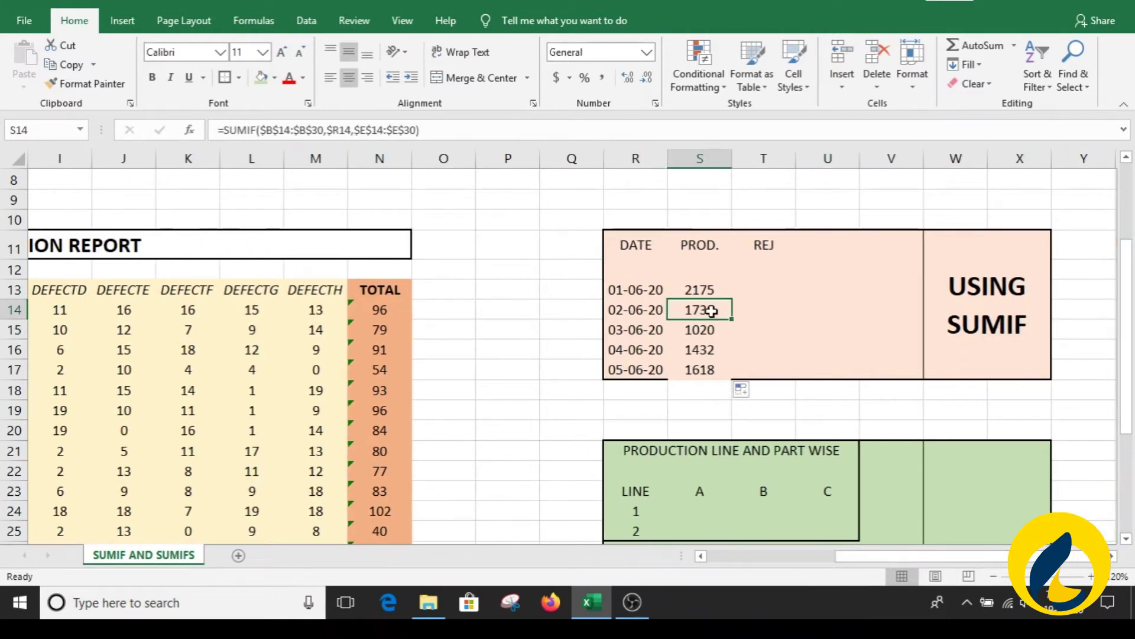
drag(918, 554, 777, 551)
drag(887, 558, 812, 559)
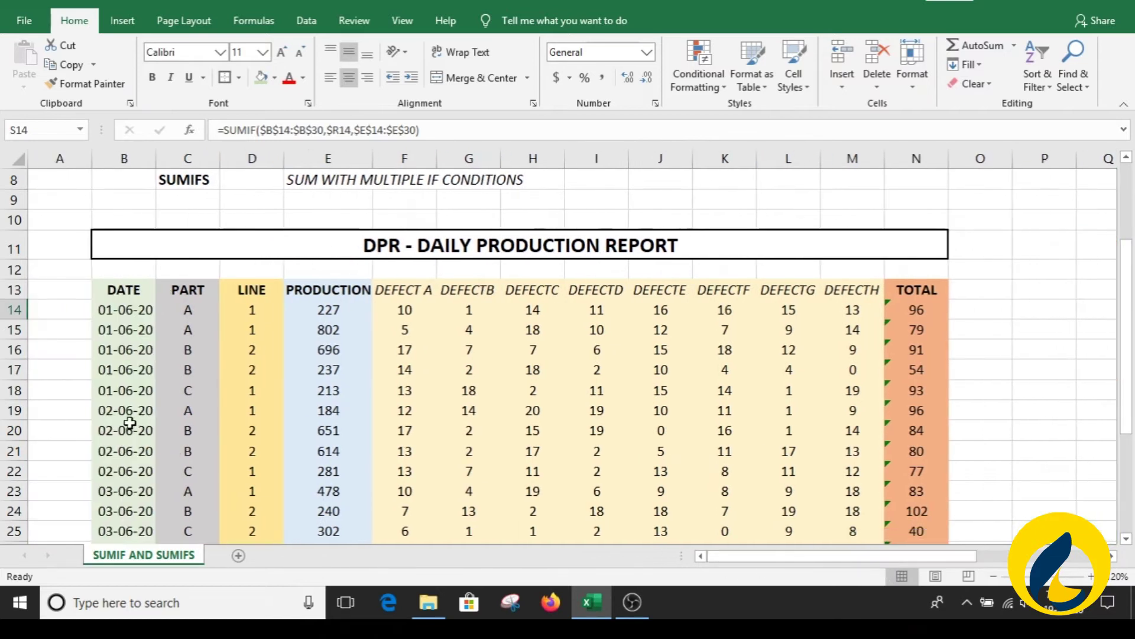
click(130, 414)
drag(296, 410, 309, 471)
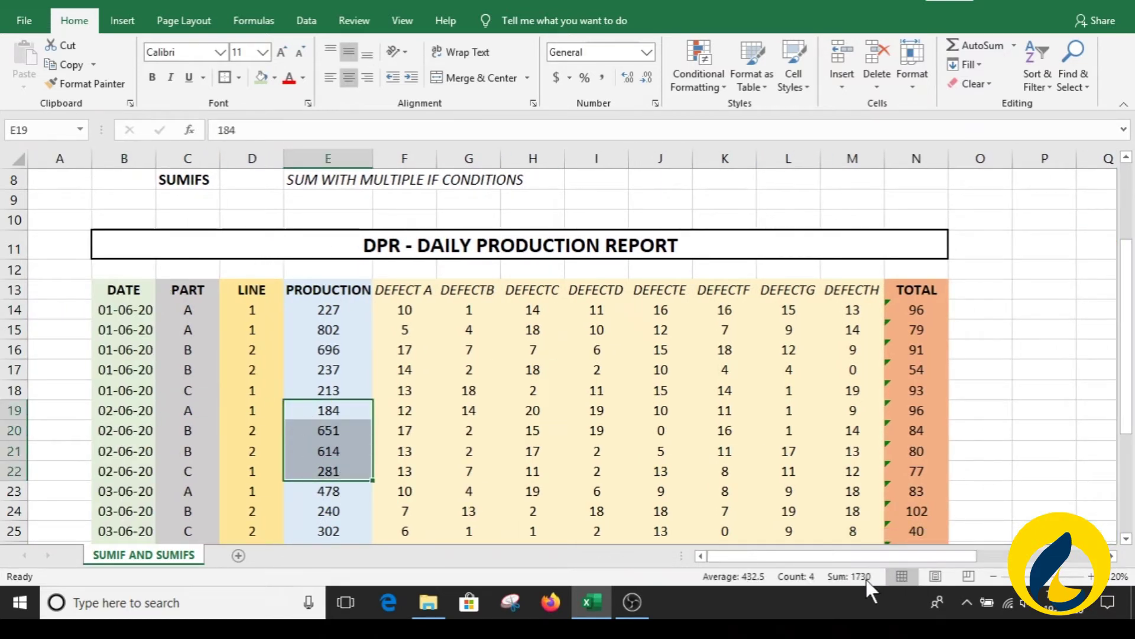
drag(936, 558, 1049, 558)
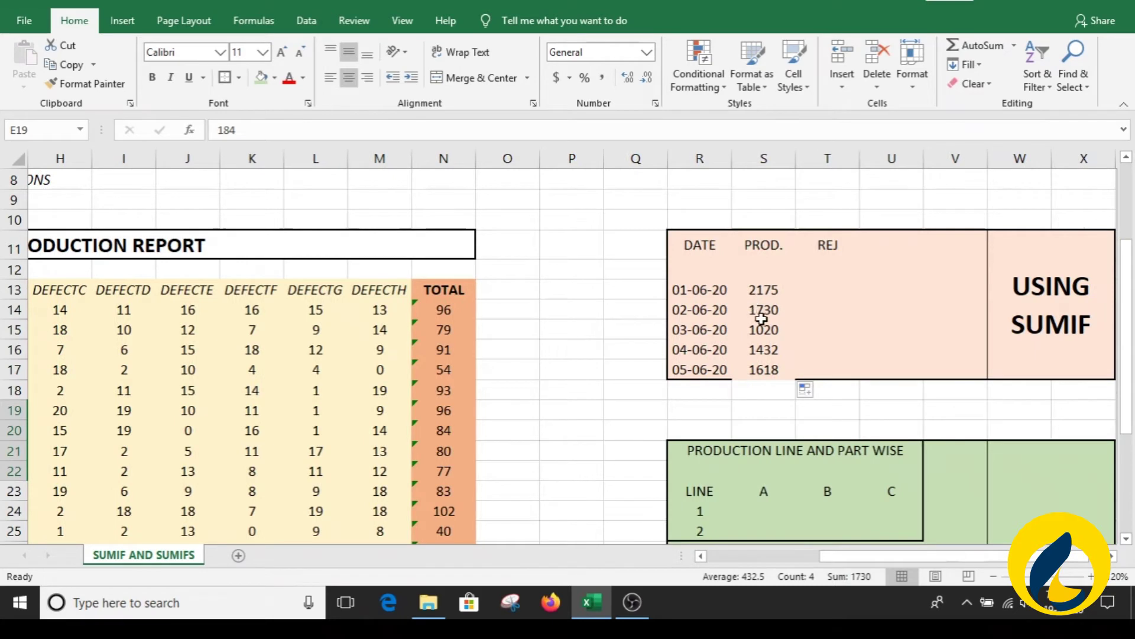
Start a SUMIF formula in T13, the REJ cell for 01-06-20, with the DATE column B14:B30 as its range.
click(815, 305)
click(819, 287)
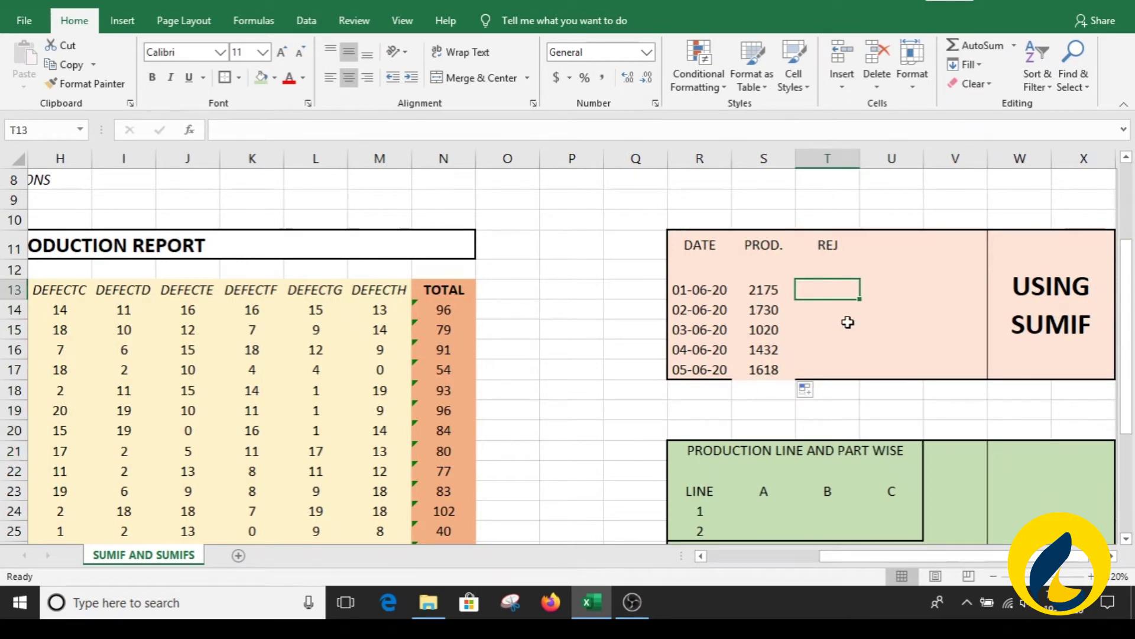
text(=SU)
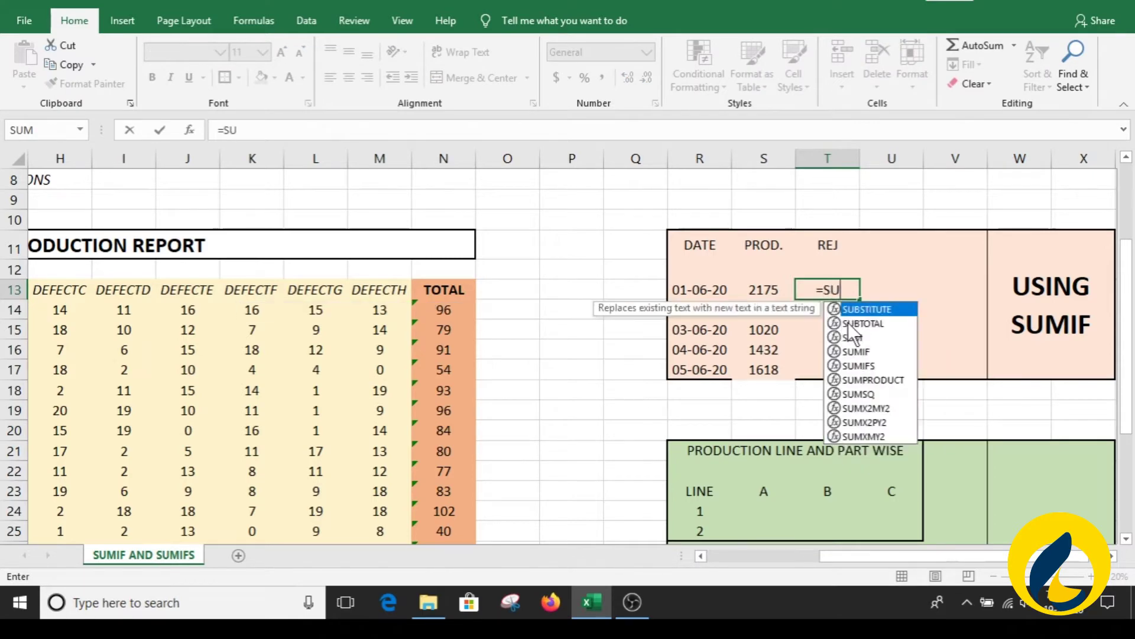
text(MIF()
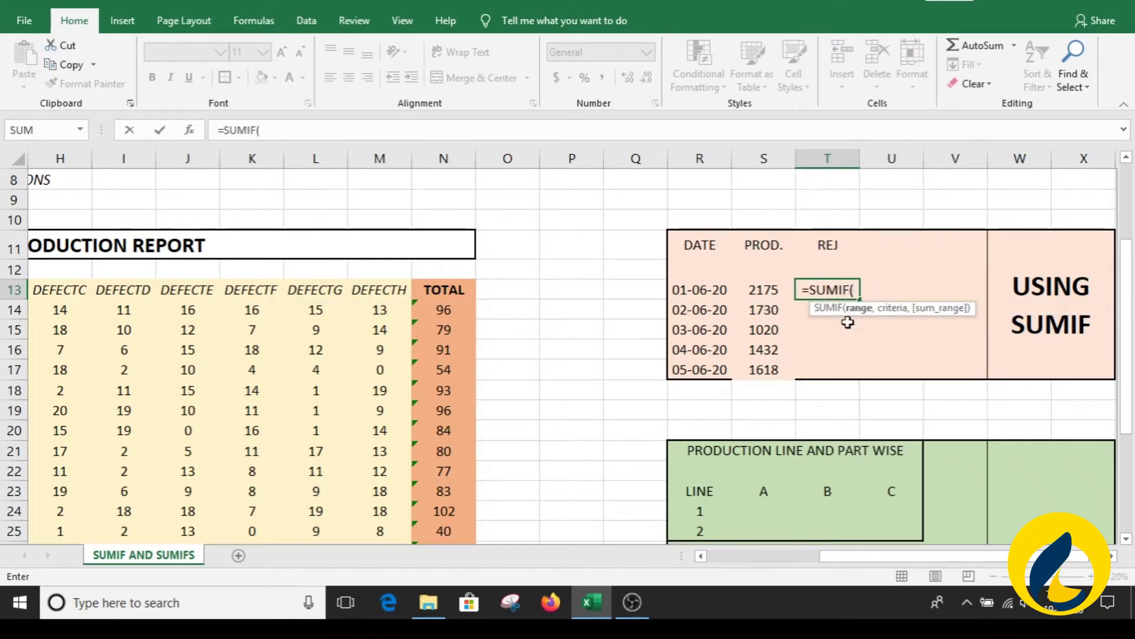
drag(875, 558, 778, 562)
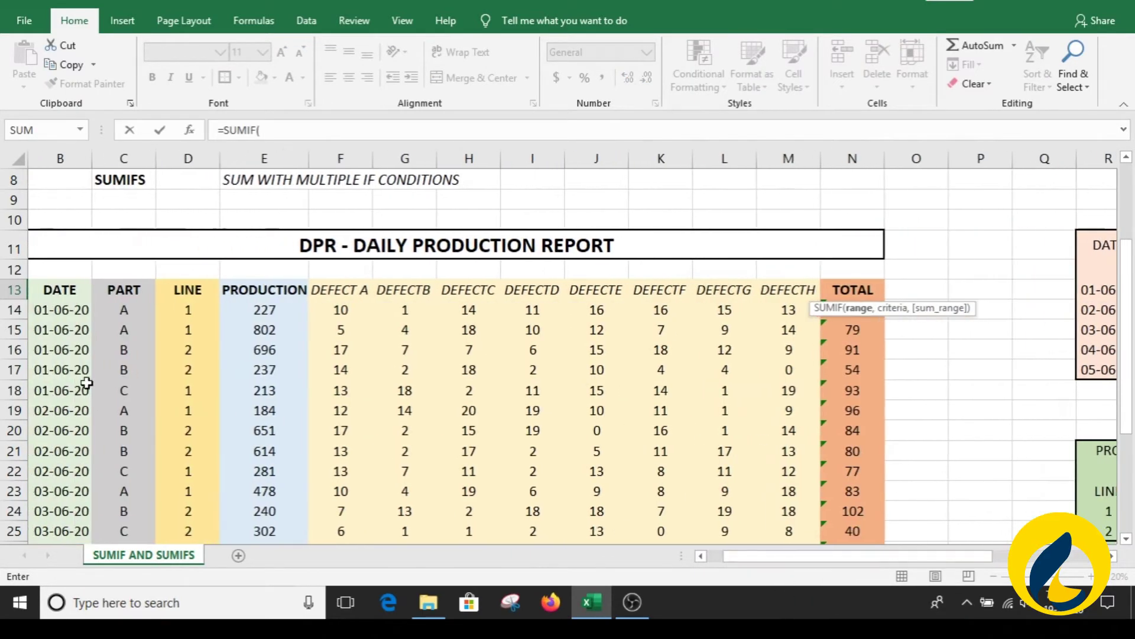
click(65, 311)
key(ctrl+shift+Down)
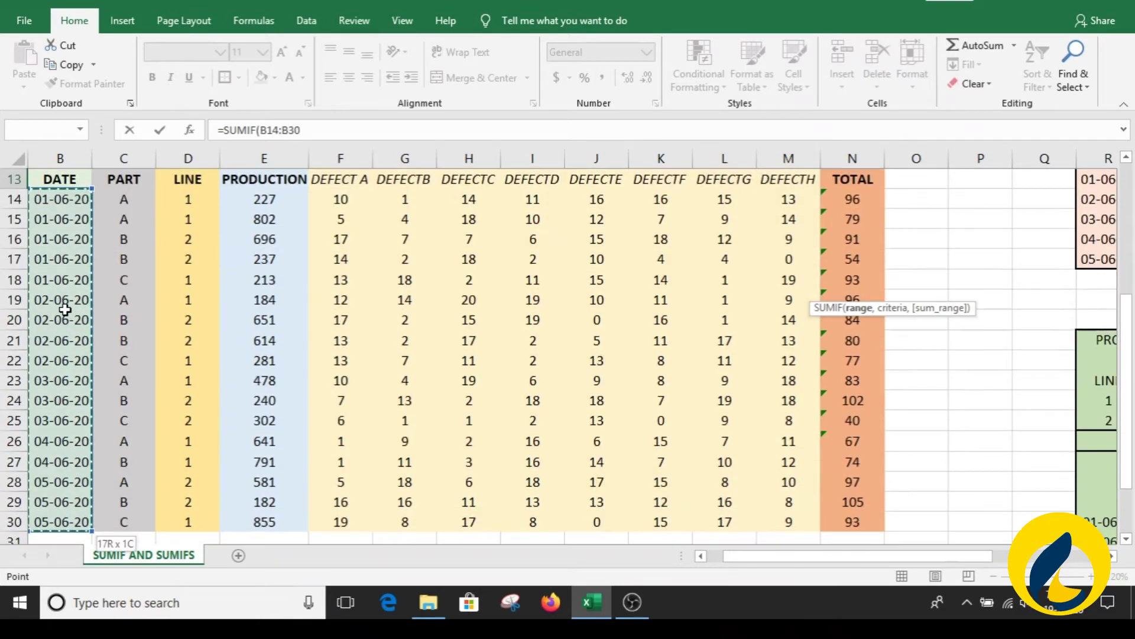
text(,)
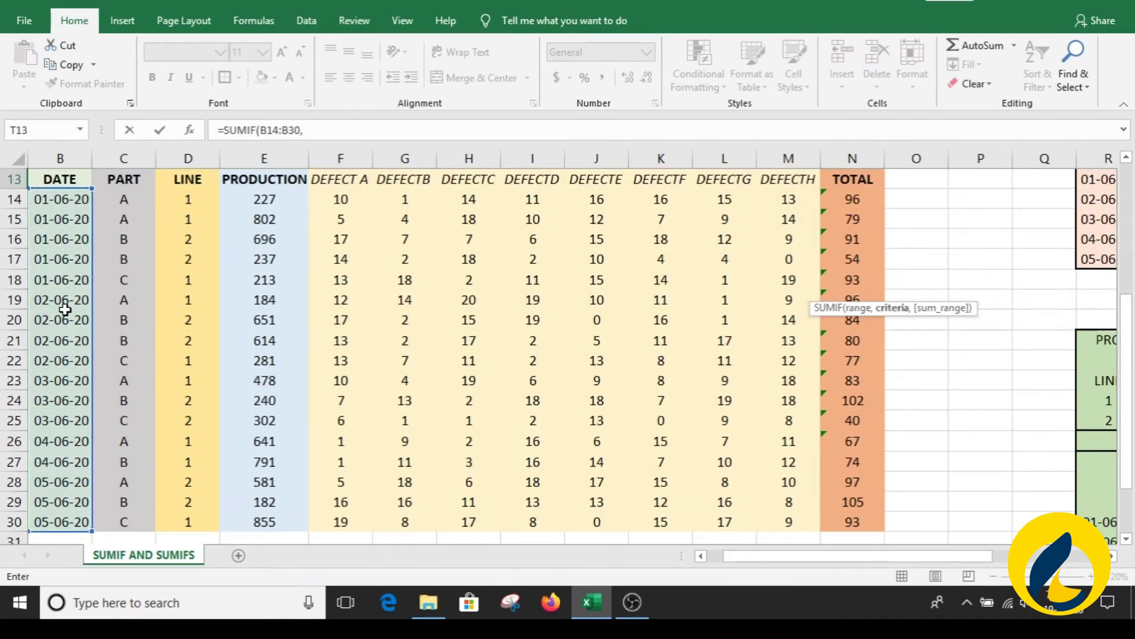
Set the SUMIF criteria to R13 and the sum range to the TOTAL column N14:N30, and complete the formula.
drag(754, 555, 899, 555)
click(643, 181)
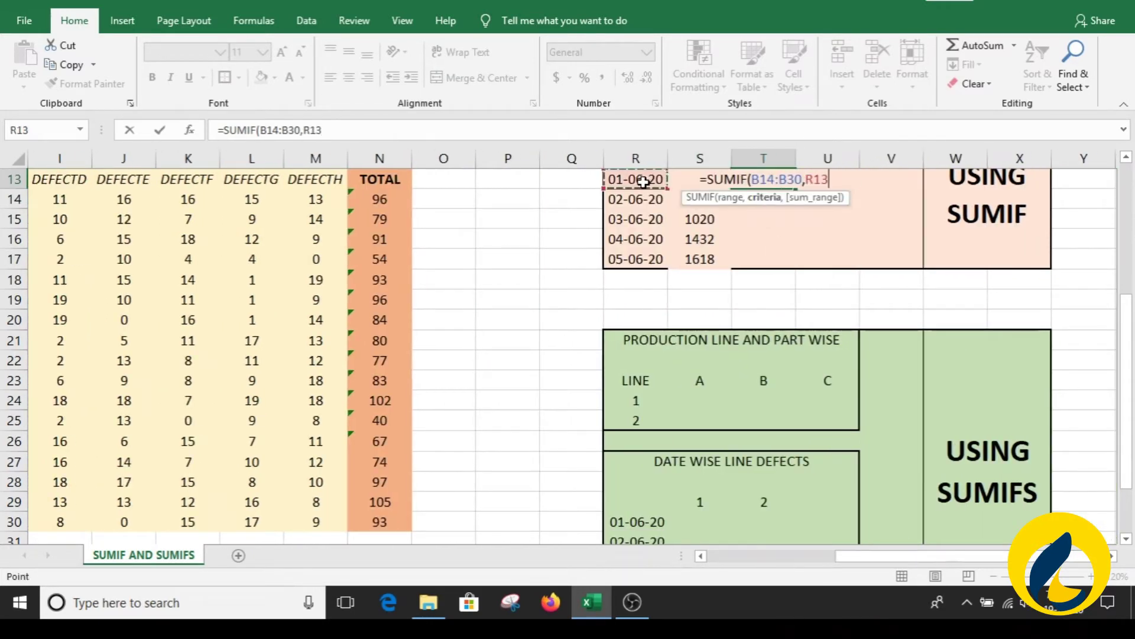
text(,)
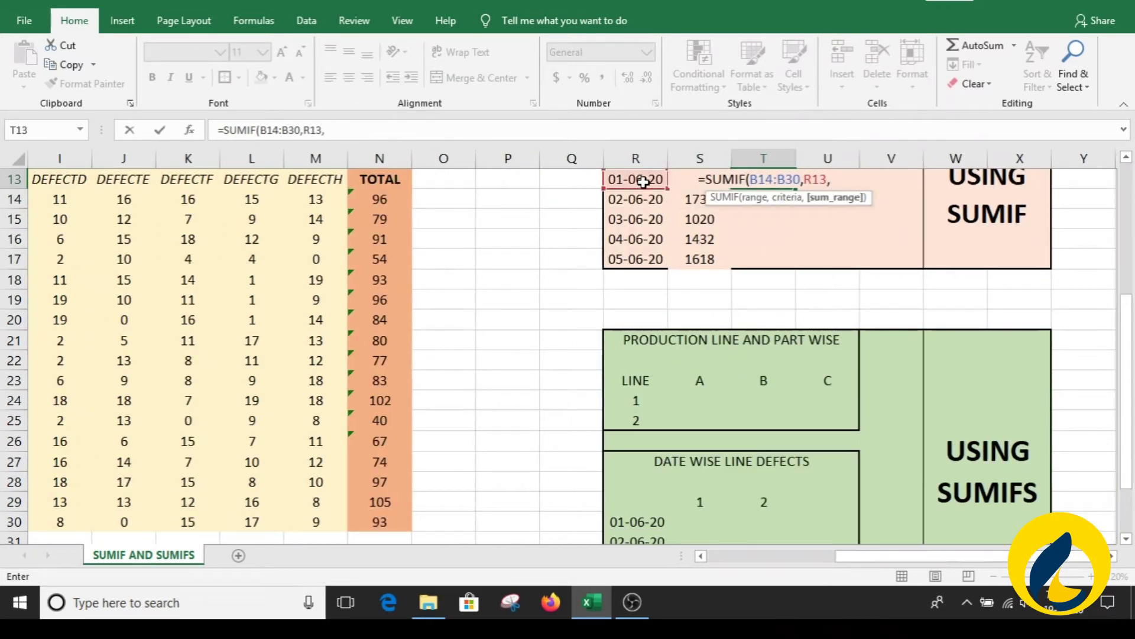
click(396, 203)
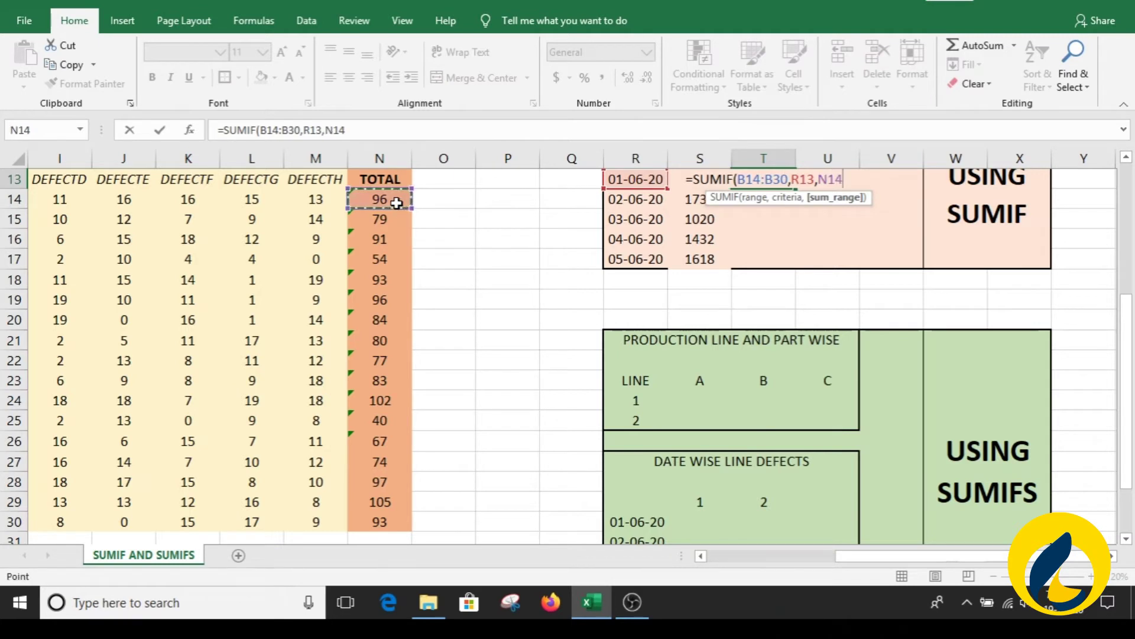
key(ctrl+shift+Down)
text())
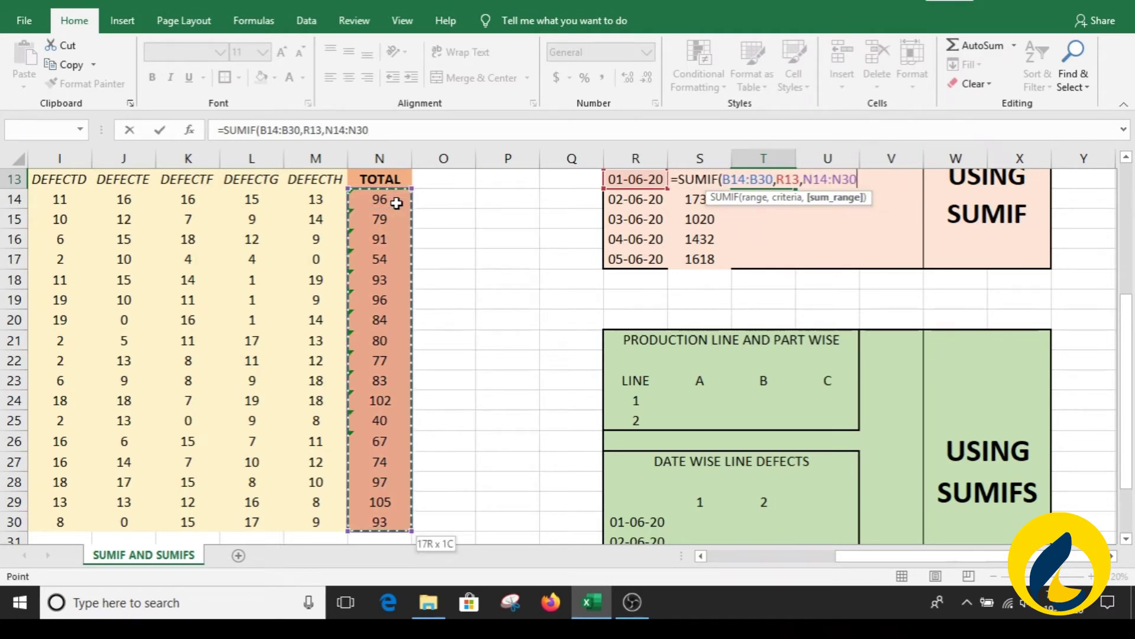
key(Return)
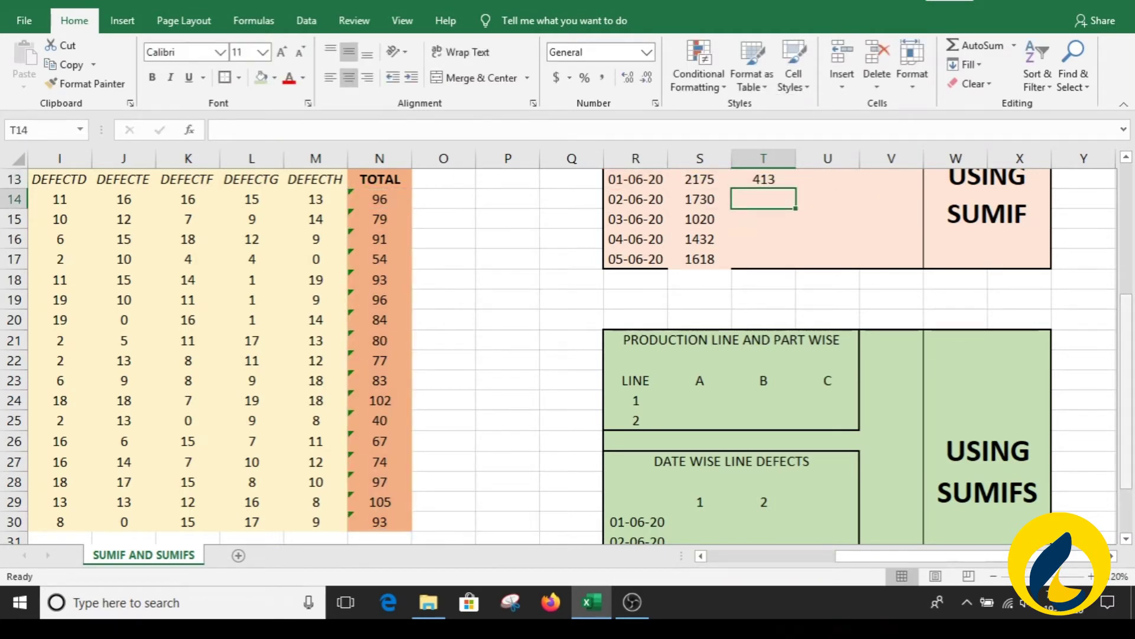
Make the SUMIF range in T13 absolute as $B$14:$B$30.
scroll(1129, 408, up, 1)
click(761, 244)
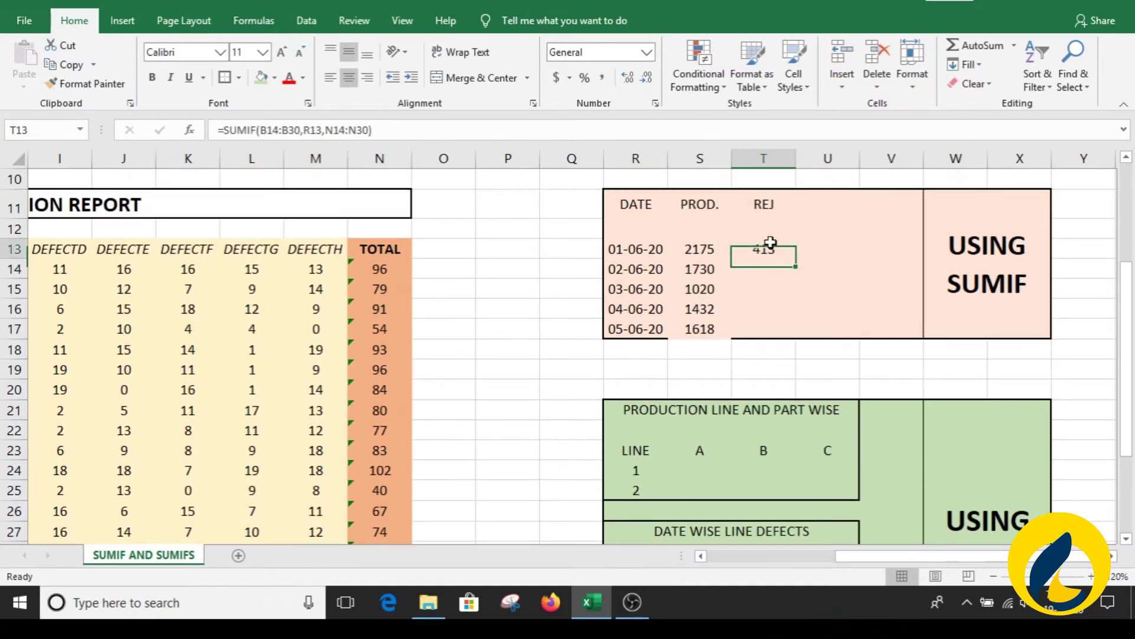
click(261, 130)
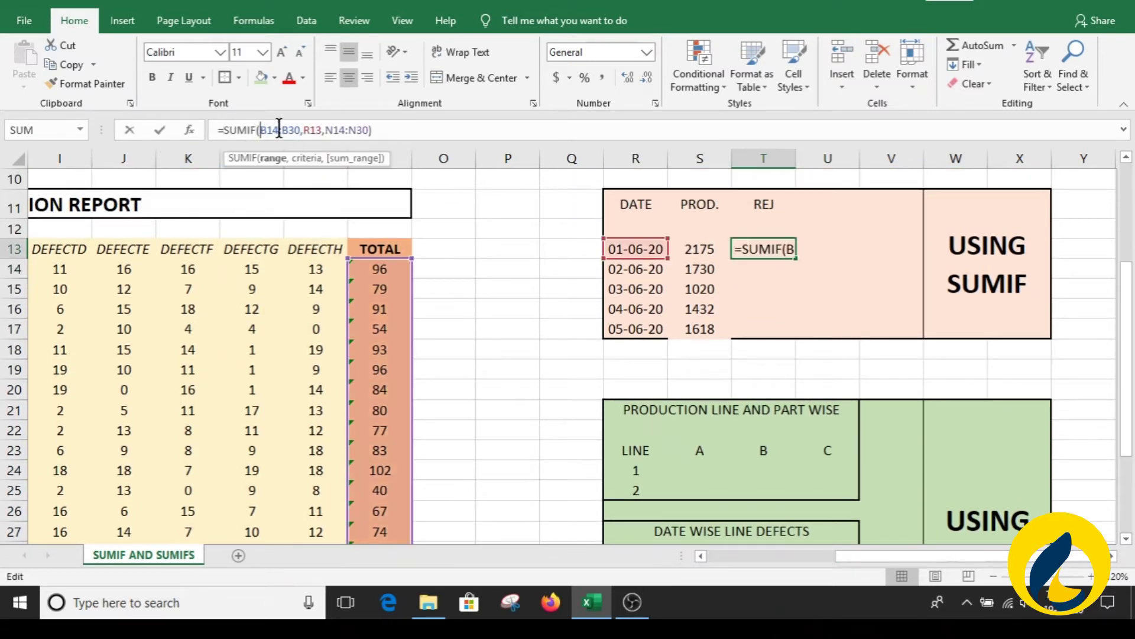
text($)
key(Right)
text($)
key(Right)
key(Right)
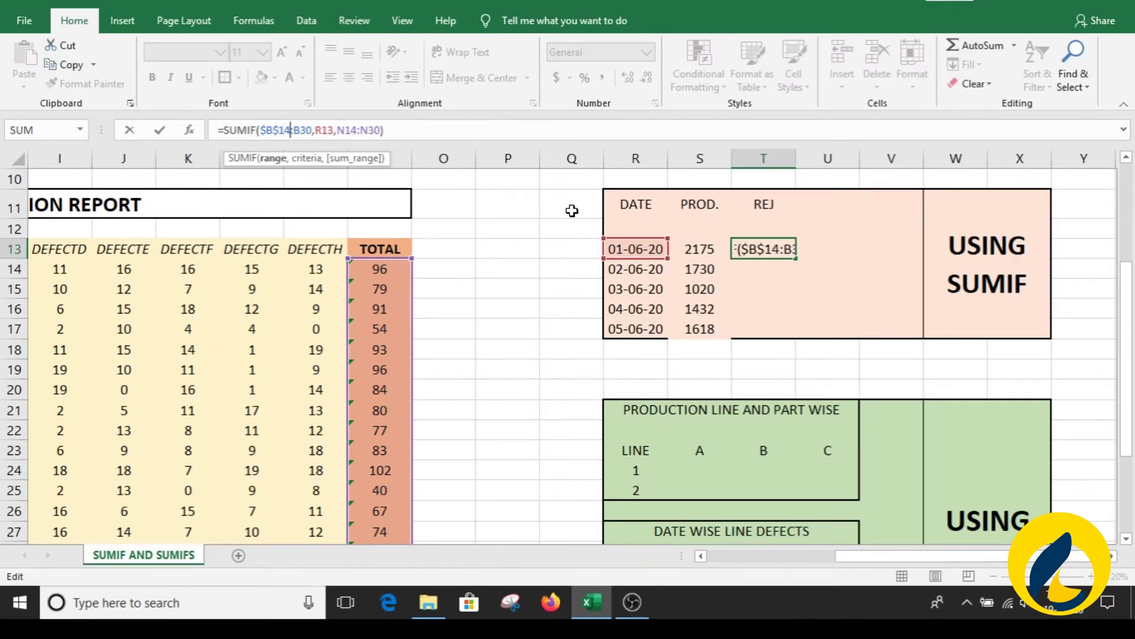
text($)
key(Right)
text($)
Lock the criteria column as $R13, make the sum range absolute as $N$14:$N$30, and complete the T13 formula.
key(Right)
key(Right)
key(Right)
text($)
key(Right)
key(Right)
key(Right)
key(Right)
text($)
key(Right)
text($)
key(Right)
key(Right)
key(Right)
text($)
key(Right)
text($)
key(Return)
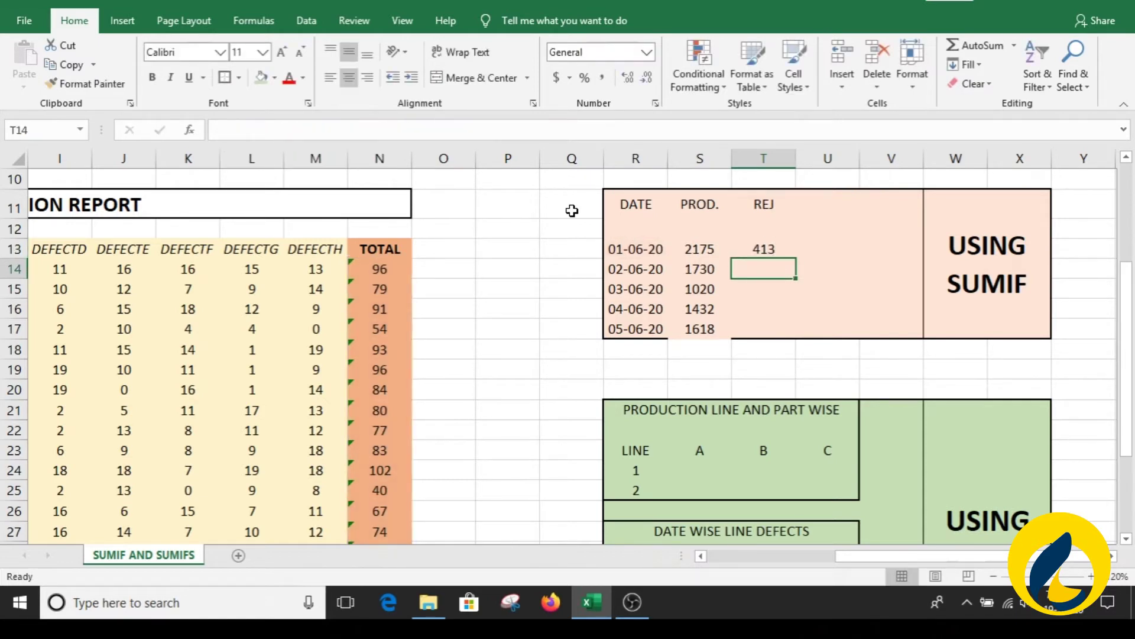
Fill the T13 rejection formula down to T17 and inspect the copied formula in T14.
click(778, 249)
drag(796, 259, 798, 337)
click(820, 287)
click(766, 268)
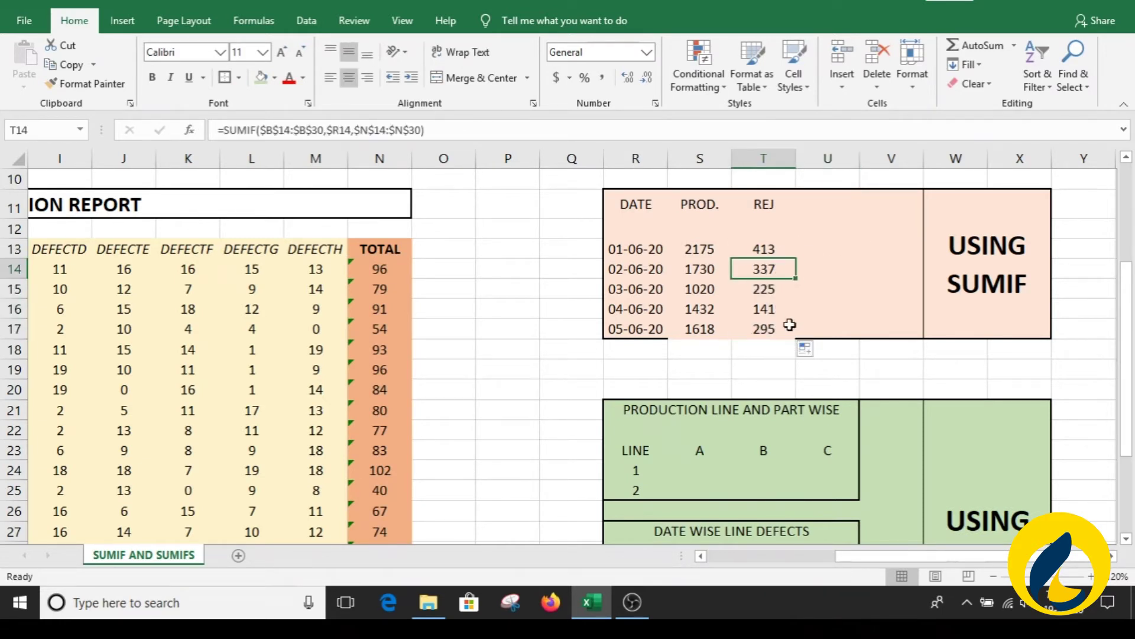
click(840, 286)
Compare the 04-06-20 REJ total with the sum of that date's TOTAL entries, N26:N27, in the report.
click(749, 308)
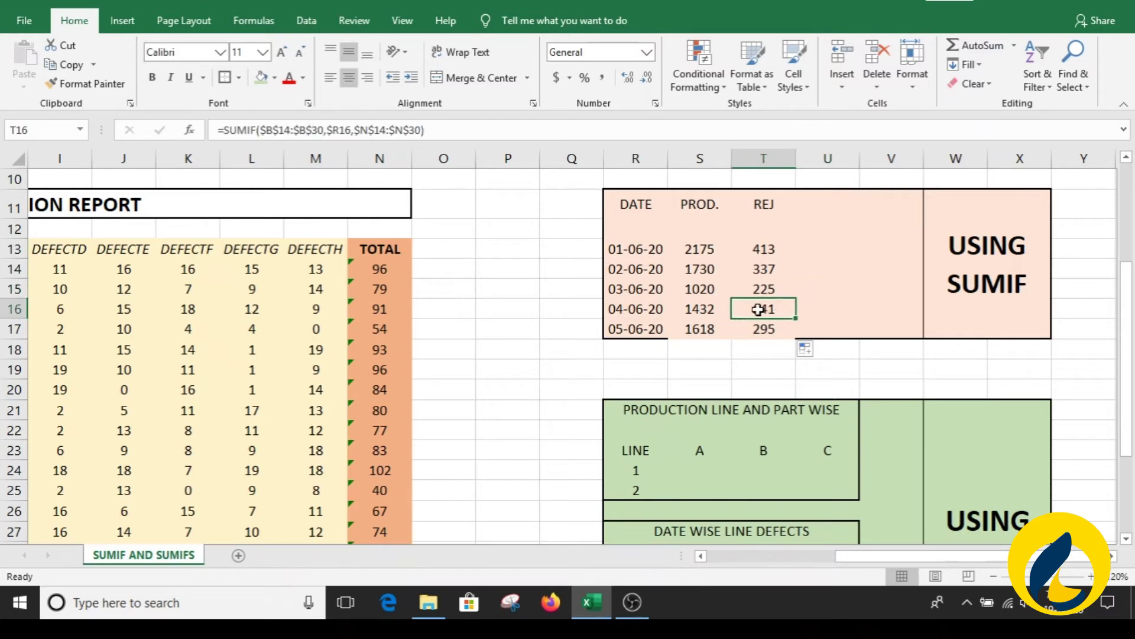
drag(918, 559, 822, 559)
drag(1126, 352, 1126, 429)
drag(897, 559, 867, 576)
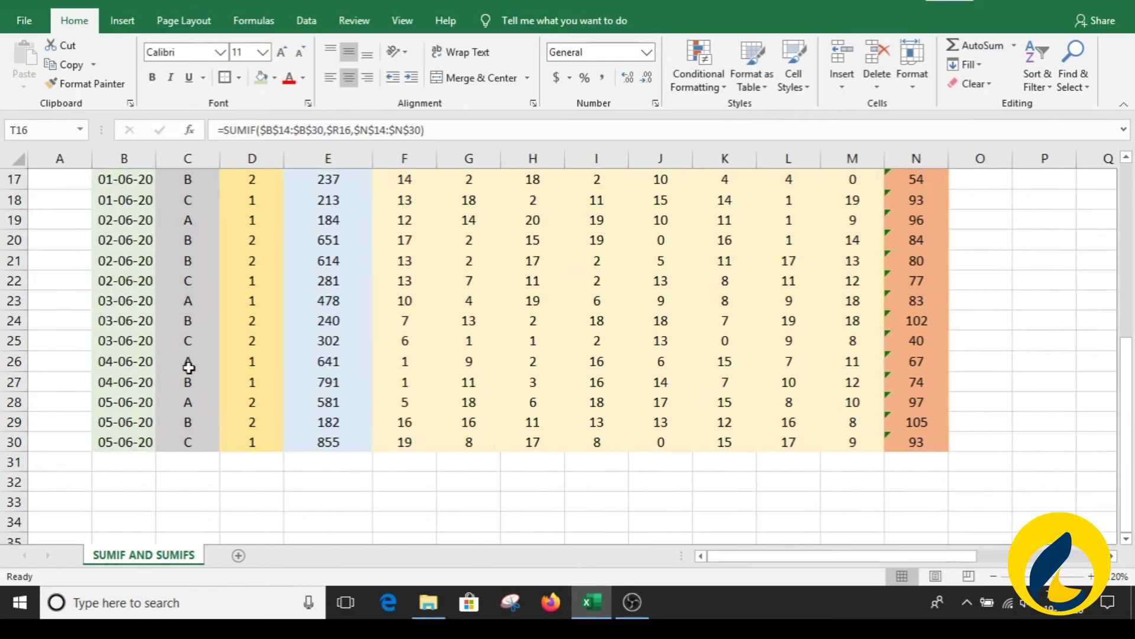
drag(128, 367, 132, 385)
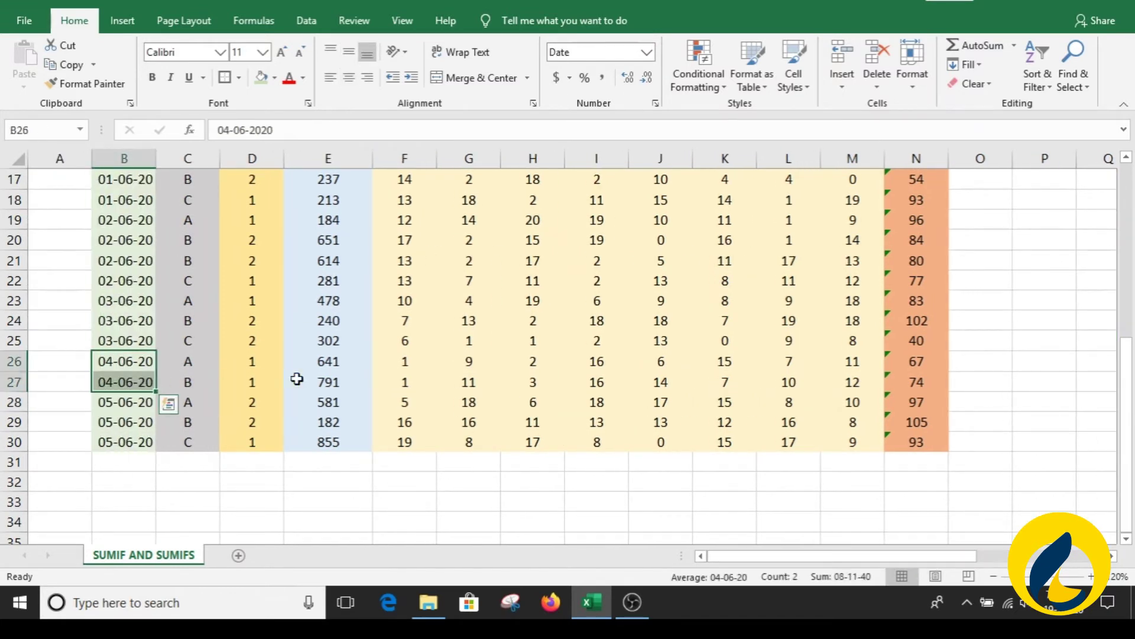
drag(910, 368, 915, 383)
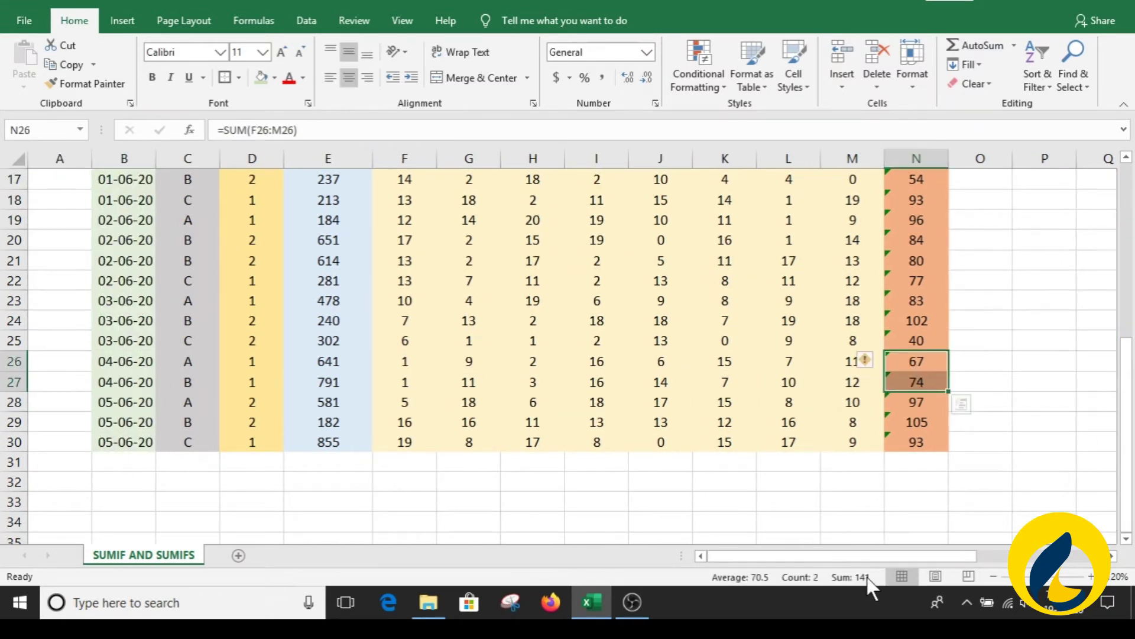
drag(963, 559, 1039, 559)
drag(1125, 428, 1112, 307)
drag(848, 558, 913, 559)
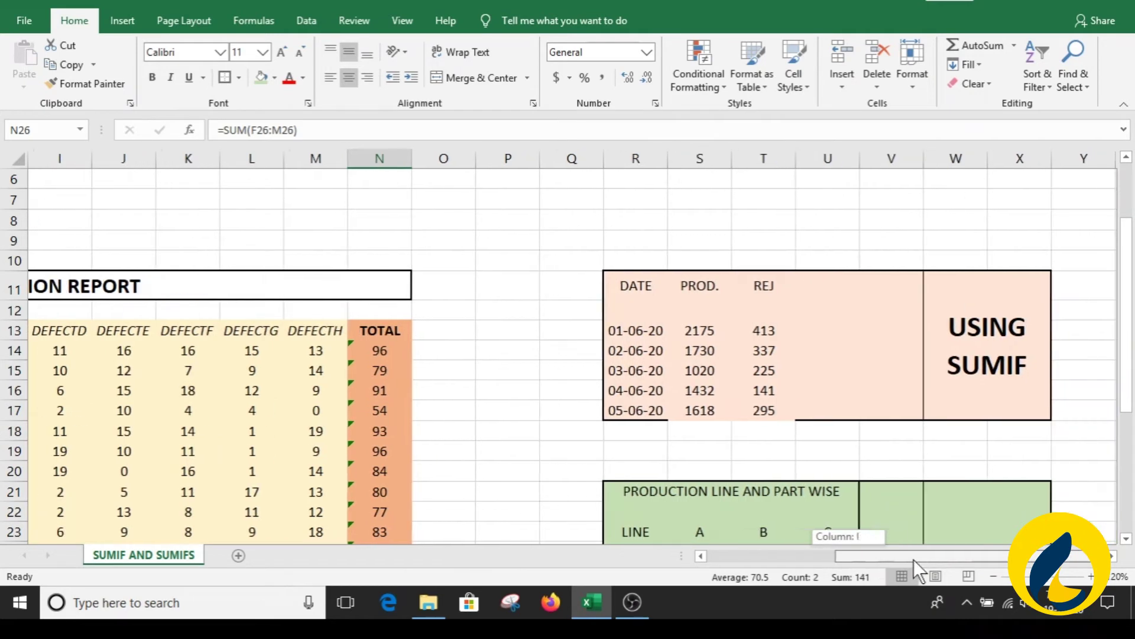
Fill the whole USING SUMIF summary table, R11:X17, with the standard yellow colour.
click(1015, 366)
drag(1015, 334, 625, 359)
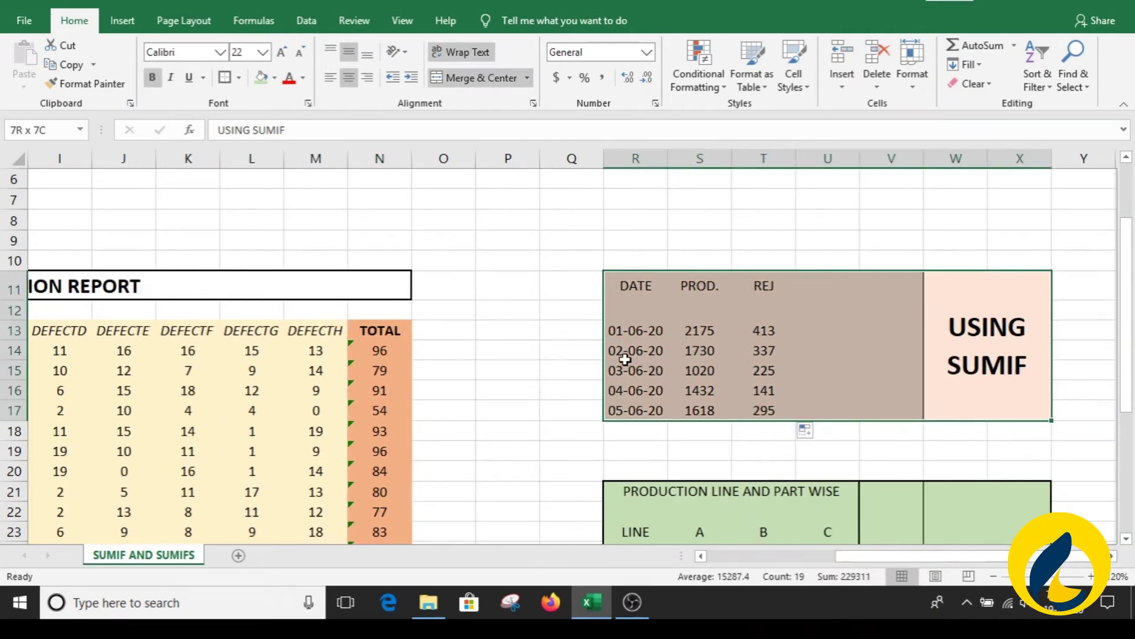
key(Return)
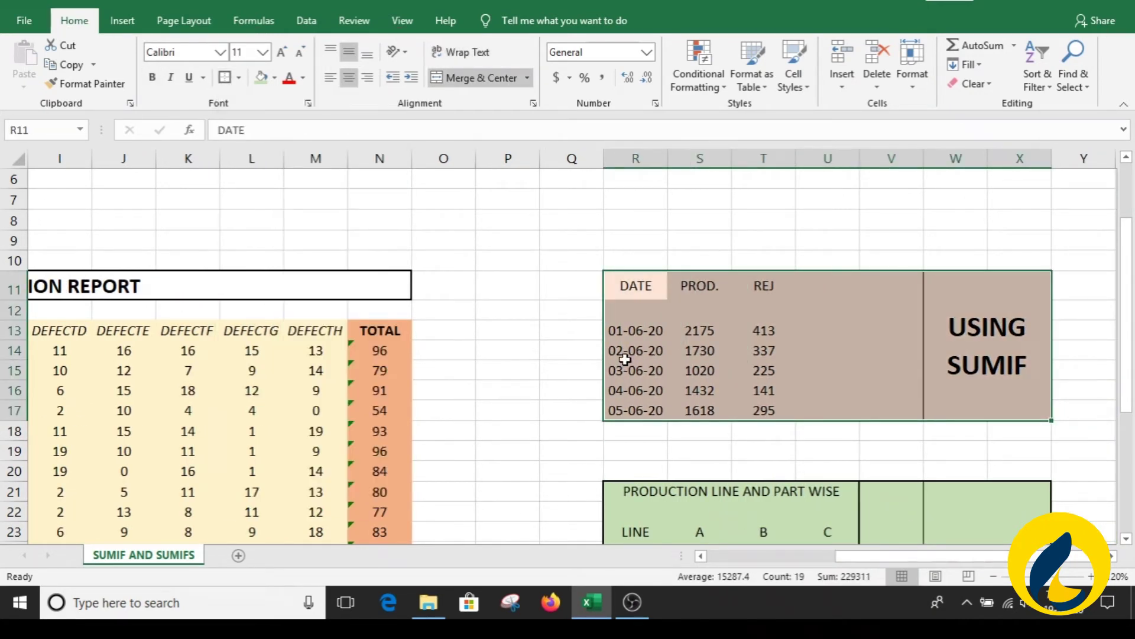
click(763, 351)
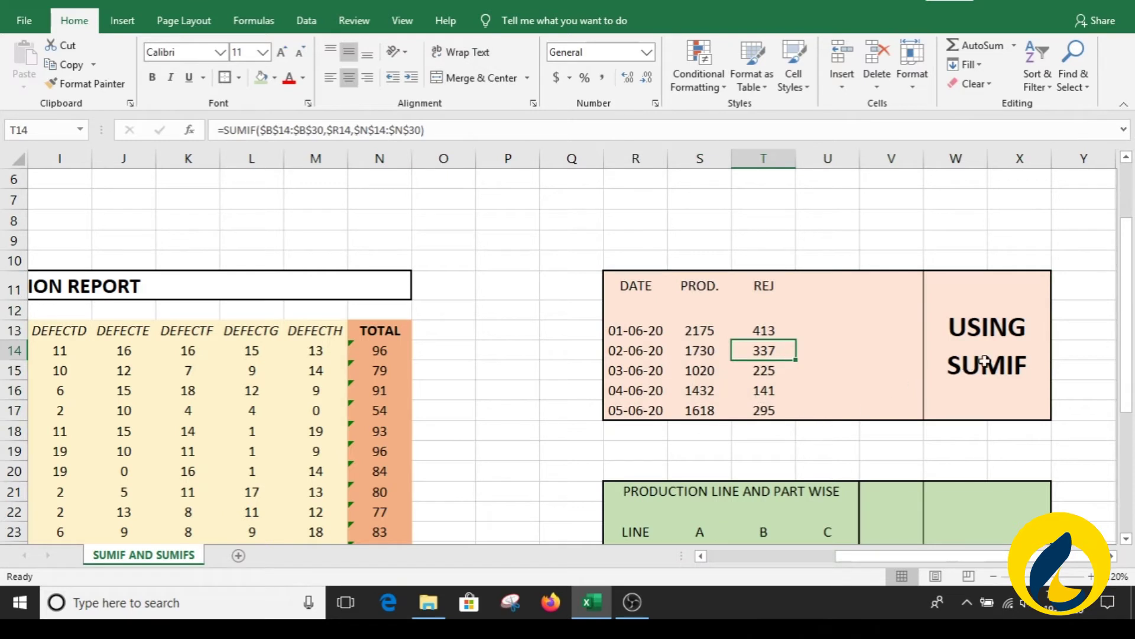
drag(985, 360, 609, 349)
click(274, 75)
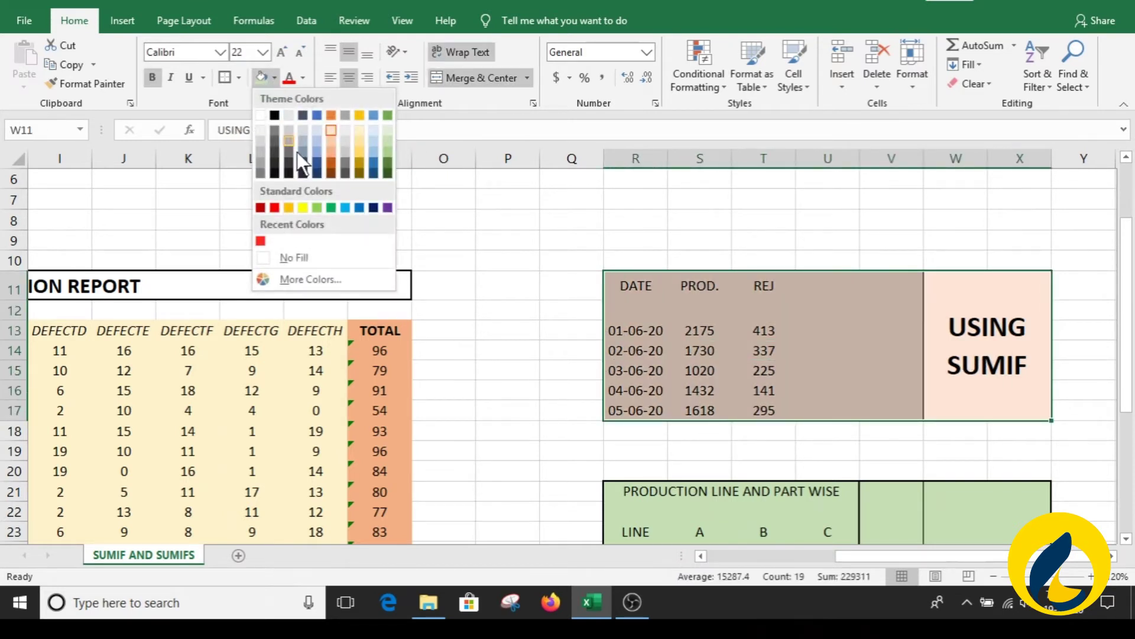
click(302, 207)
click(463, 330)
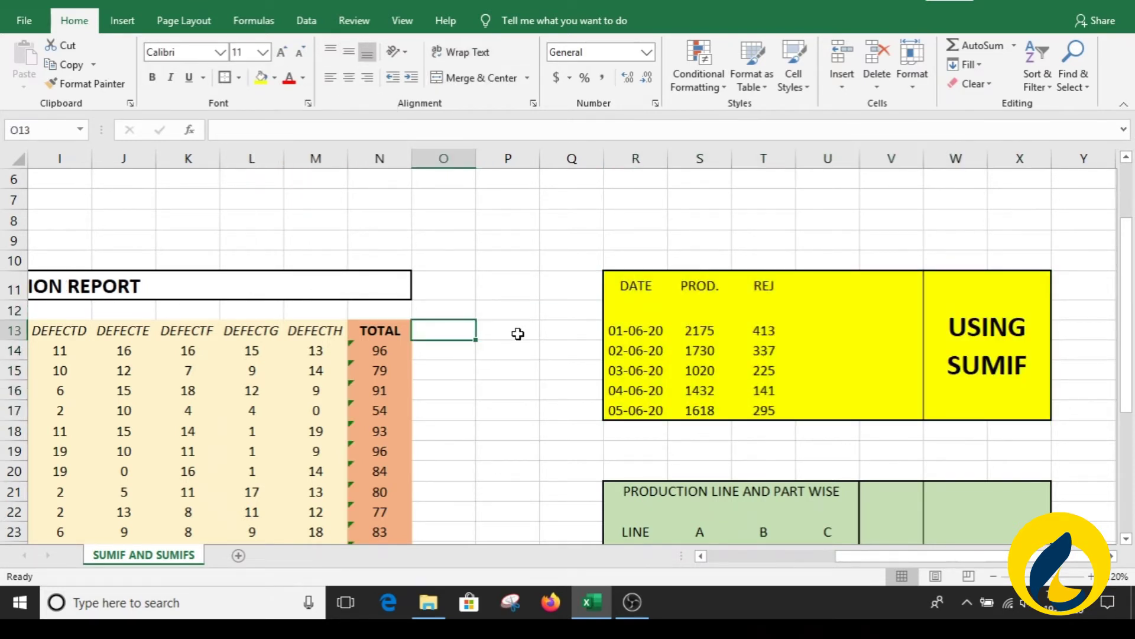
Begin a SUMIFS formula in S24, the line 1, part A cell of the PRODUCTION LINE AND PART WISE table.
drag(1127, 340, 1123, 426)
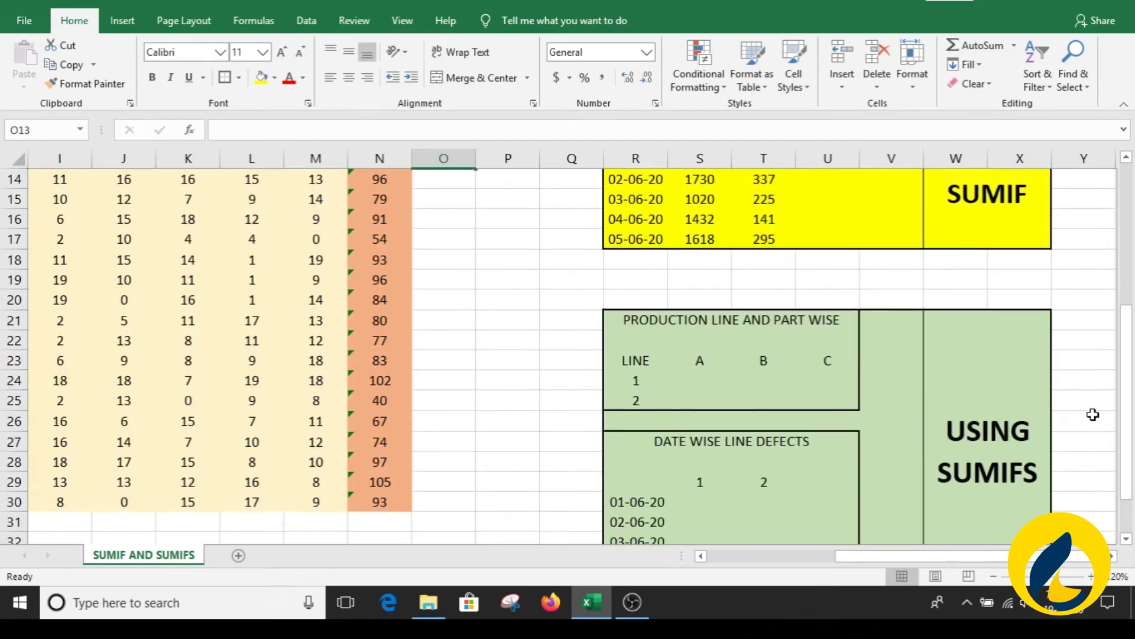
click(961, 495)
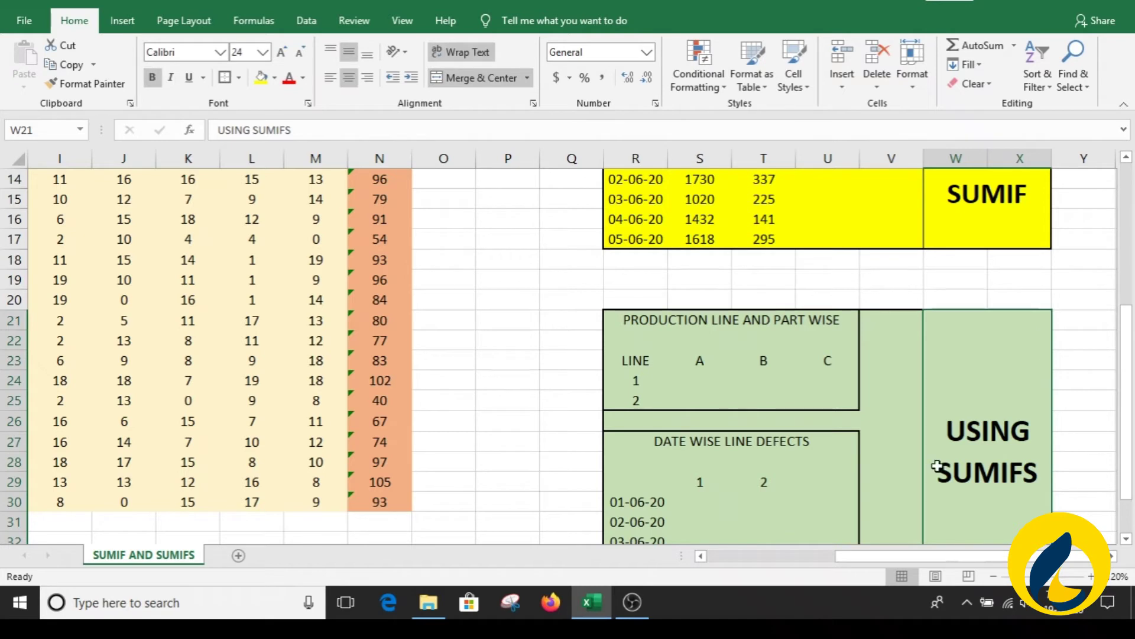
click(646, 379)
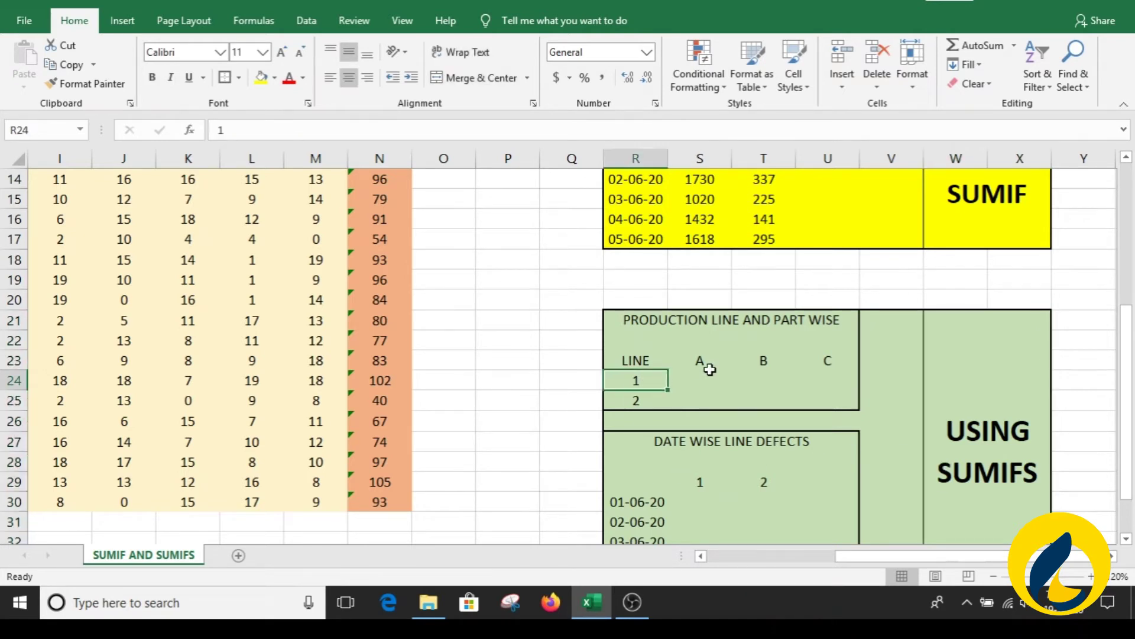
click(701, 362)
click(701, 383)
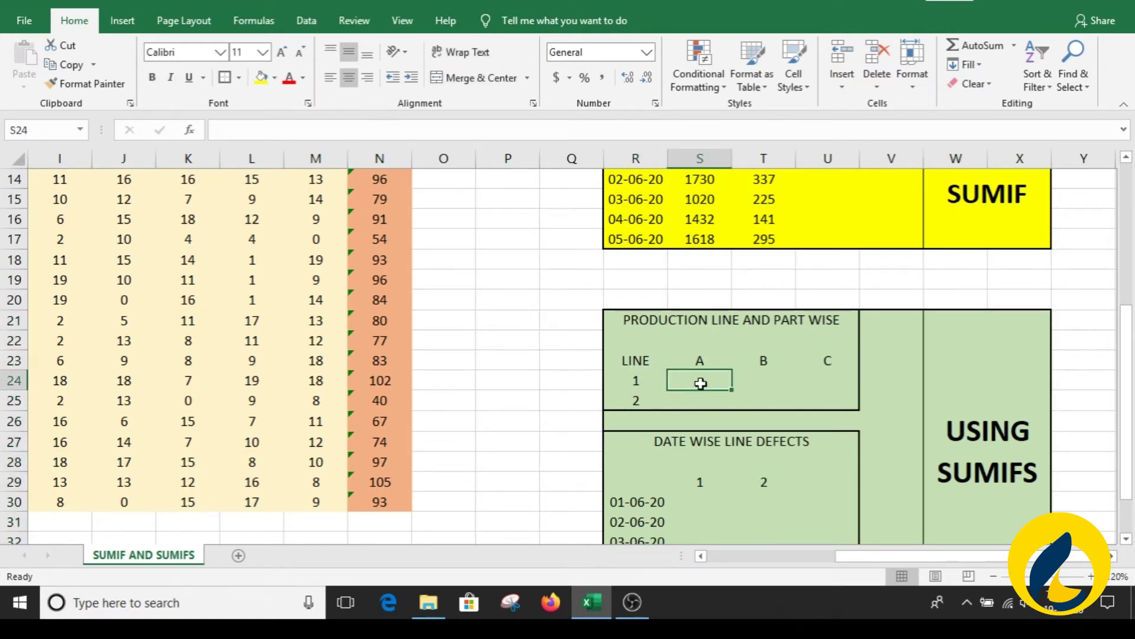
text(=SUMIFS)
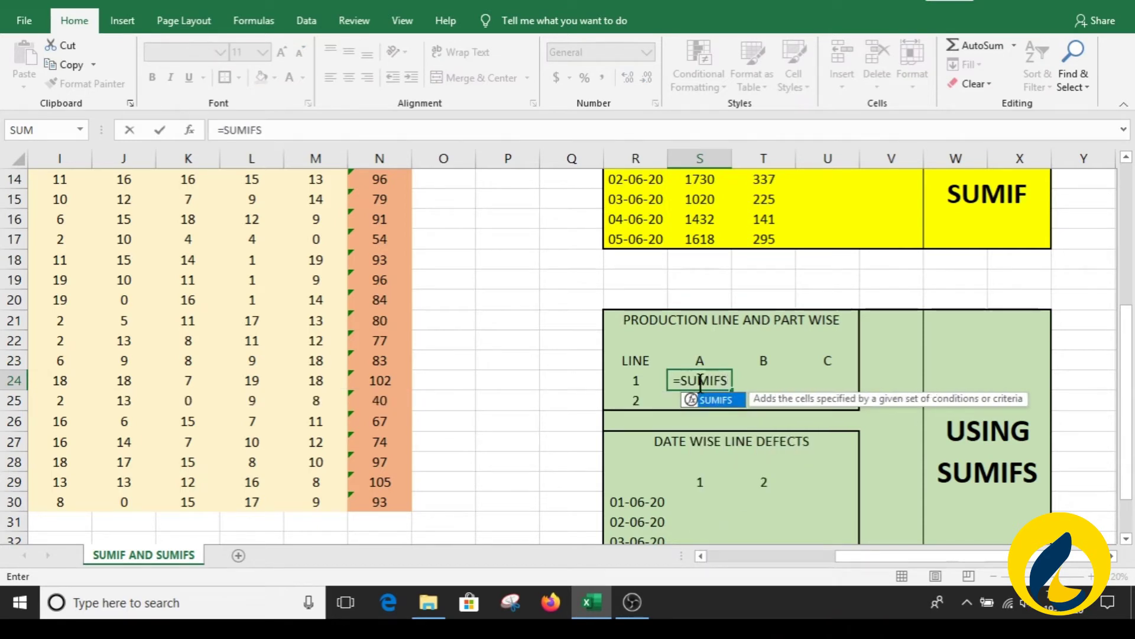
text(()
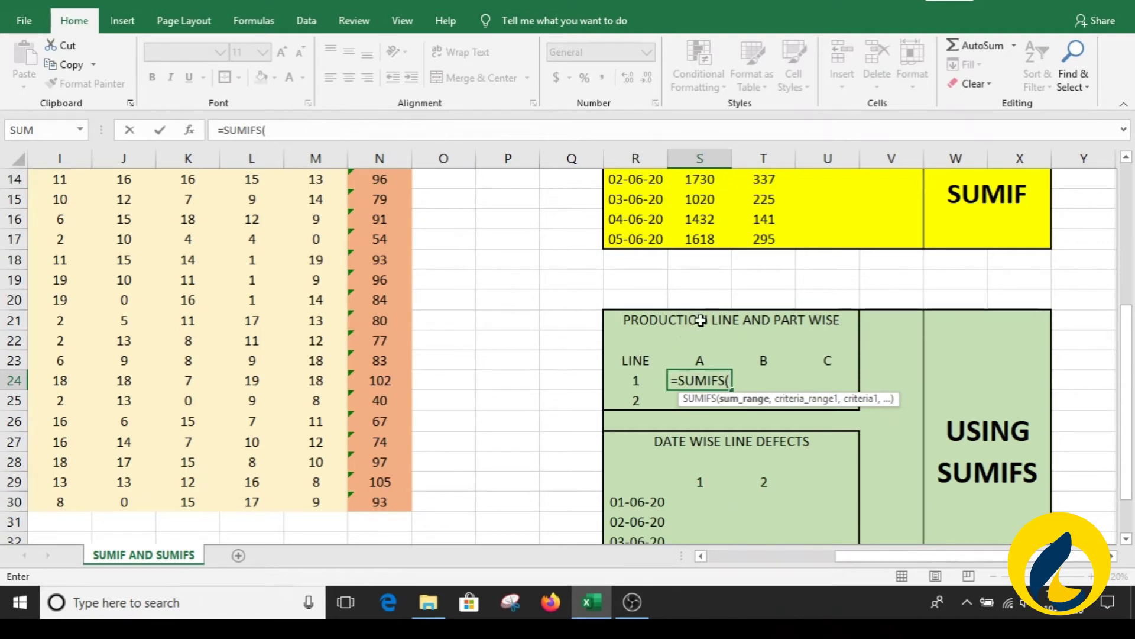
Set the PRODUCTION values E14:E30 as the sum range of the SUMIFS formula.
drag(852, 556, 709, 559)
click(326, 302)
key(ctrl+Up)
key(Down)
key(ctrl+shift+Down)
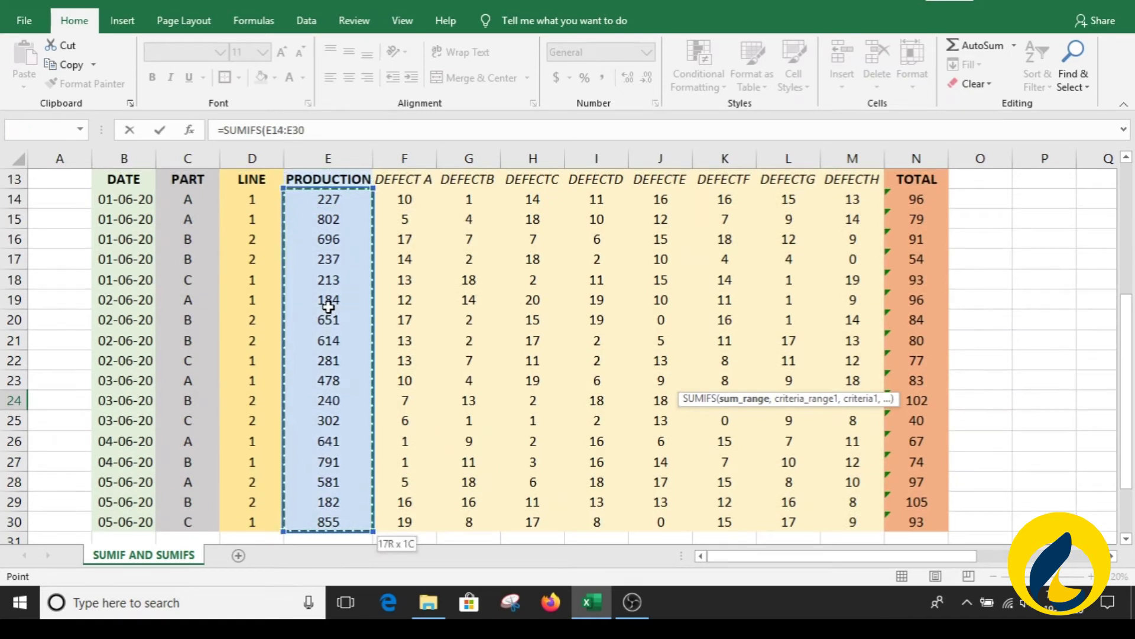
text(,)
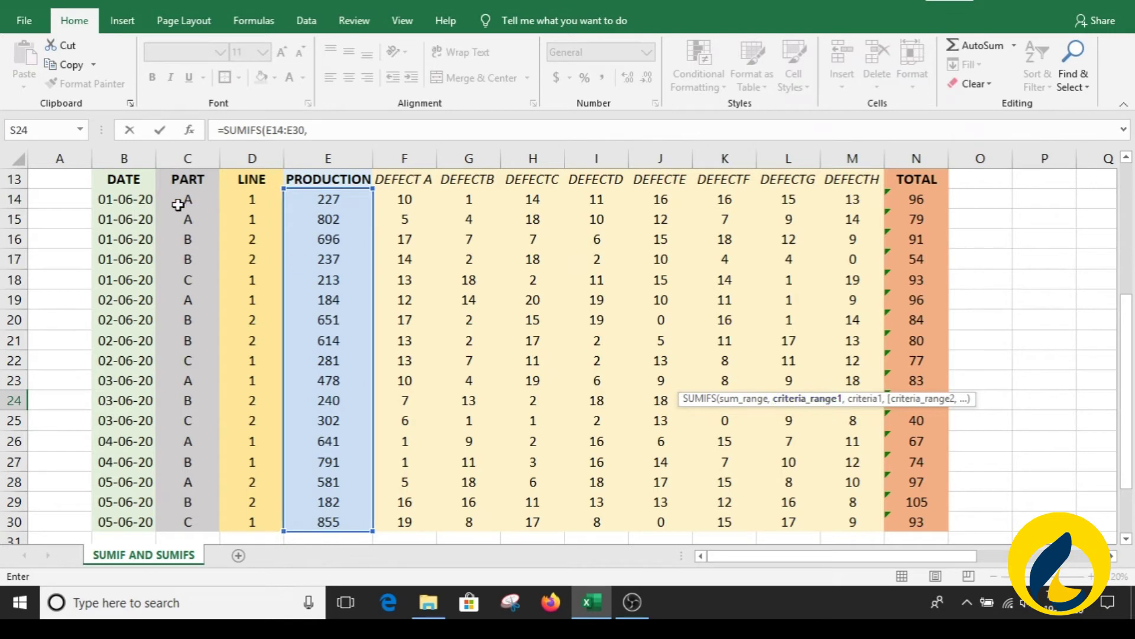
Add the LINE column D14:D30 as the first criteria range, with line number R24 as its criterion.
click(256, 202)
key(ctrl+shift+Down)
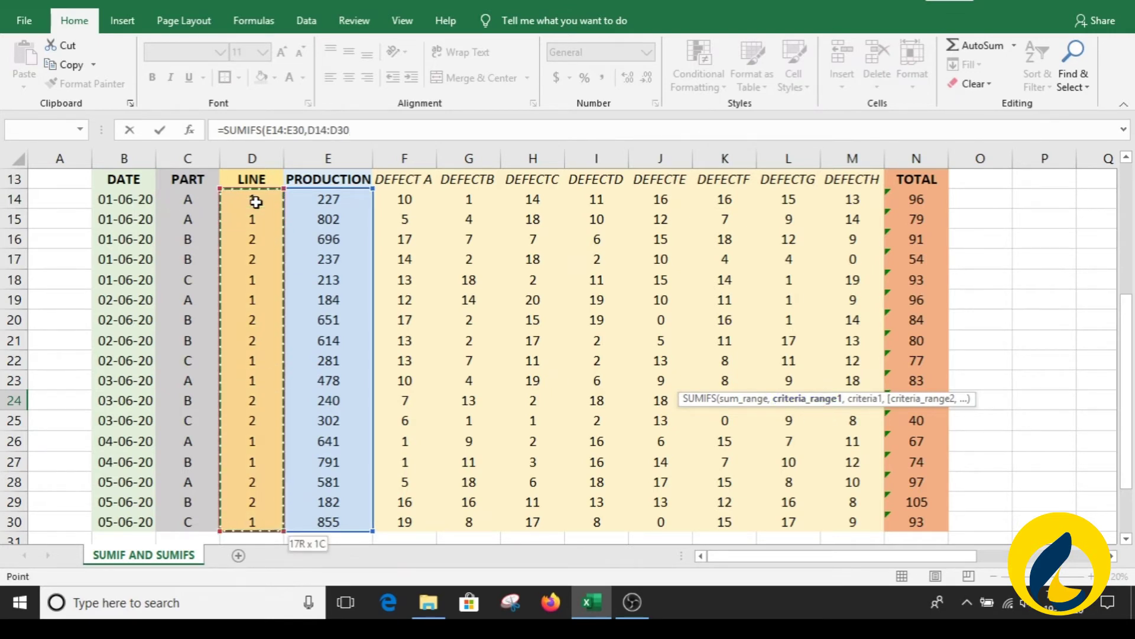
text(,)
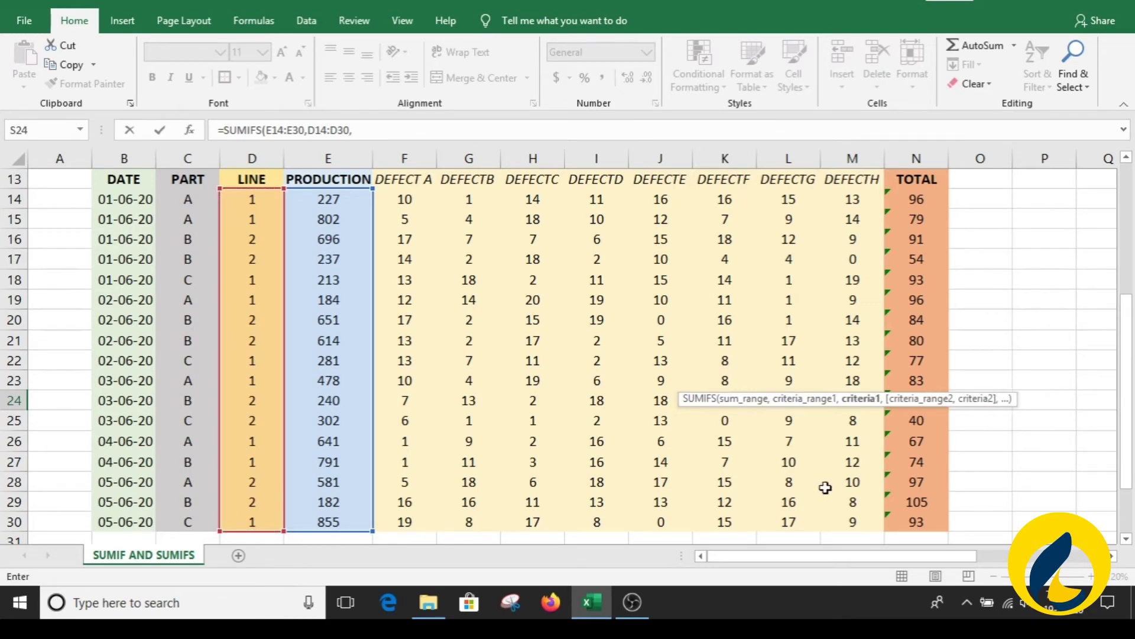
drag(897, 559, 1000, 563)
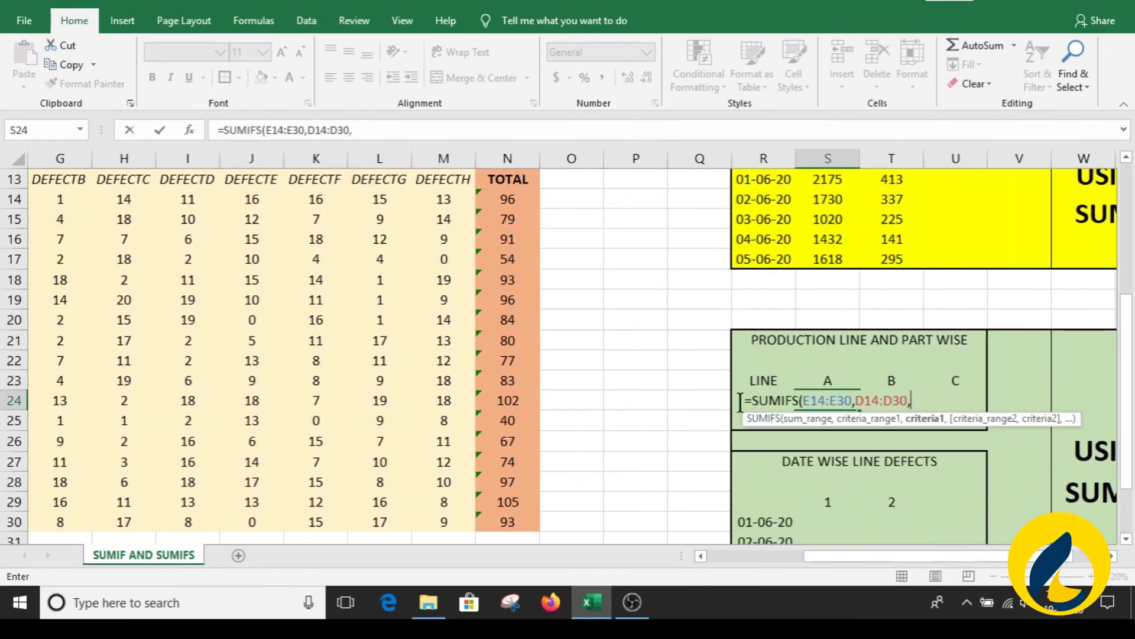
click(756, 438)
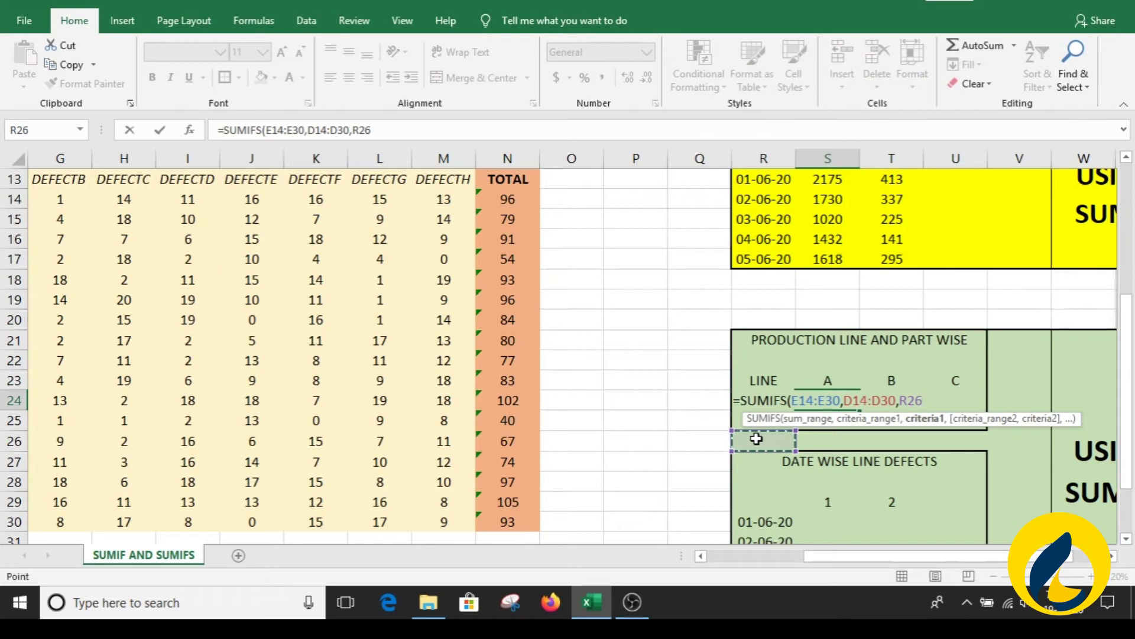
key(Up)
key(Up)
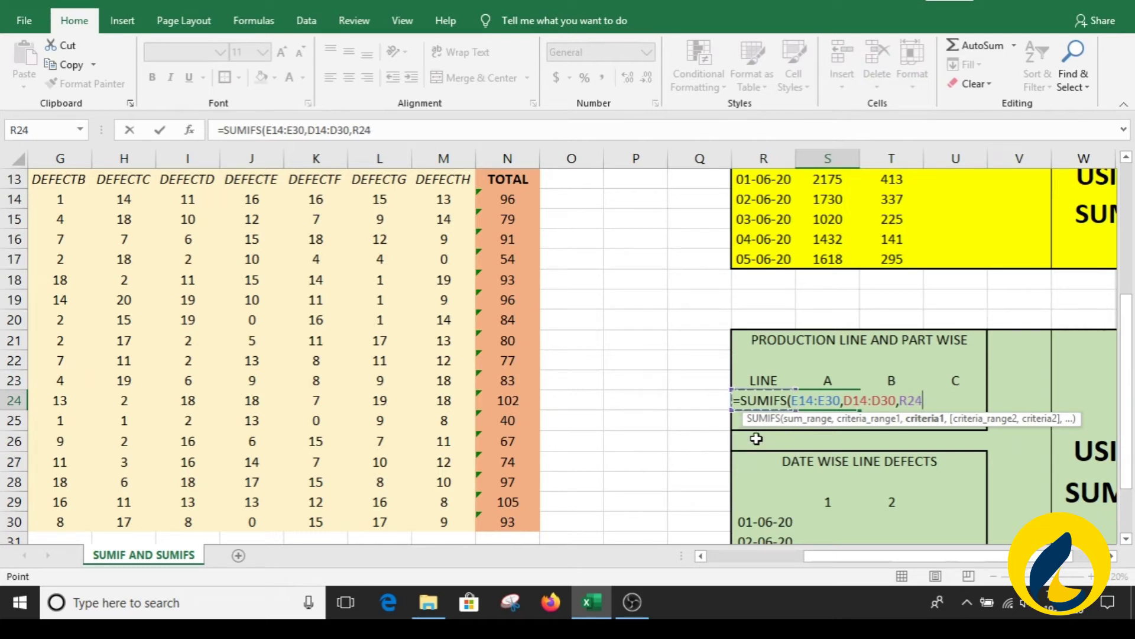
text(,)
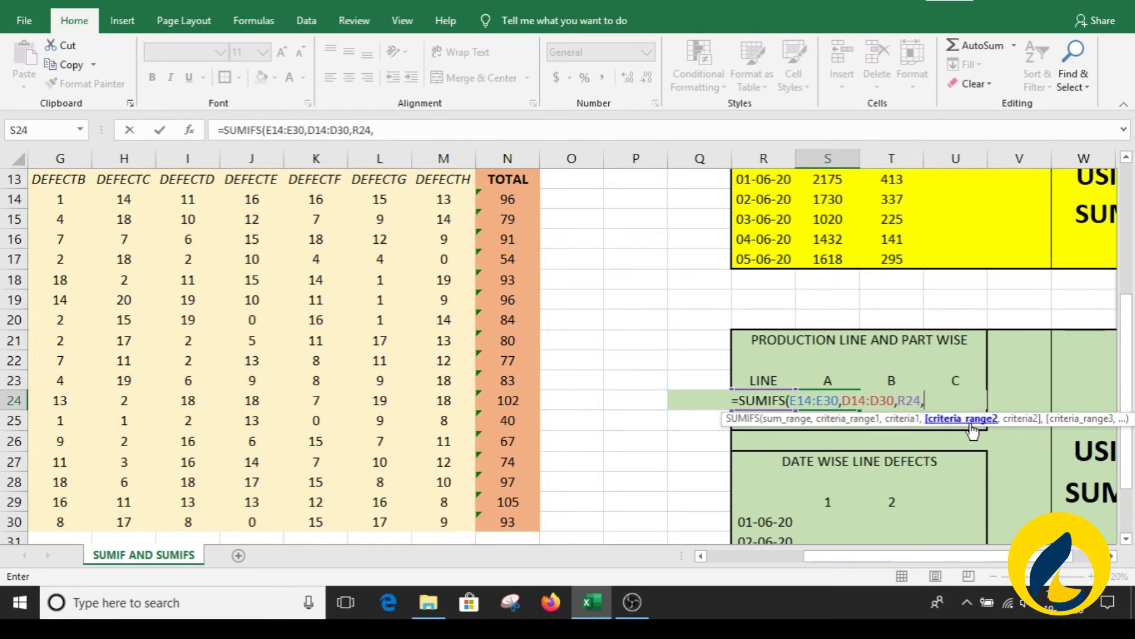
Add the PART column C14:C30 as the second criteria range with S23 as its criterion, and complete the S24 formula.
drag(904, 563, 781, 562)
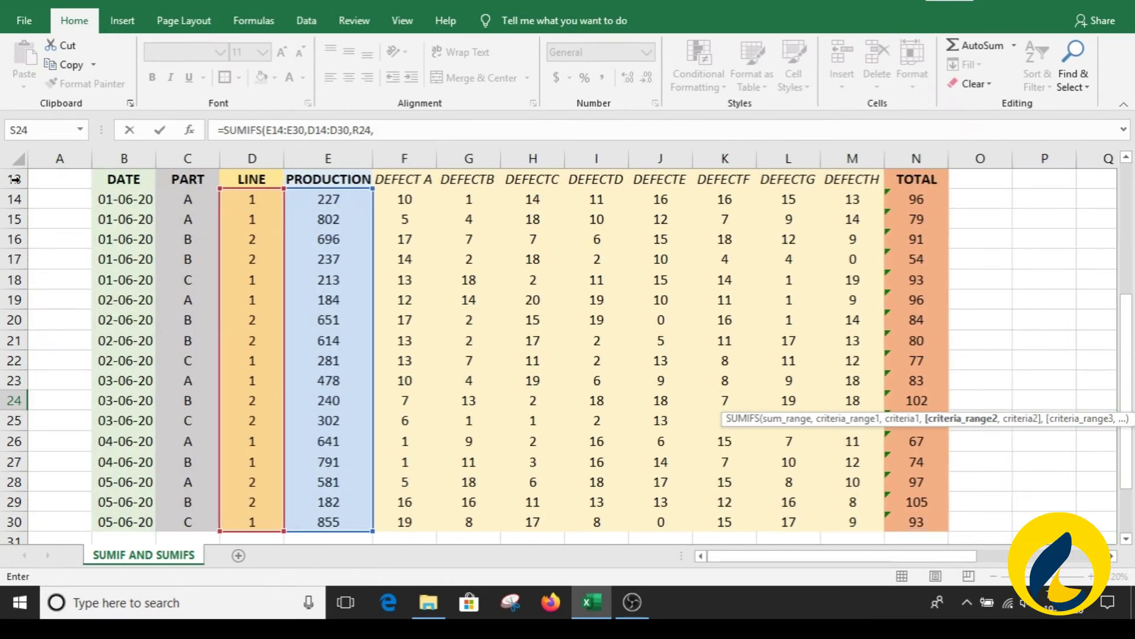
click(180, 202)
key(ctrl+shift+Down)
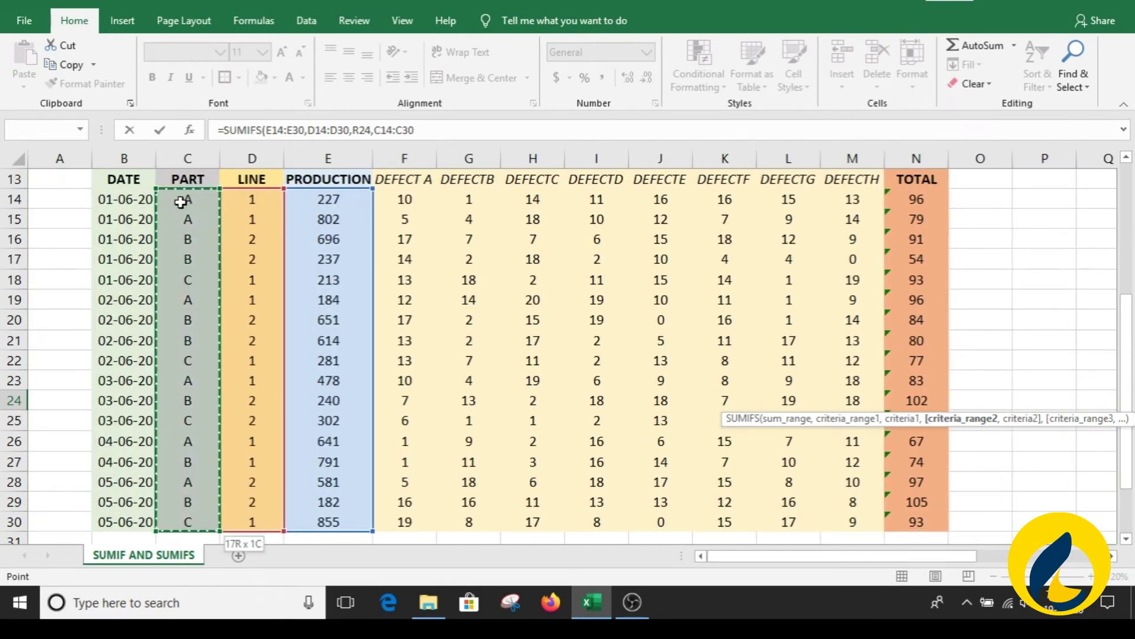
text(,)
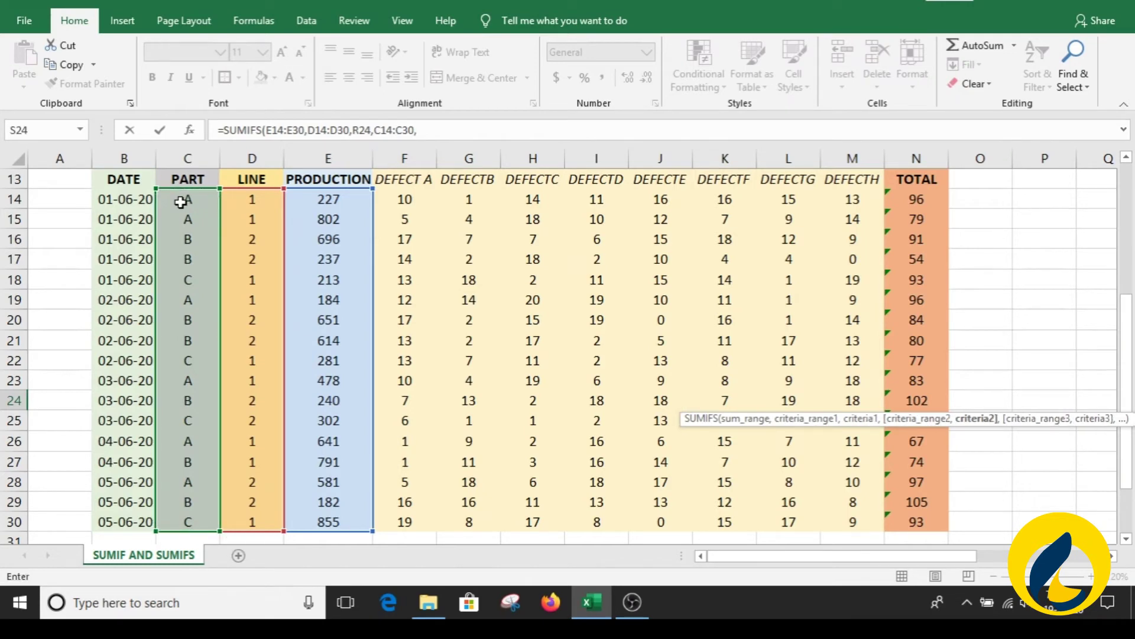
drag(821, 547, 946, 559)
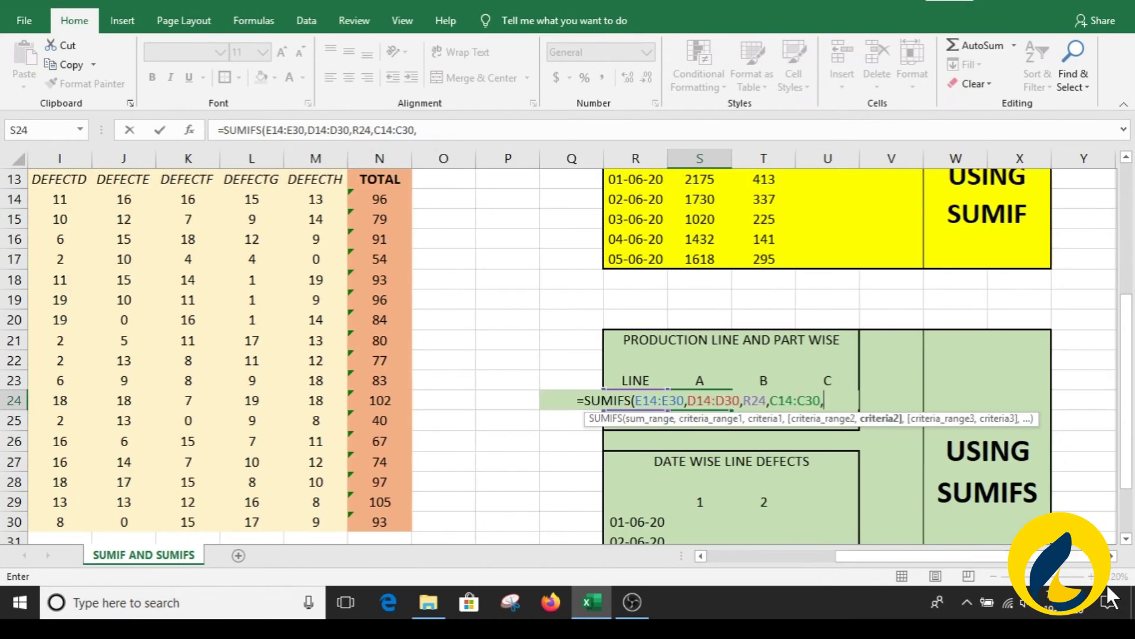
click(703, 380)
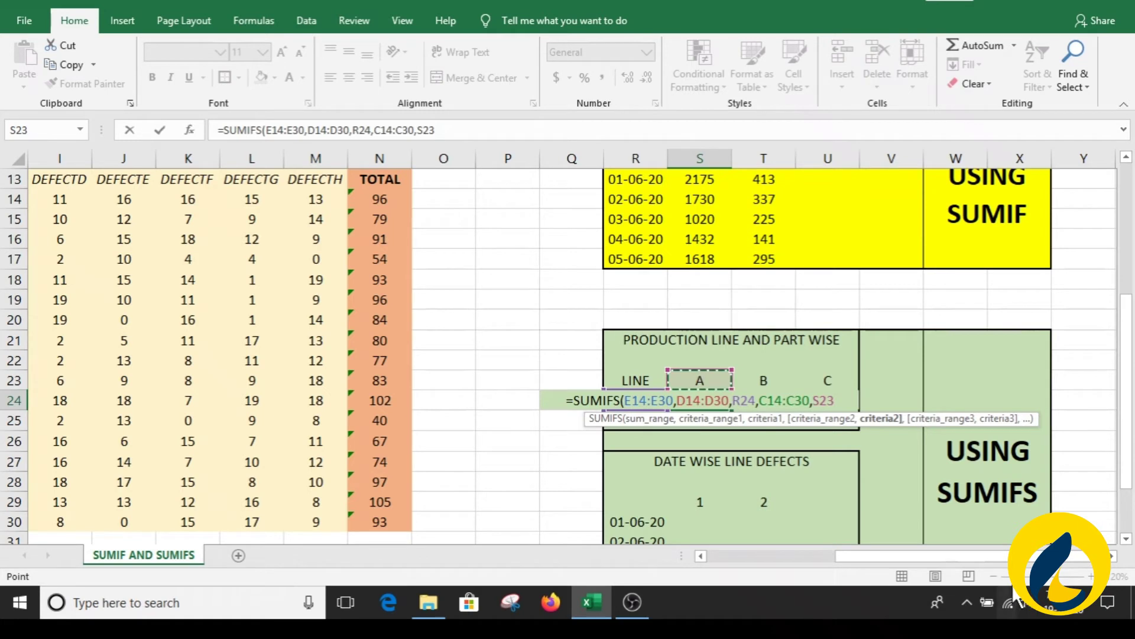
text())
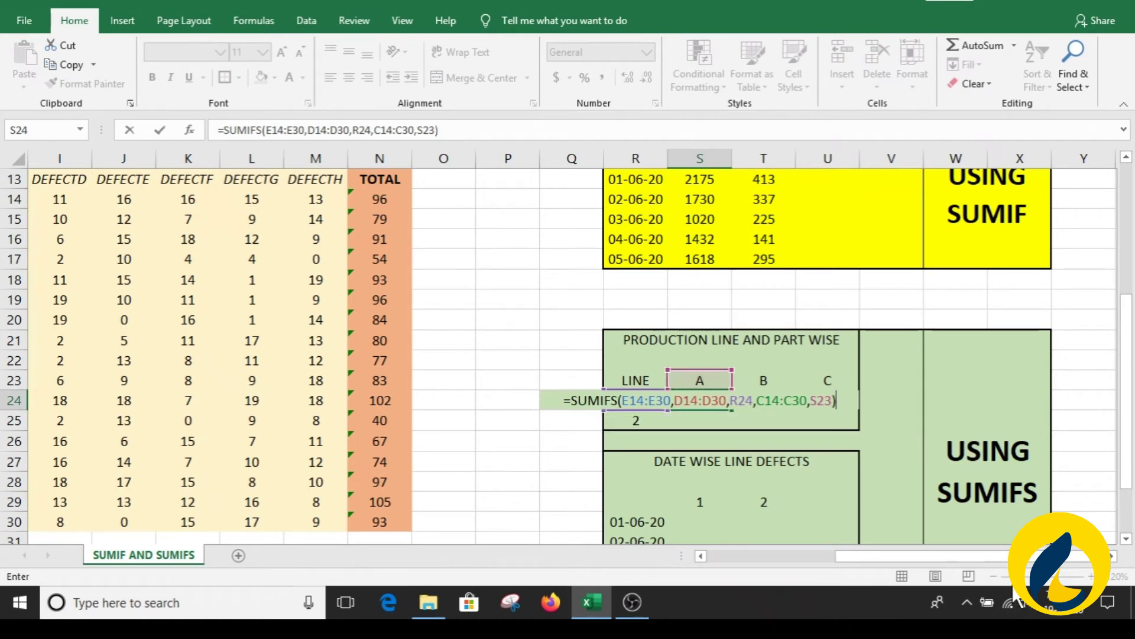
key(Return)
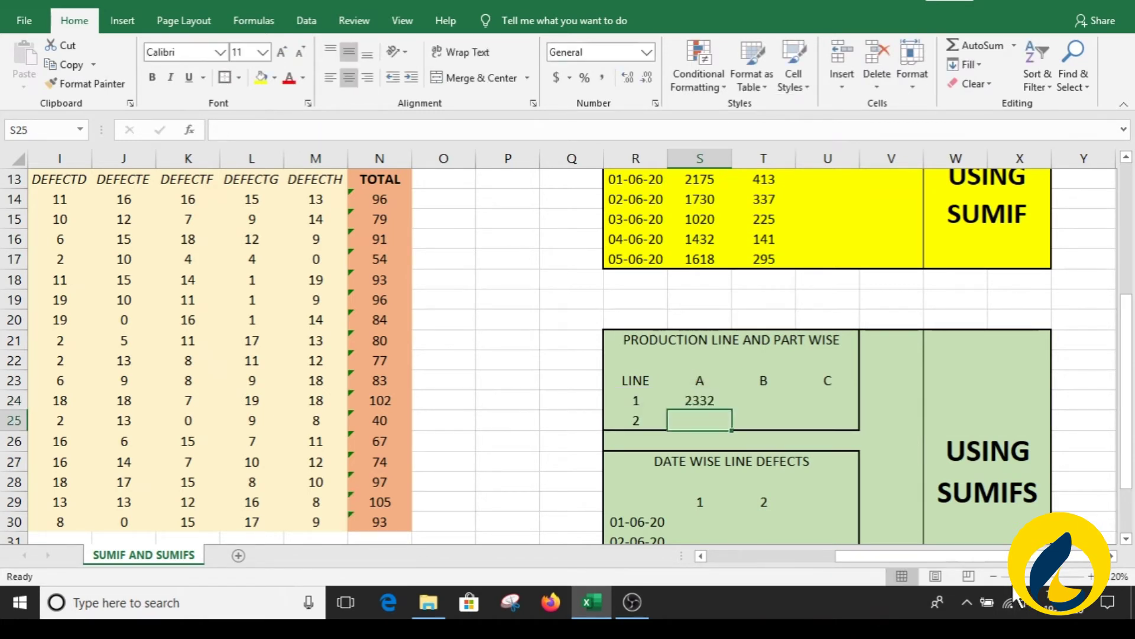
Reopen the S24 SUMIFS formula for editing and make its sum range absolute as $E$14:$E$30.
click(631, 404)
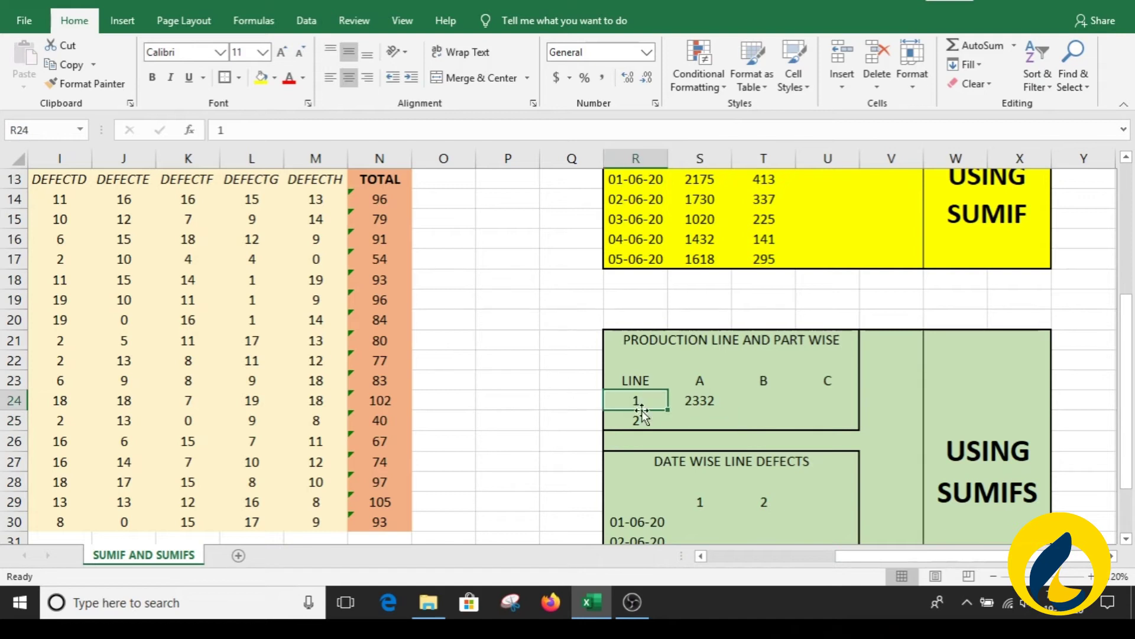
click(700, 397)
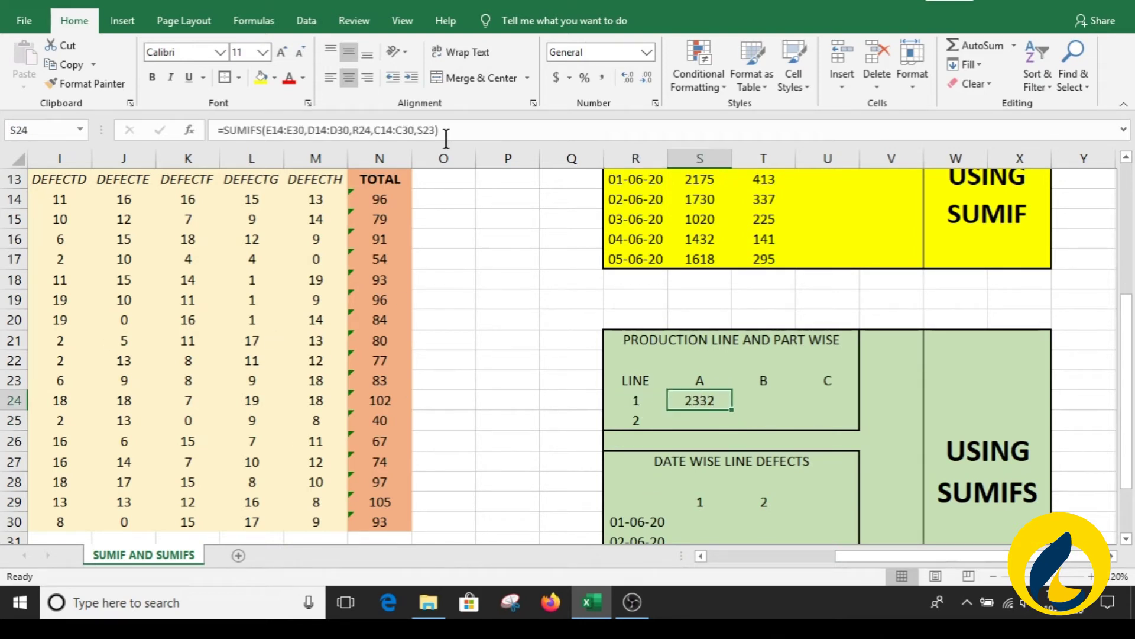
click(265, 130)
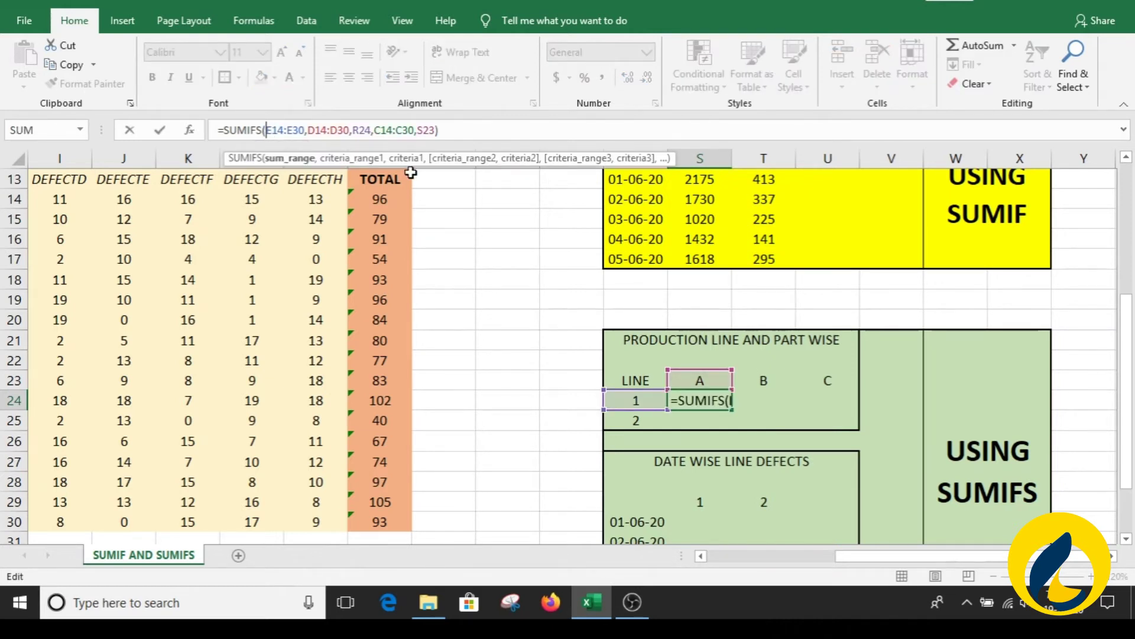
text($E$)
key(Right)
key(Right)
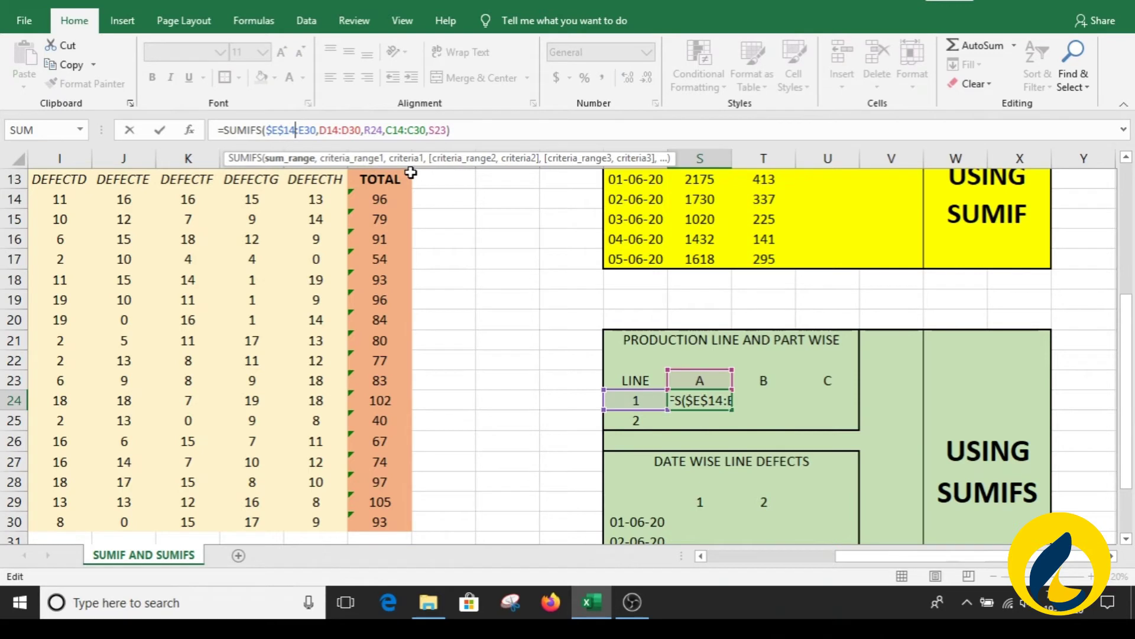
text($E$)
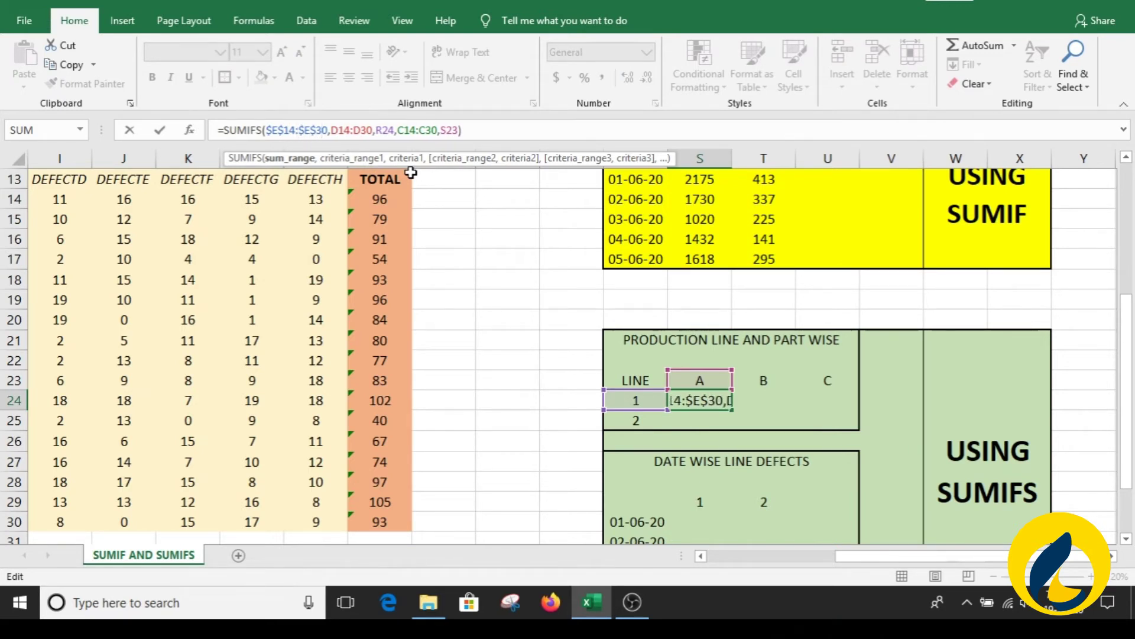
Make the first criteria range in the S24 formula absolute as $D$14:$D$30.
key(Right)
text($E$)
key(Right)
key(Right)
key(Right)
text($)
key(Right)
text($)
key(Right)
key(Right)
key(Right)
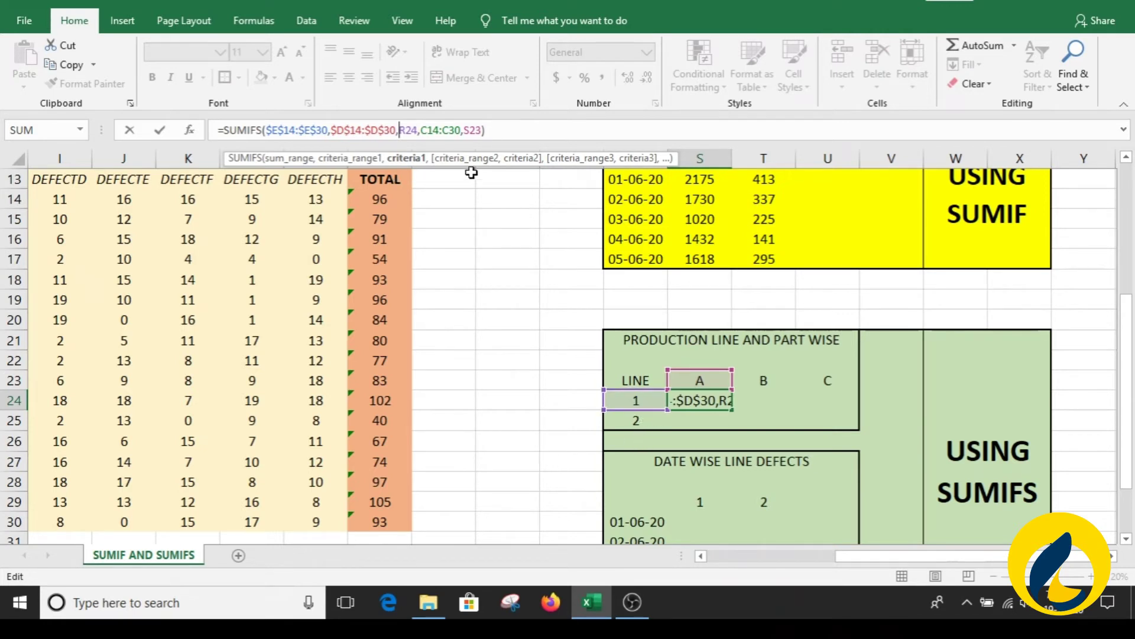
Lock the line criterion's column as $R24 and make the second criteria range absolute as $C$14:$C$30.
text($)
key(Right)
key(Right)
key(Right)
text($)
key(Right)
text($)
key(Right)
key(Right)
key(Right)
text($)
key(Right)
text($)
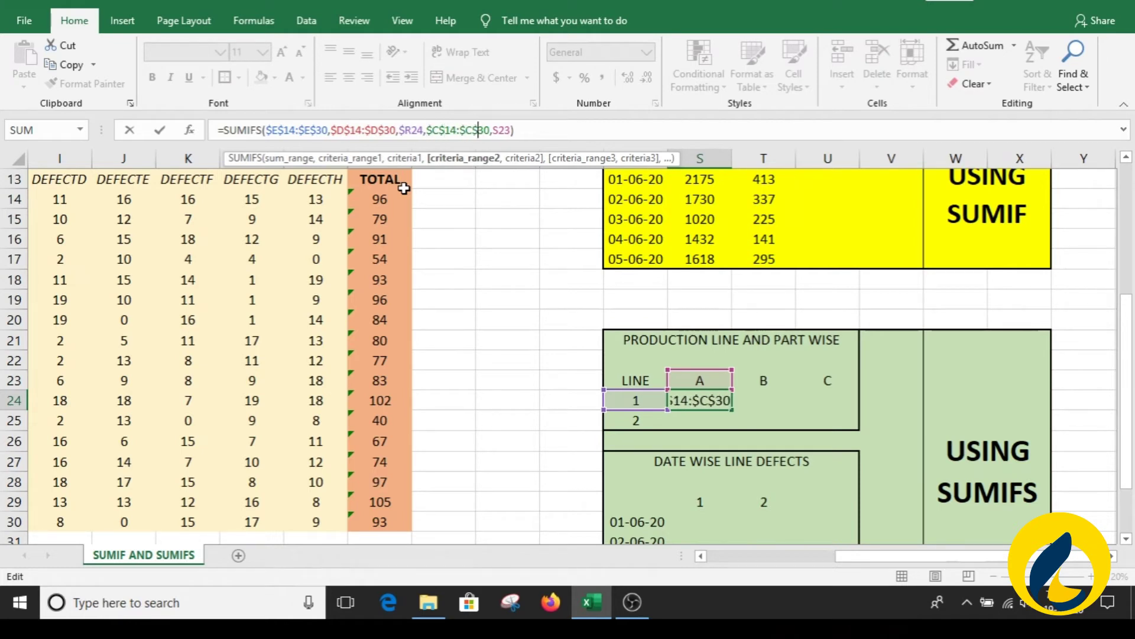
Lock the part criterion's row as S$23 in the S24 SUMIFS formula and complete the formula.
key(Right)
key(Right)
key(Right)
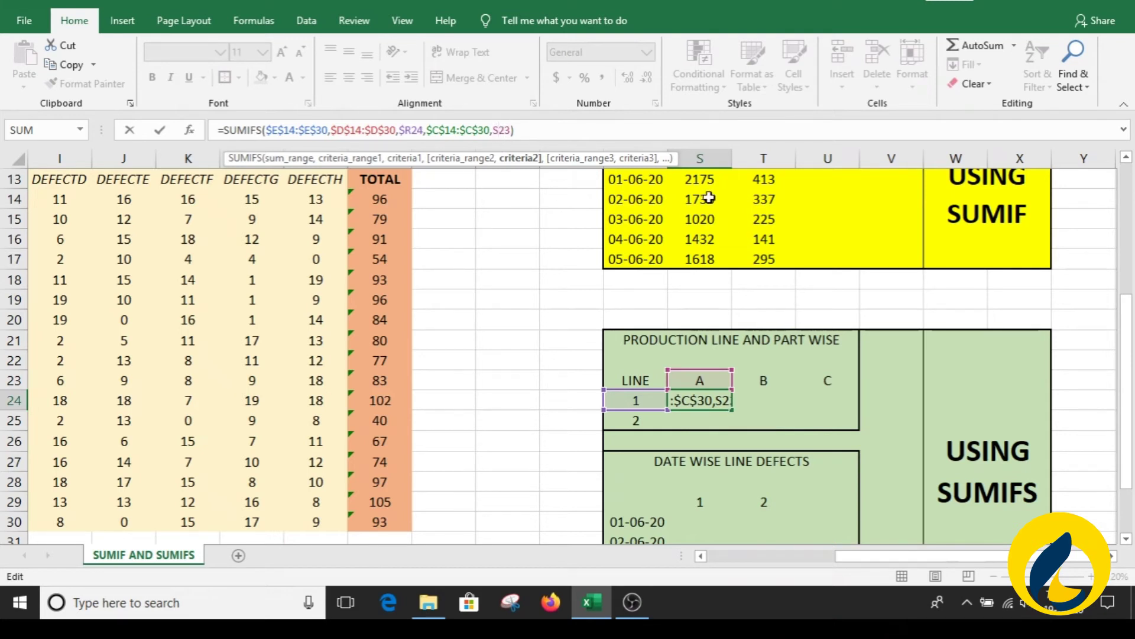
text())
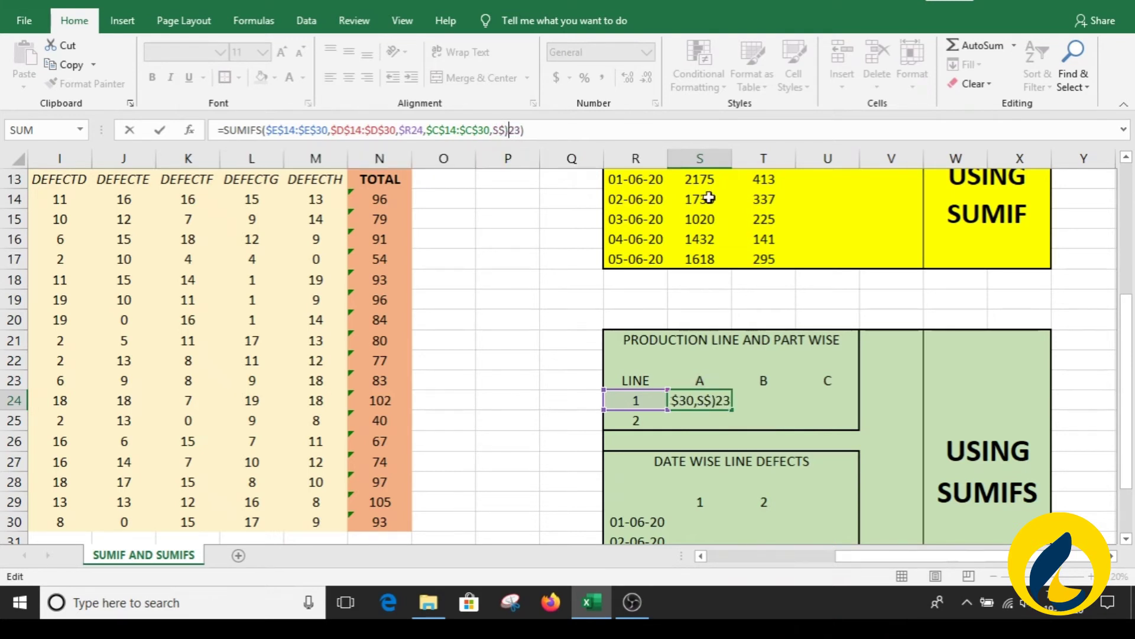
key(BackSpace)
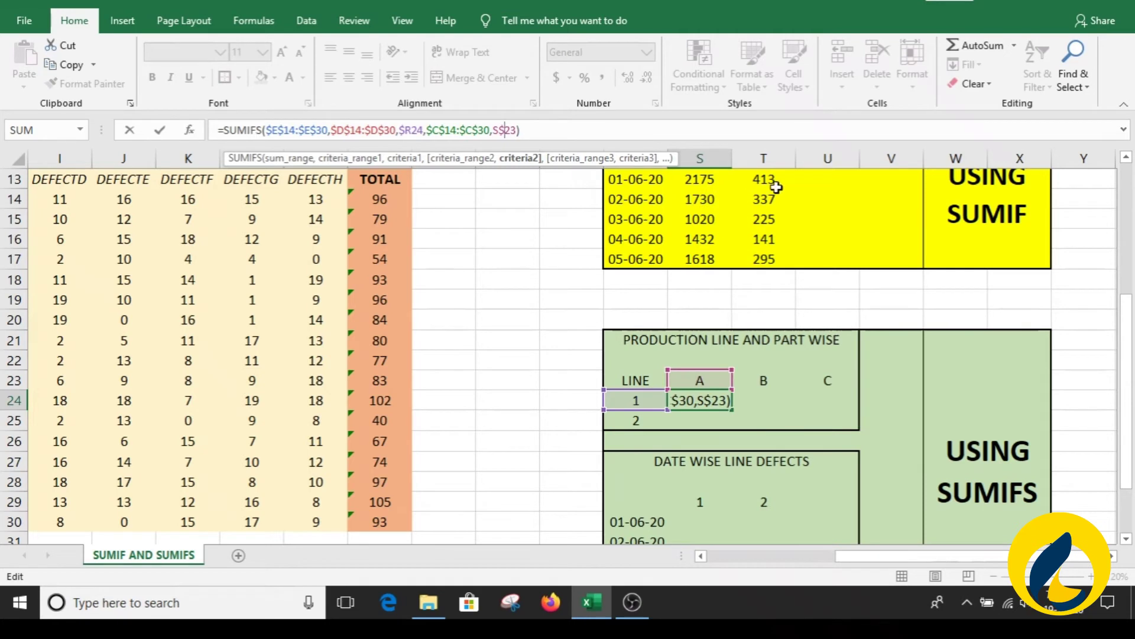
click(575, 134)
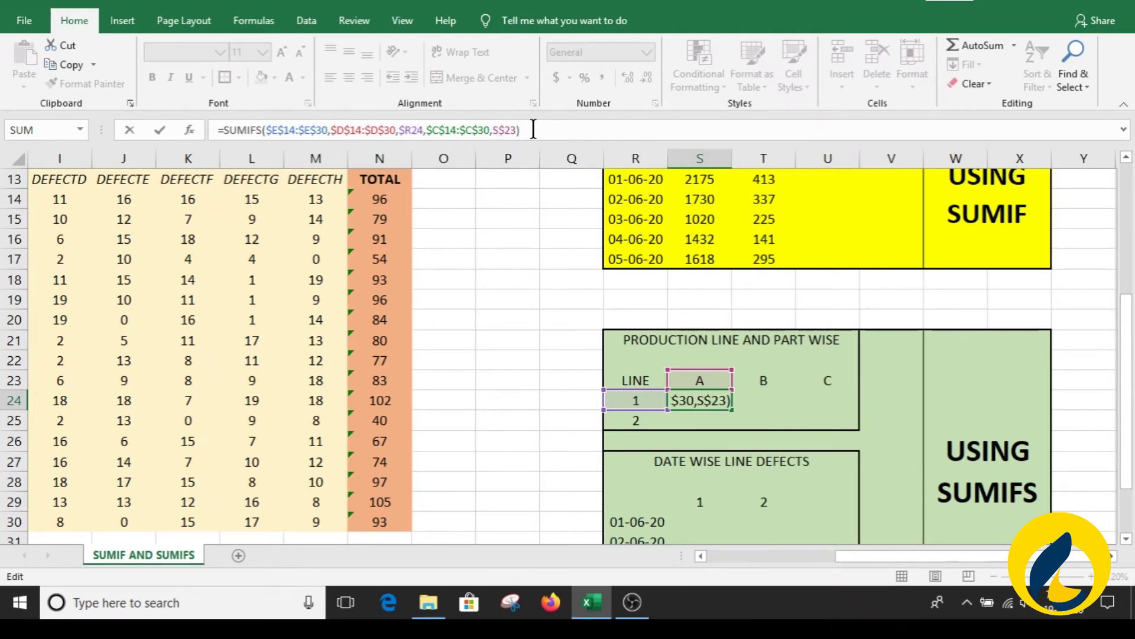
key(Return)
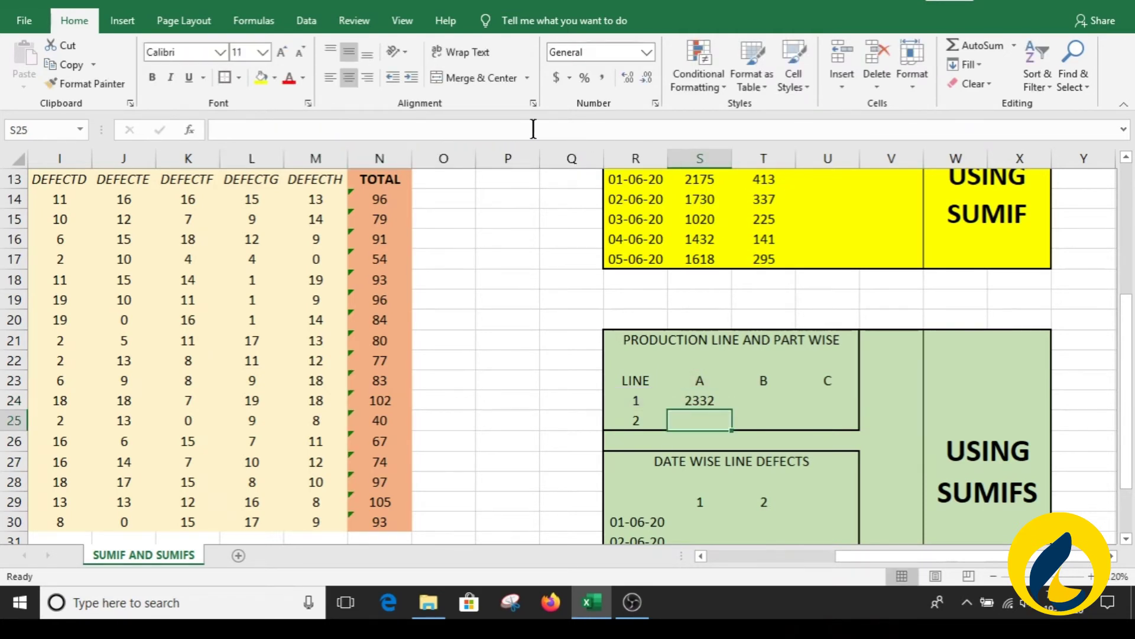
Copy the S24 formula across the line and part table to fill S24:U25.
click(705, 406)
drag(734, 412, 862, 423)
click(910, 381)
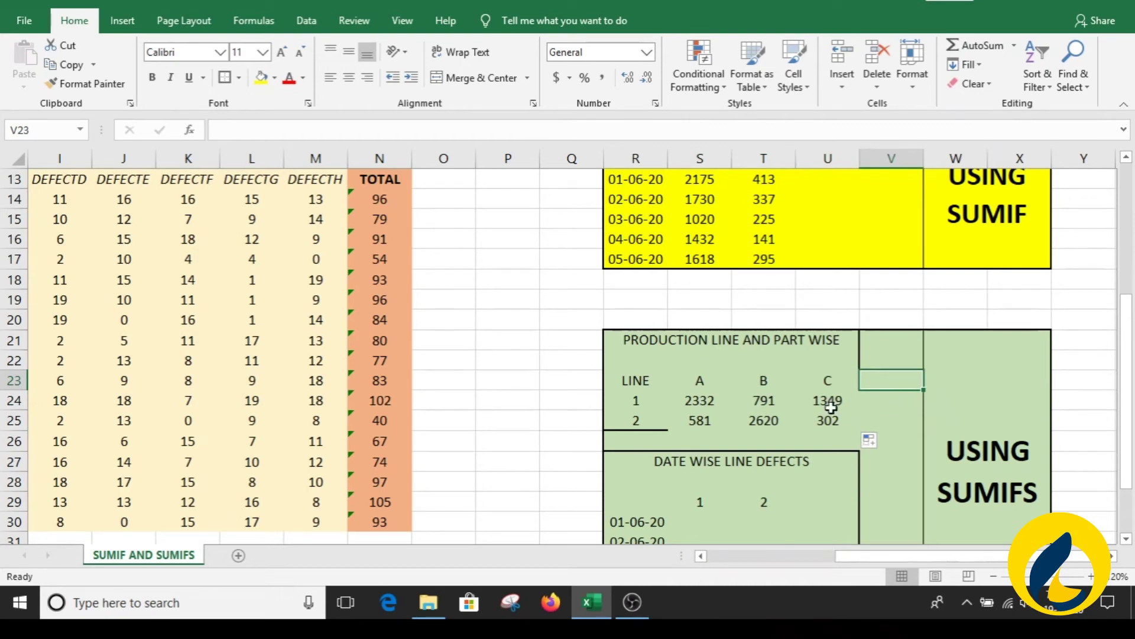
Reapply the thick outside border around the PRODUCTION LINE AND PART WISE table, R21:U25.
drag(837, 350, 796, 417)
key(Return)
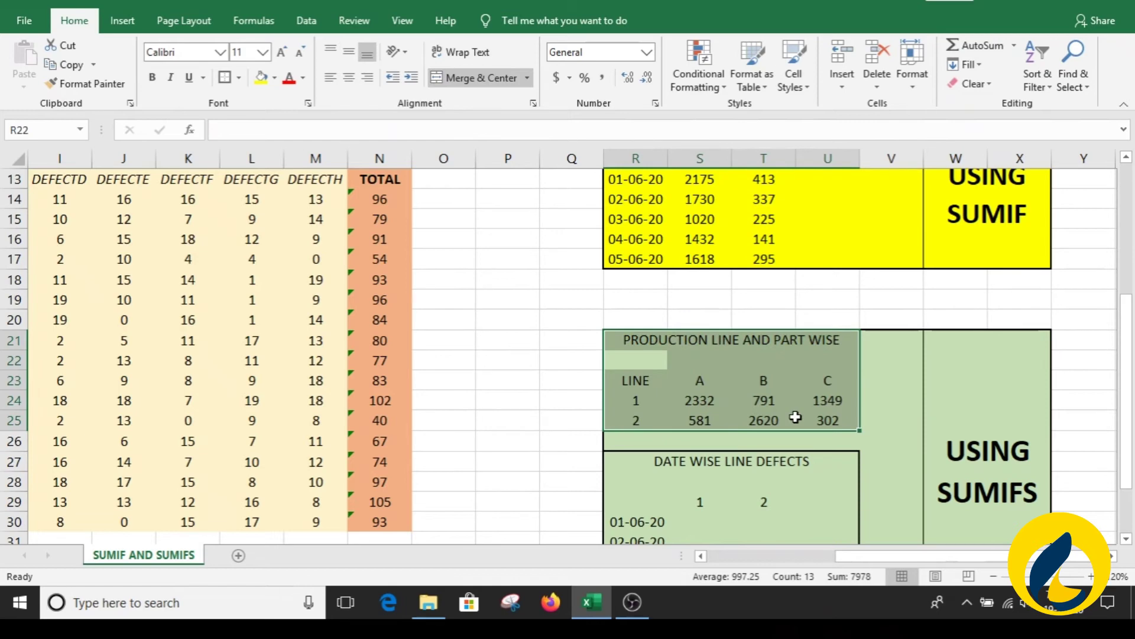
click(796, 417)
click(570, 383)
Turn on filters for the daily production report's header row, B13:N13.
click(768, 401)
click(562, 322)
click(406, 313)
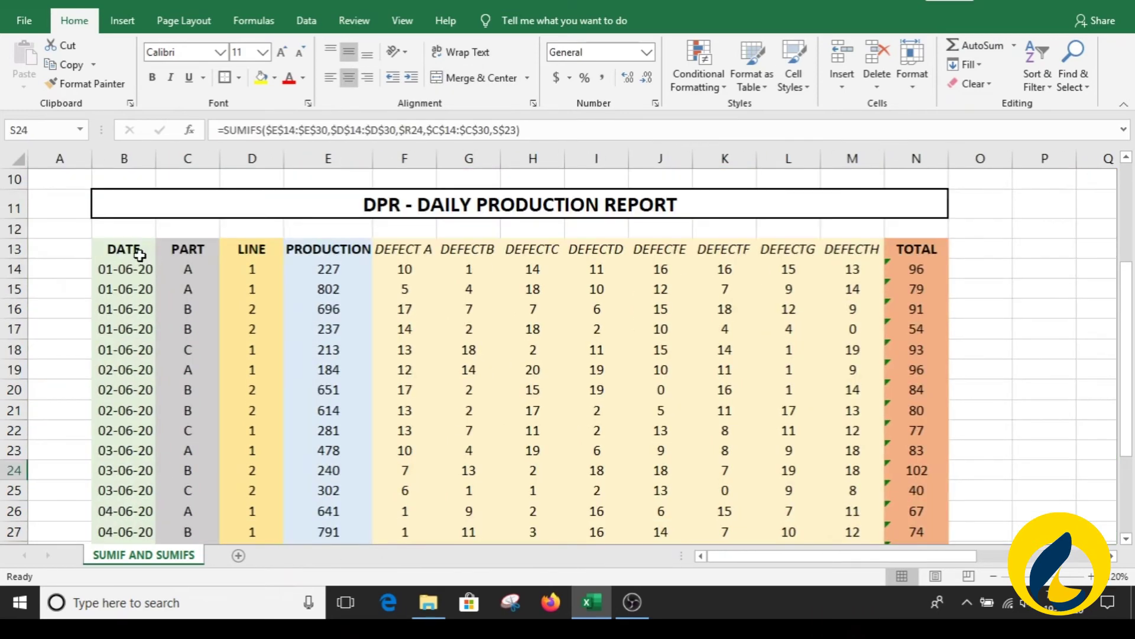
drag(118, 248, 907, 245)
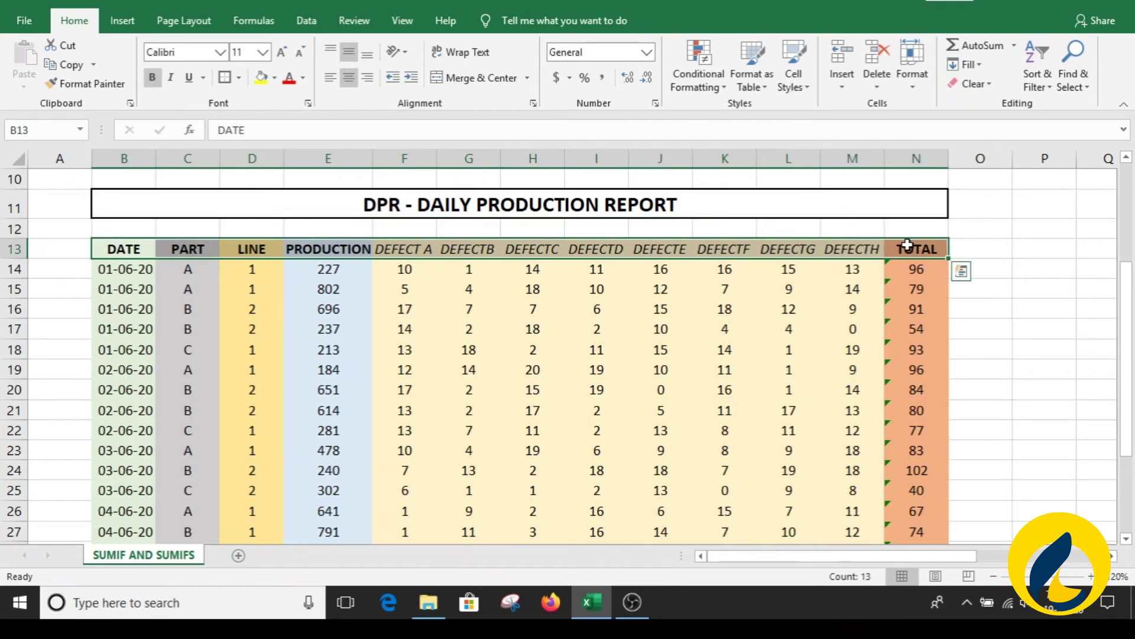
key(ctrl+shift+l)
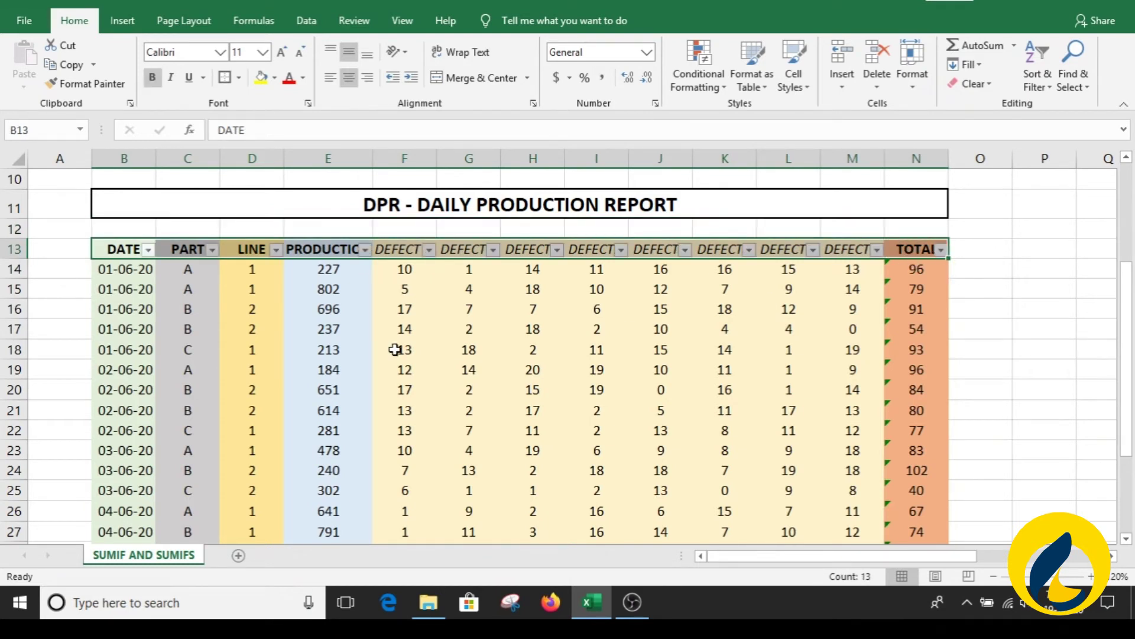
click(395, 351)
Filter the LINE column to show only line 1.
click(276, 249)
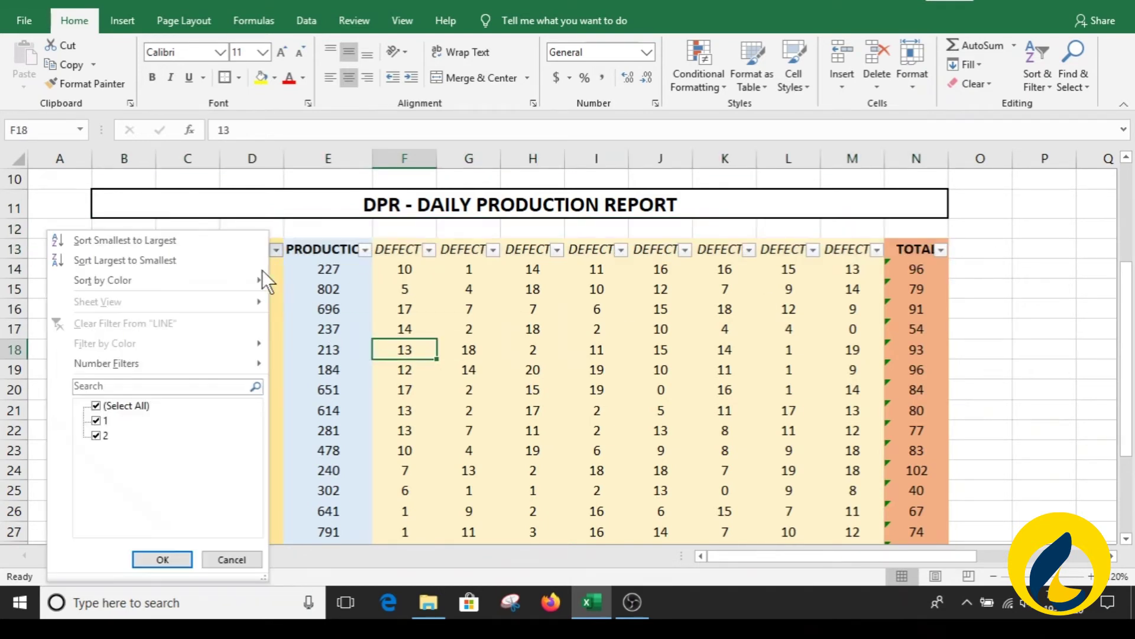
click(97, 407)
click(97, 420)
click(157, 556)
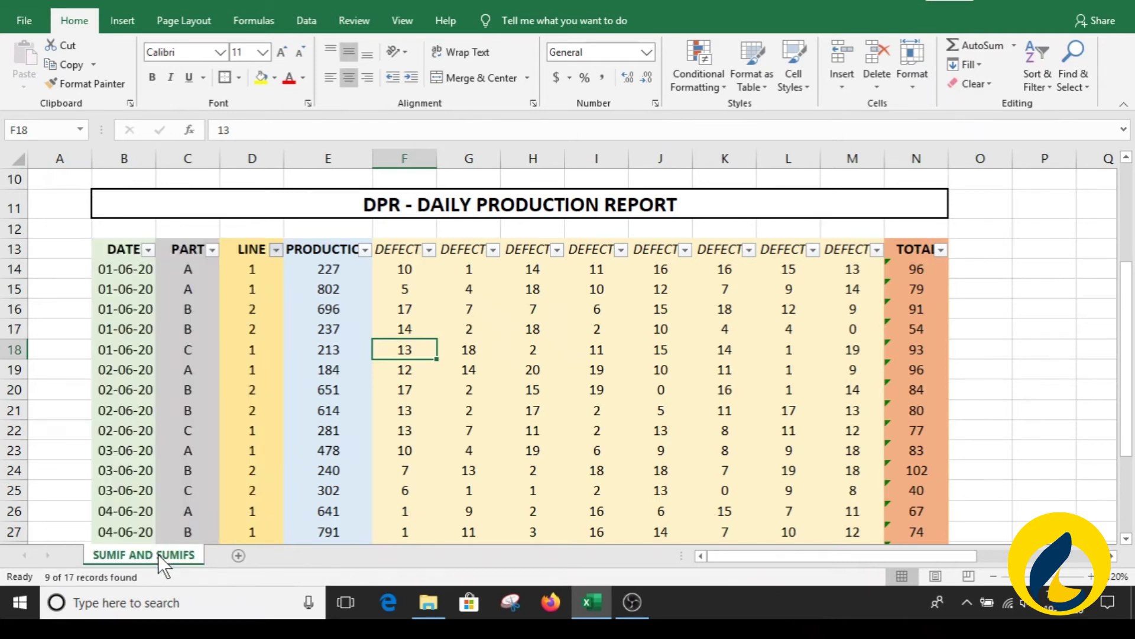
Filter the PART column to part A only and select the visible PRODUCTION values to check their sum.
click(212, 249)
click(268, 420)
click(268, 406)
click(268, 421)
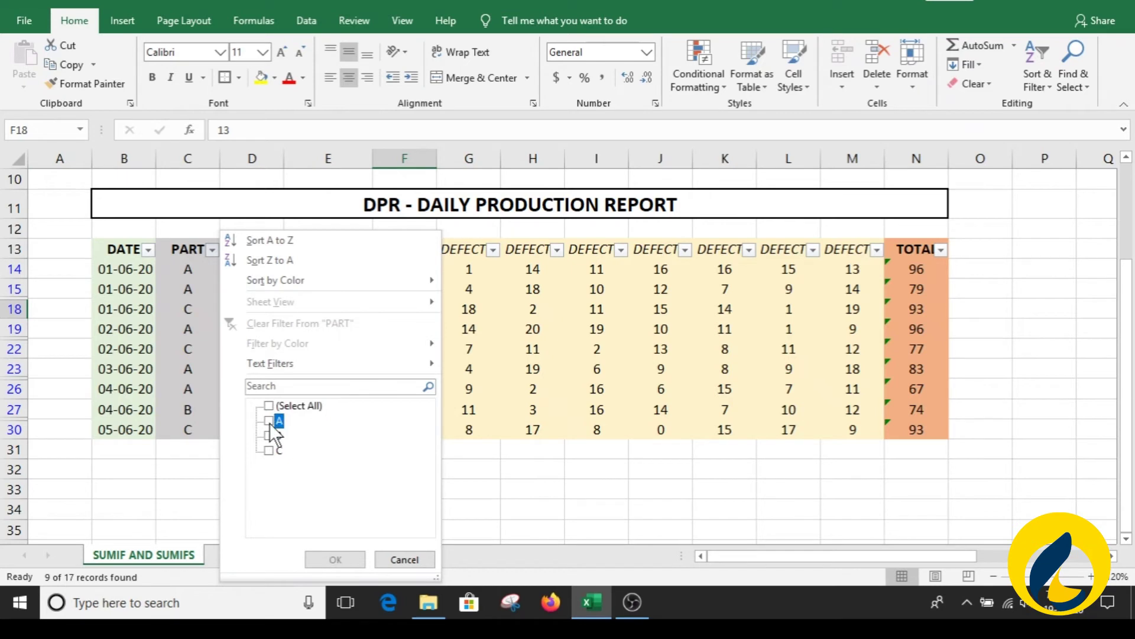
click(340, 556)
drag(331, 269, 344, 344)
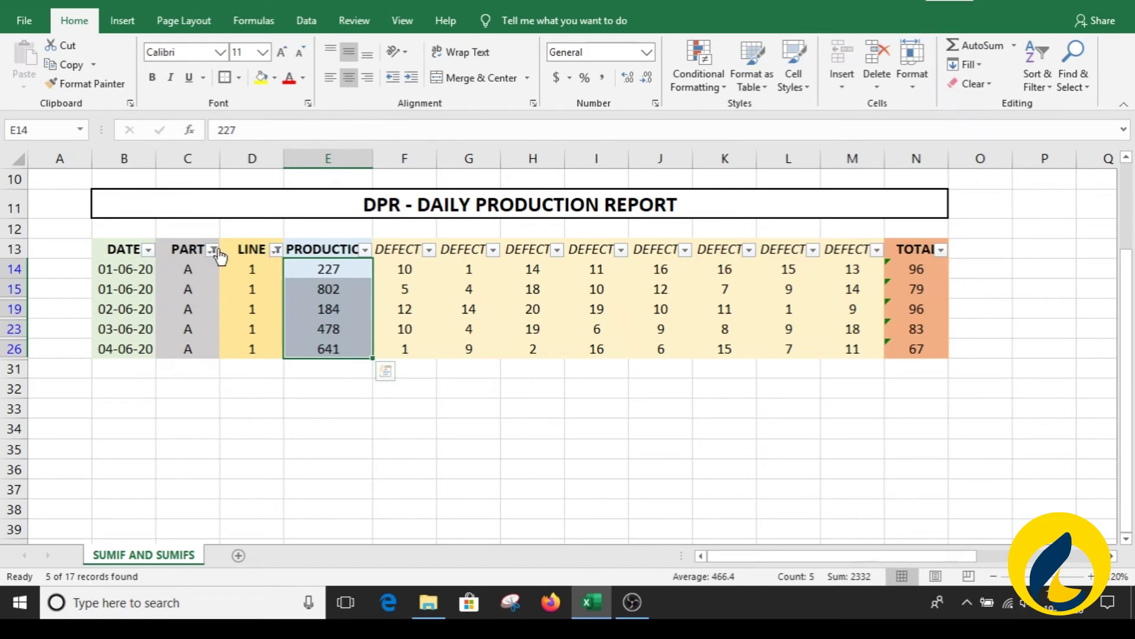
Remove the filters from header row B13:N13 and select S24 to compare its total for line 1, part A.
drag(112, 251, 914, 248)
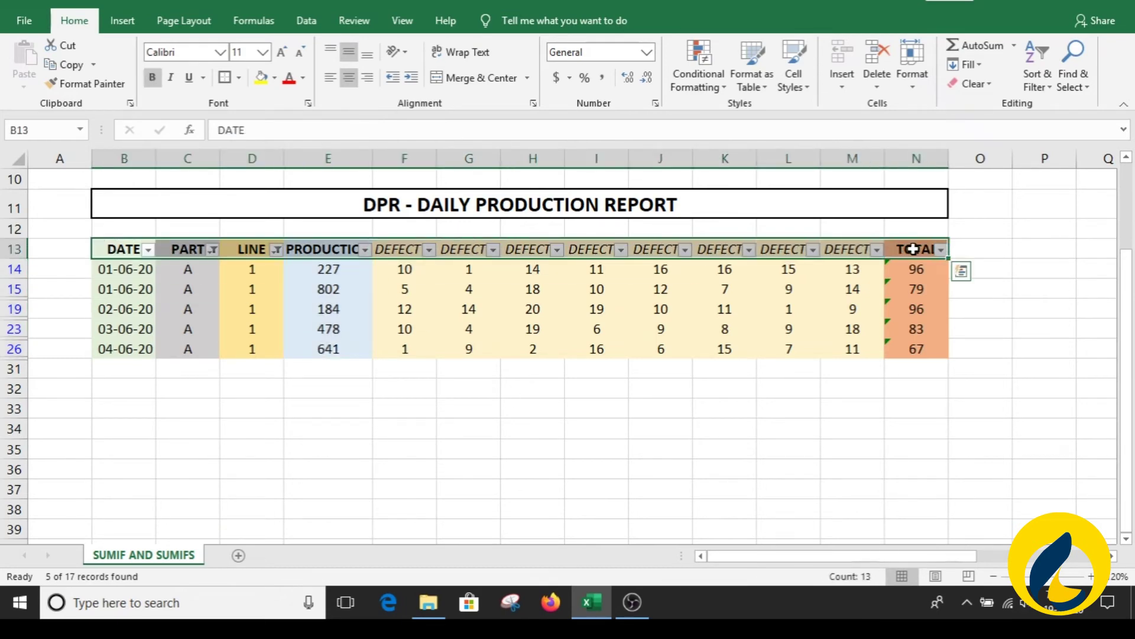
key(ctrl+shift+l)
drag(887, 553, 1014, 555)
drag(1126, 319, 1126, 353)
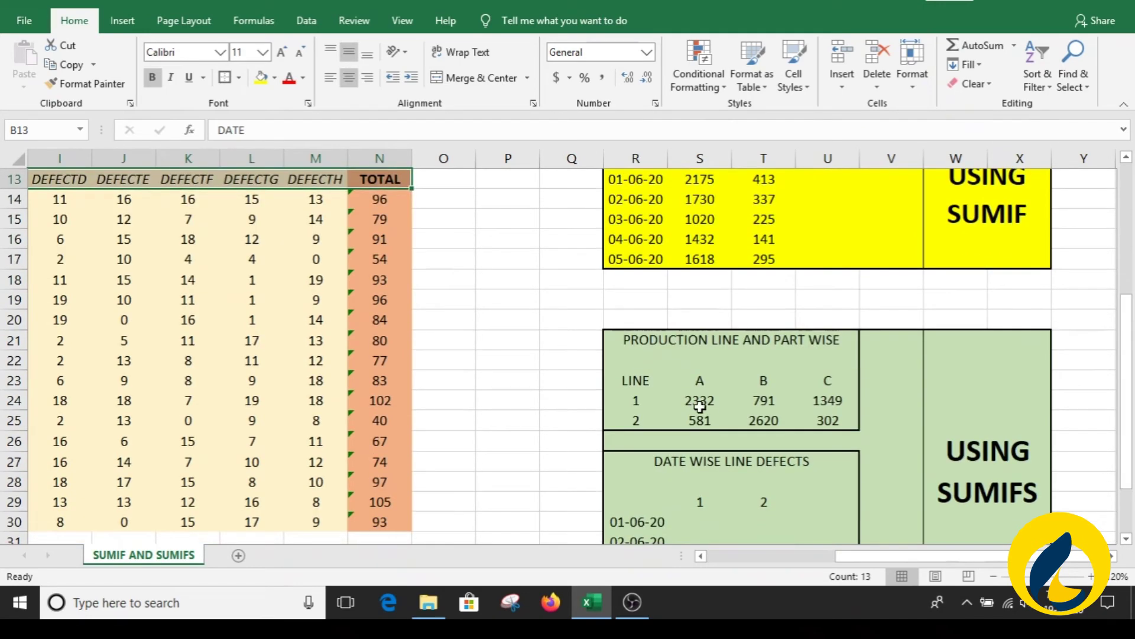
click(681, 408)
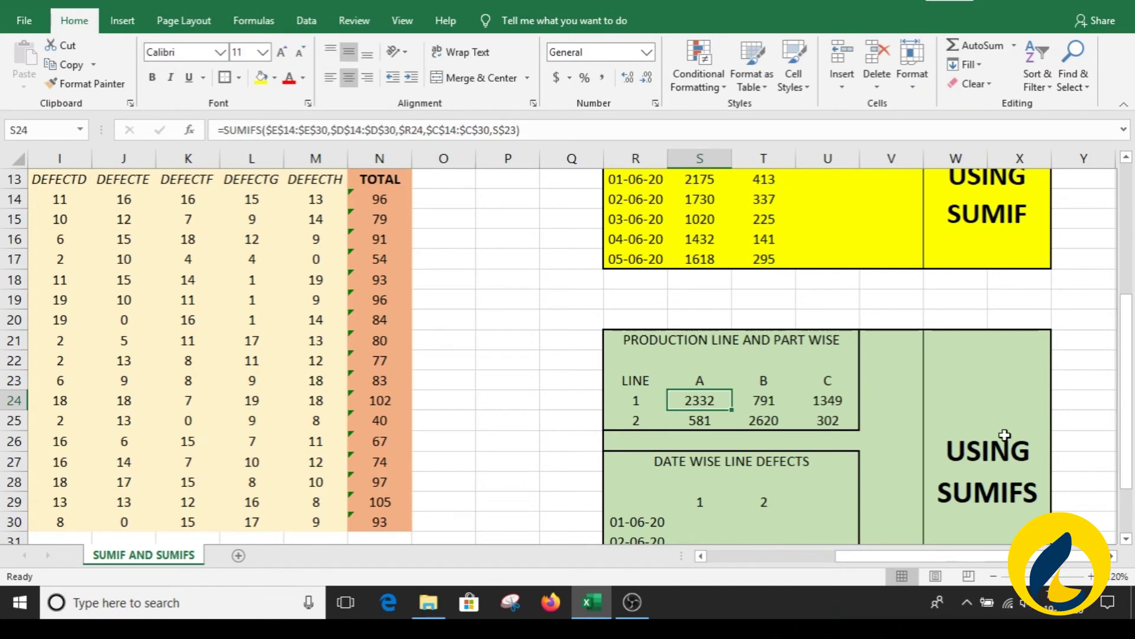
Fill the PRODUCTION LINE AND PART WISE table, R21:U25, with yellow.
click(1007, 437)
drag(647, 340, 828, 421)
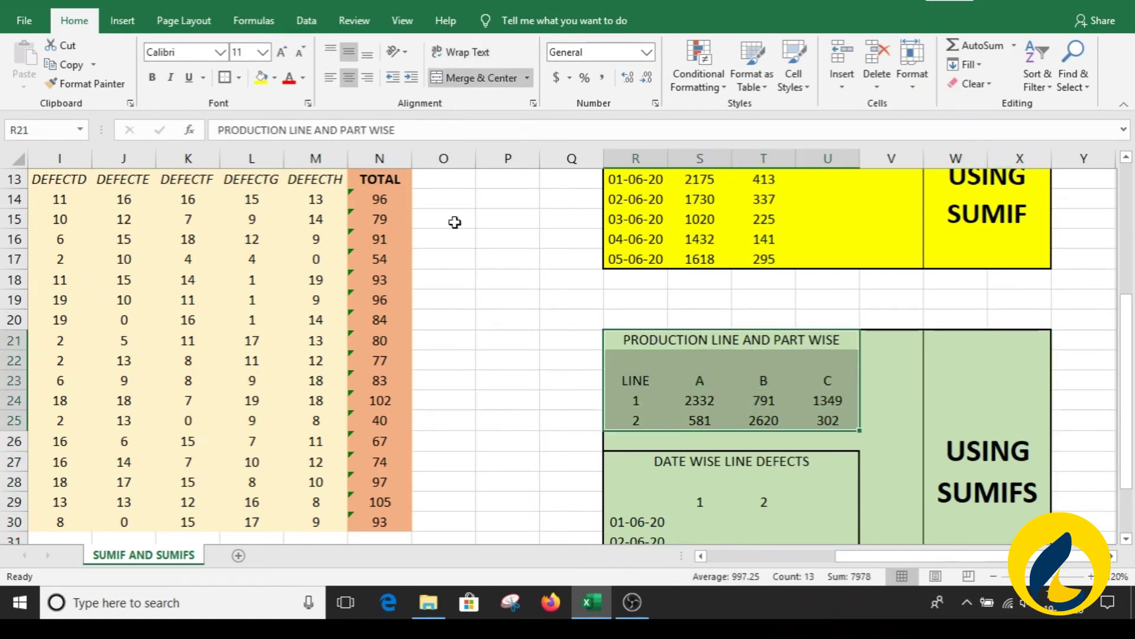
click(261, 78)
click(445, 376)
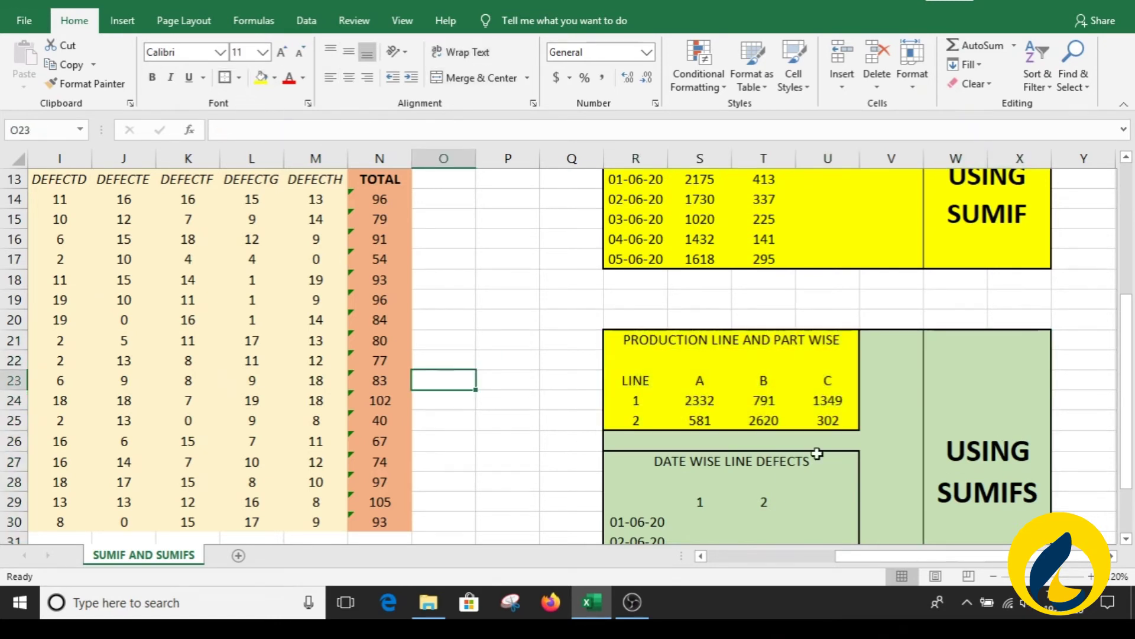
Start a SUMIFS formula in S30 of the DATE WISE LINE DEFECTS table with the TOTAL column N14:N30 as sum range.
drag(1126, 354, 1126, 394)
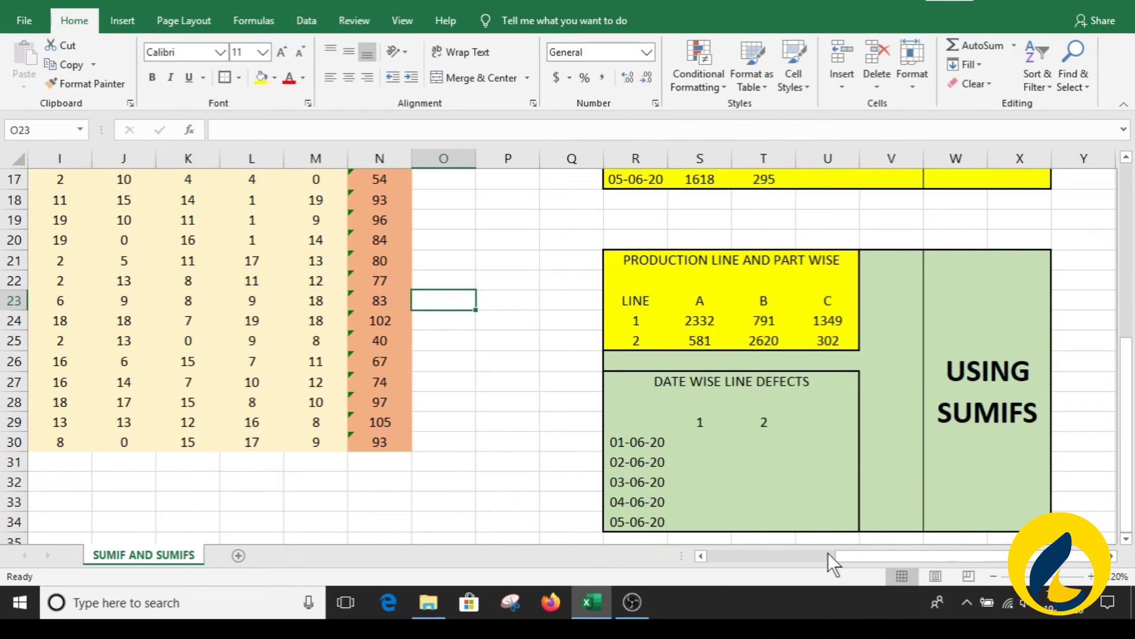
click(736, 442)
click(682, 385)
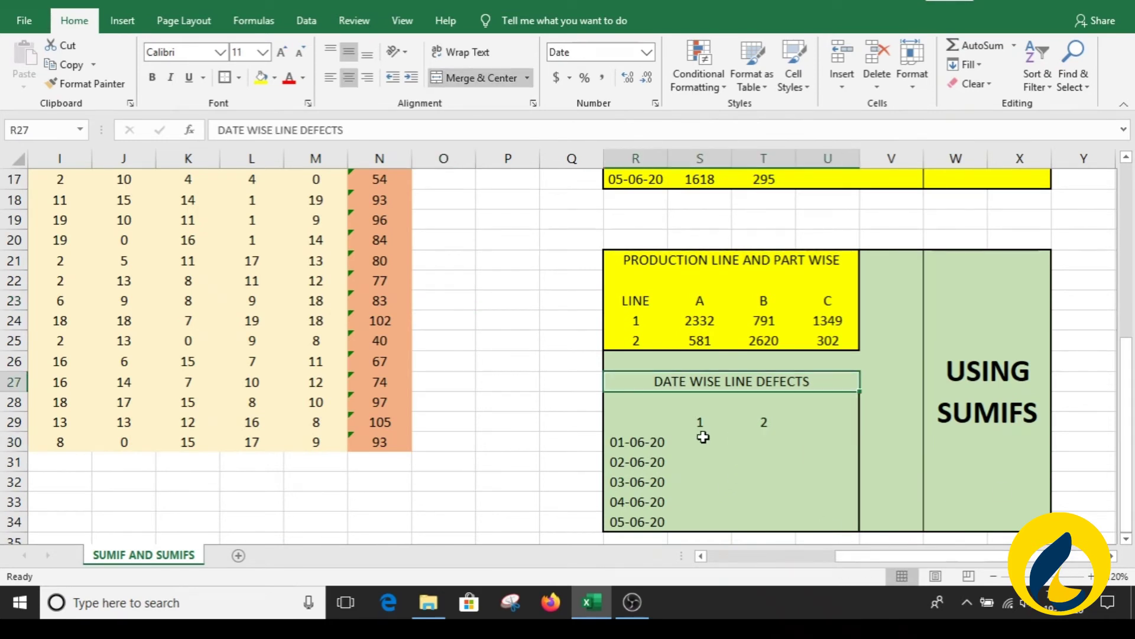
click(703, 440)
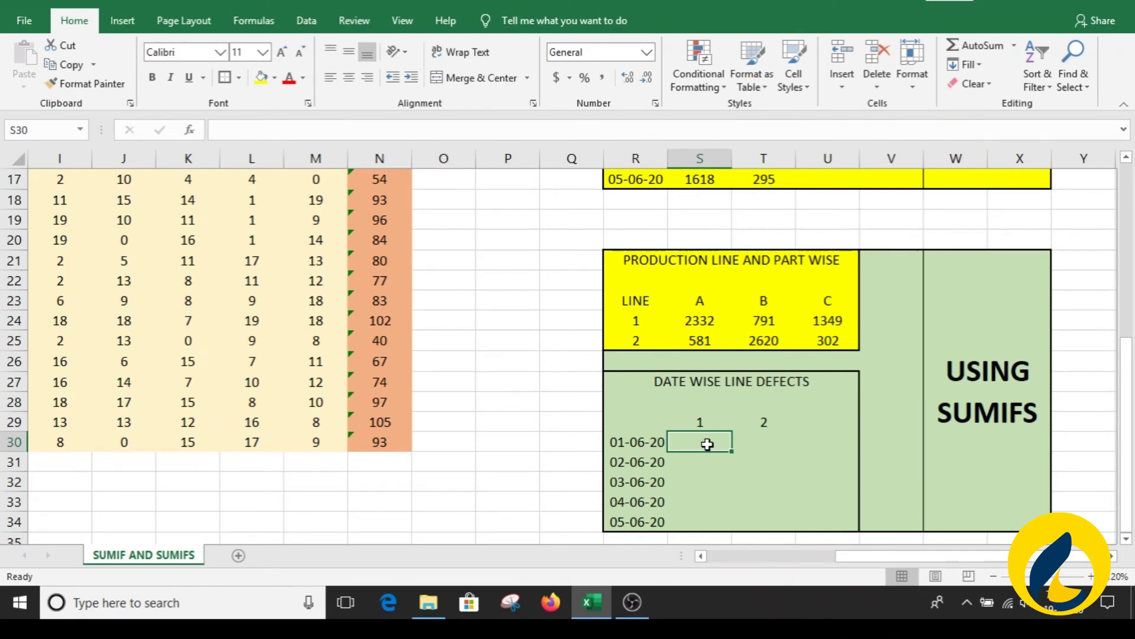
text(=)
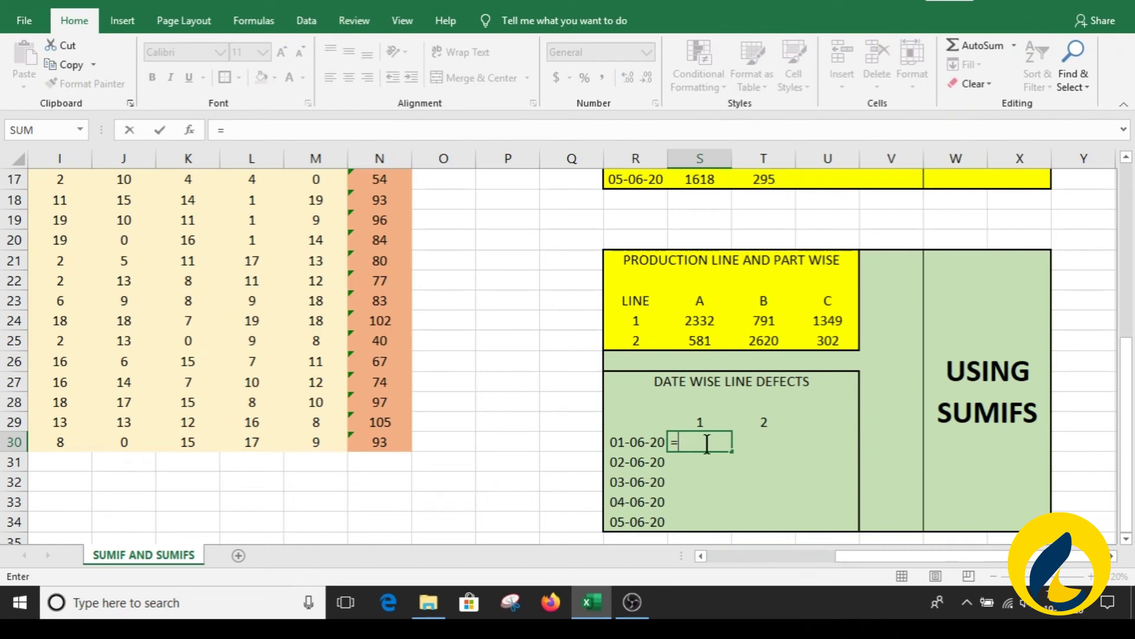
text(SUMIFS()
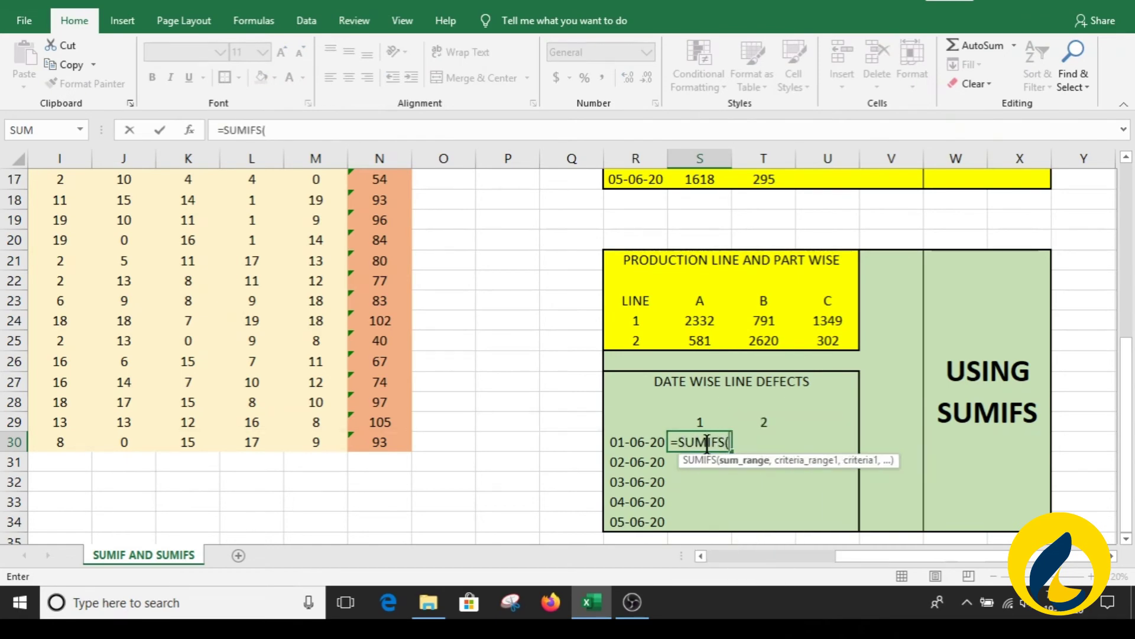
drag(380, 442, 379, 169)
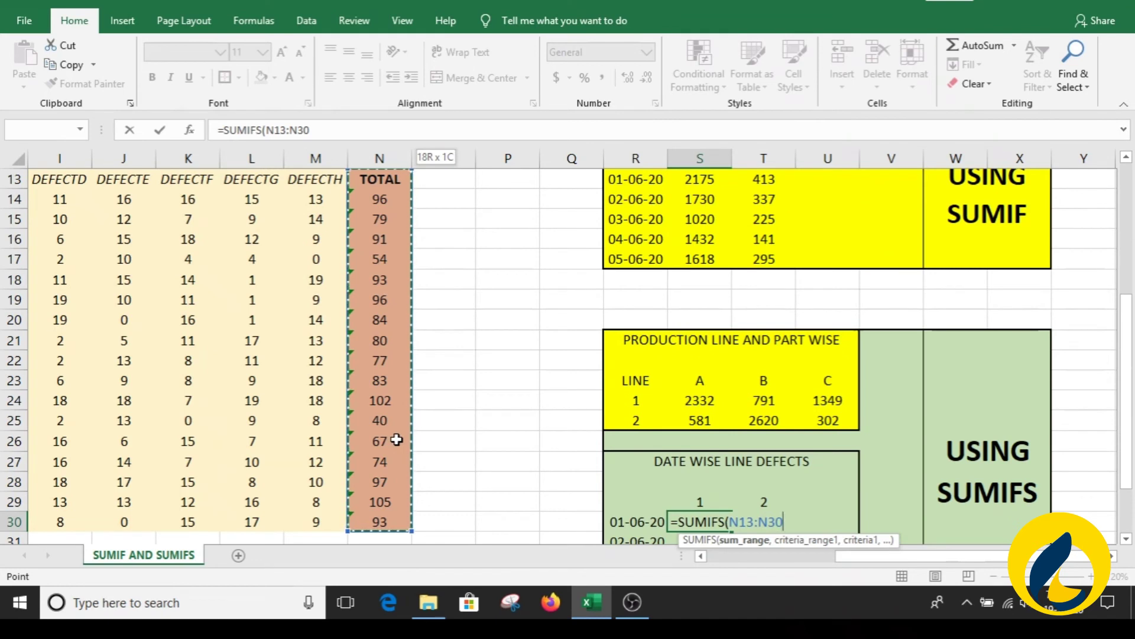
key(shift+Down)
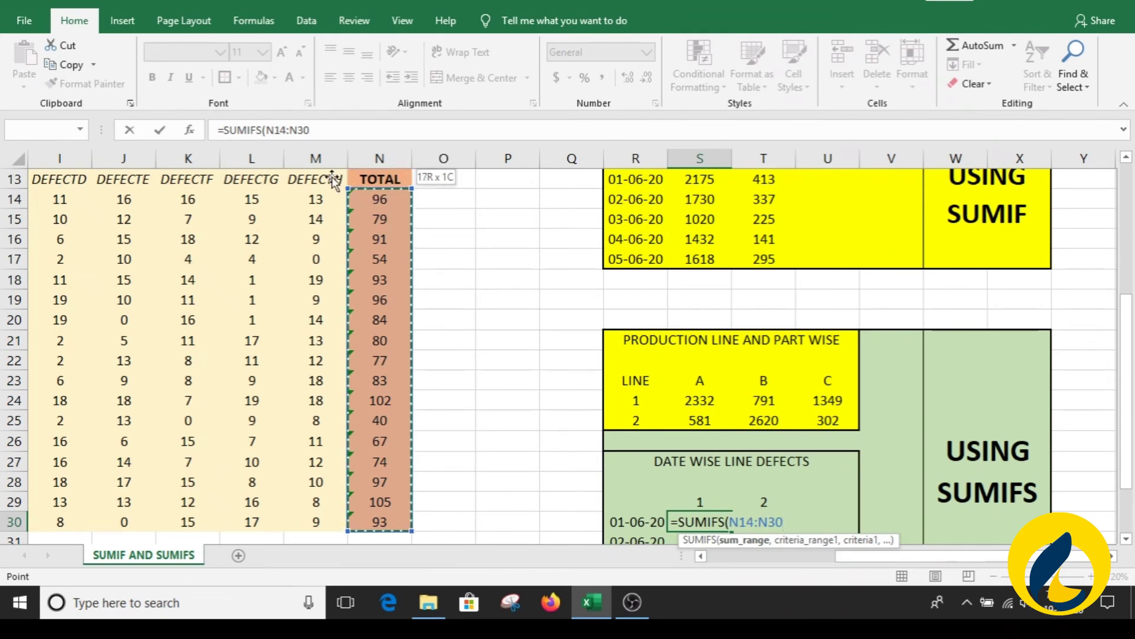
click(324, 130)
text(,)
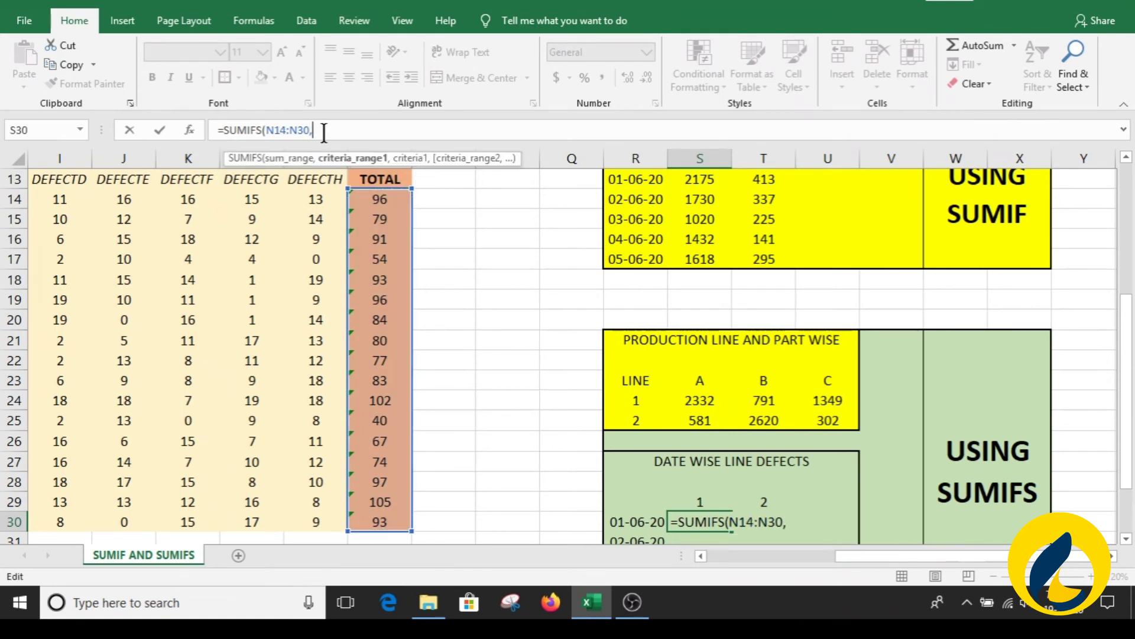
Add the DATE column B14:B30 as the first criteria range of the S30 formula.
drag(926, 560, 839, 559)
click(115, 388)
key(ctrl+Up)
key(Down)
key(ctrl+shift+Down)
text(,)
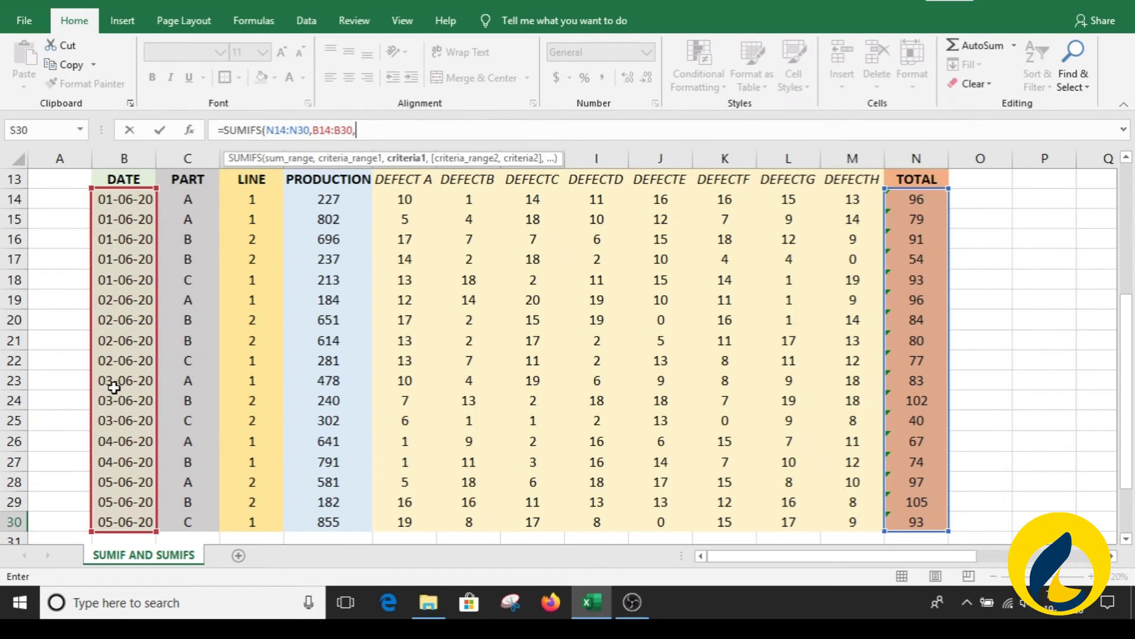
Set the date in R30 as the first criterion of the S30 formula, keeping the B14:B30 range intact.
drag(942, 557, 1063, 569)
click(624, 522)
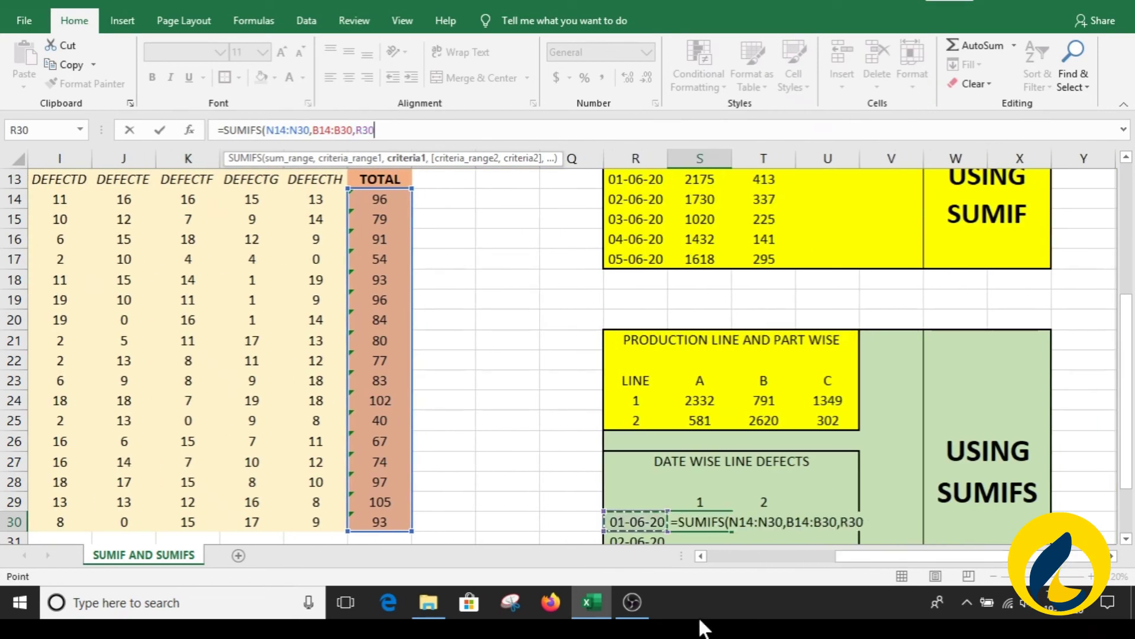
click(814, 522)
text(,)
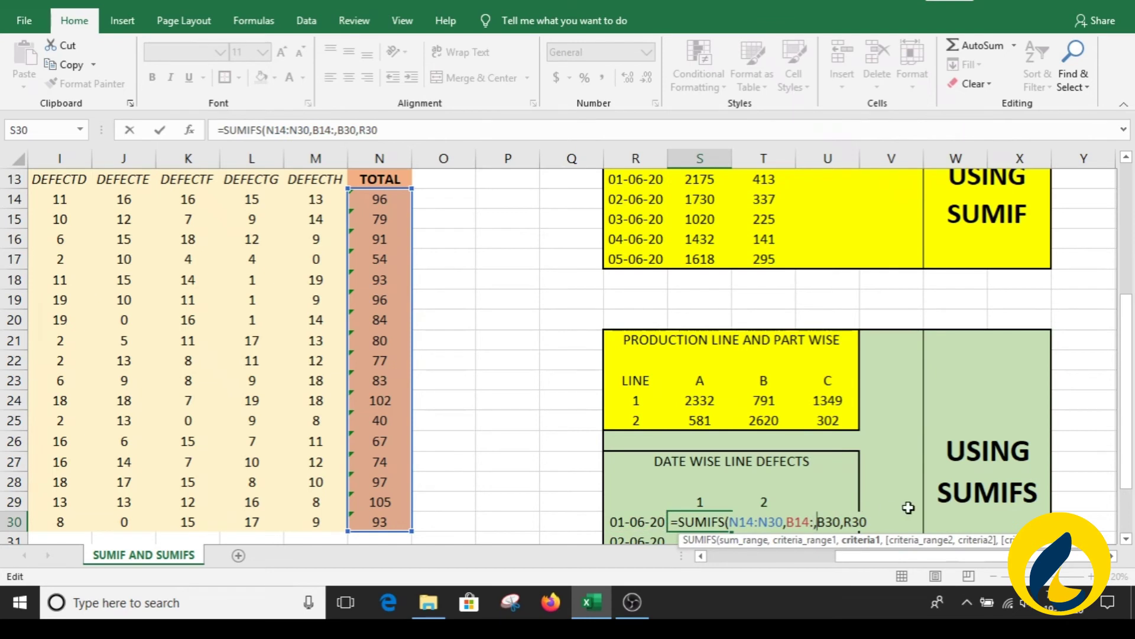
key(BackSpace)
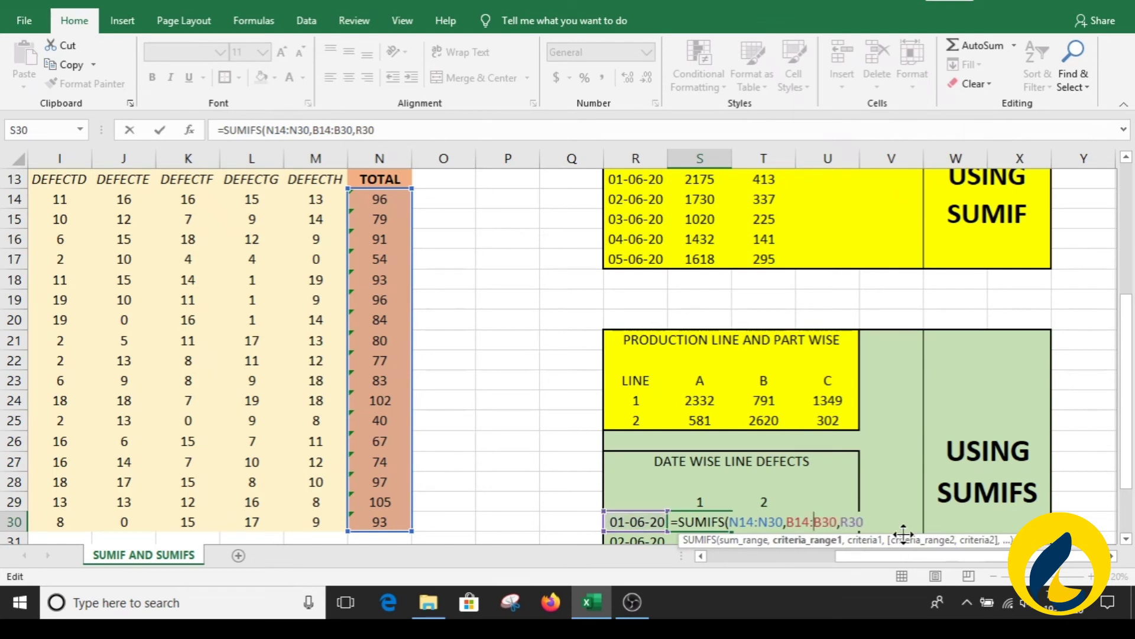
click(865, 520)
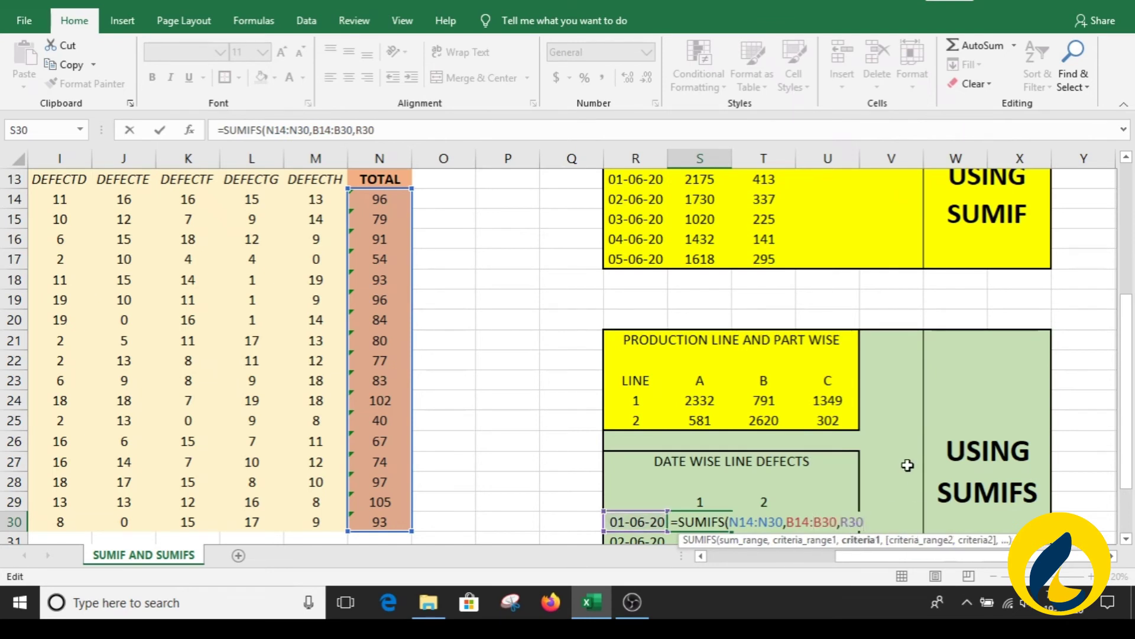
text(,)
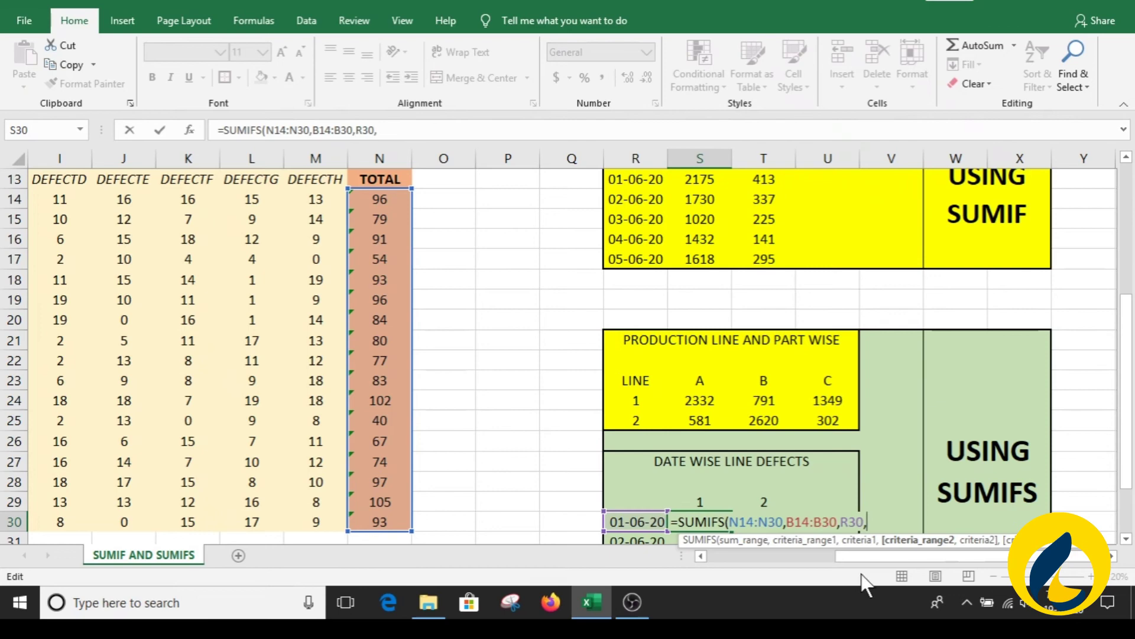
Add the LINE column D14:D30 as the second criteria range of the S30 formula.
drag(867, 559, 748, 560)
click(256, 199)
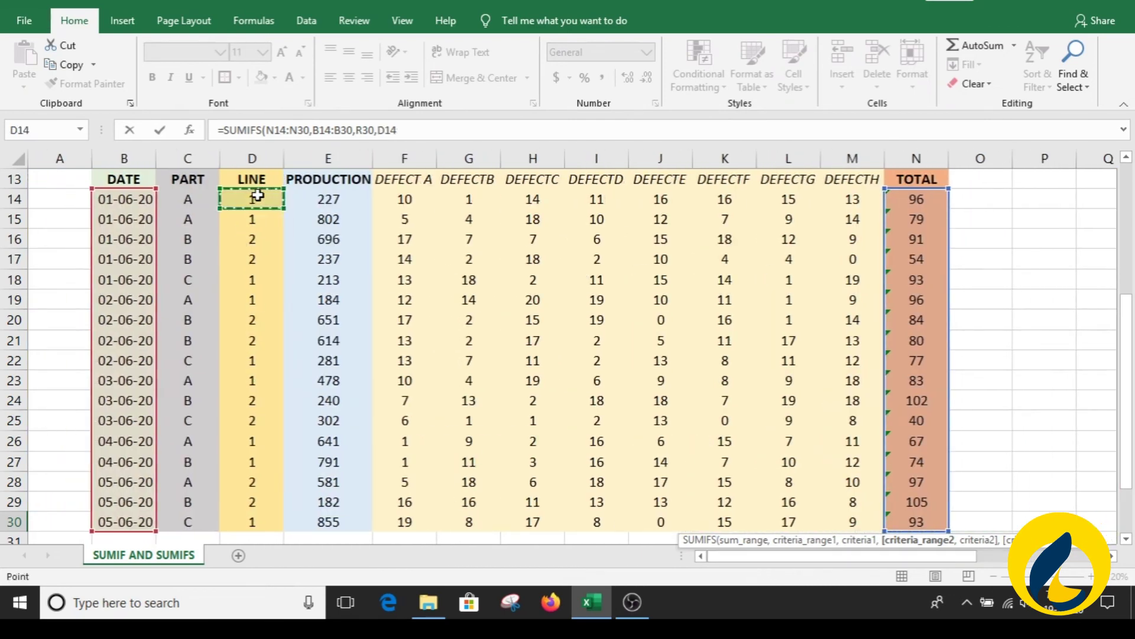
key(ctrl+shift+Down)
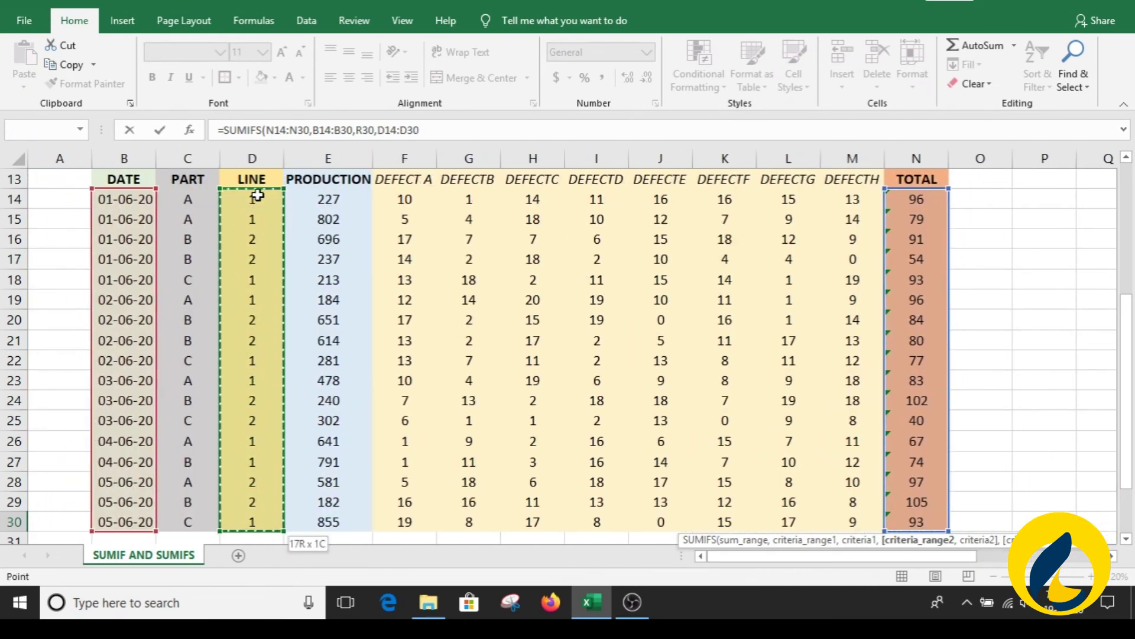
text(,)
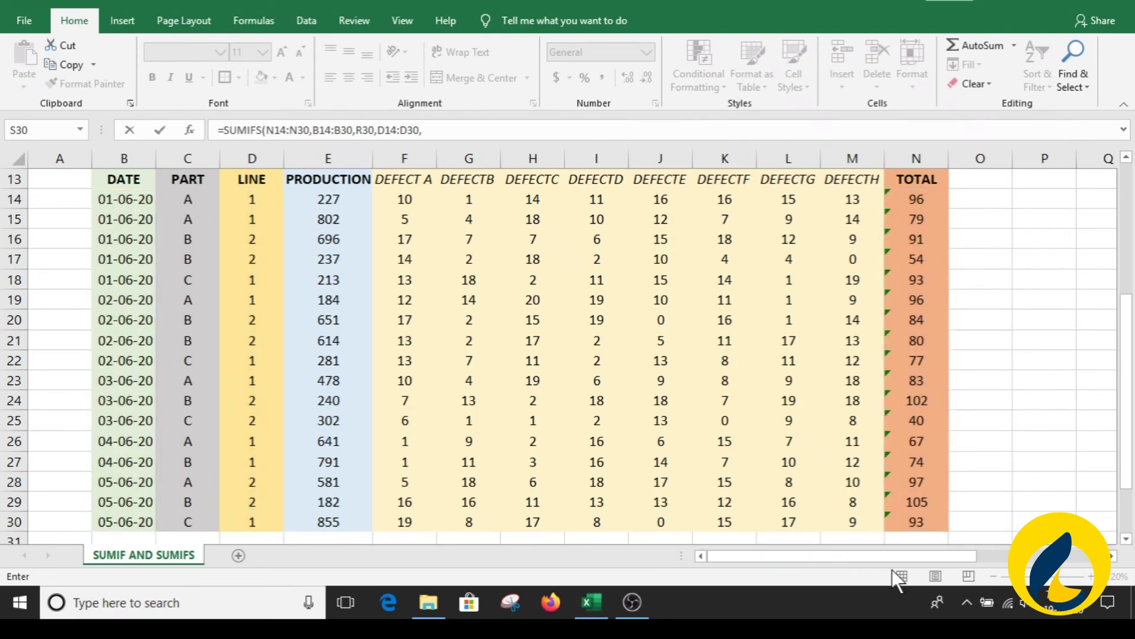
Set the line number in S29 as the second criterion and complete the S30 SUMIFS formula.
drag(911, 556, 1039, 556)
click(709, 500)
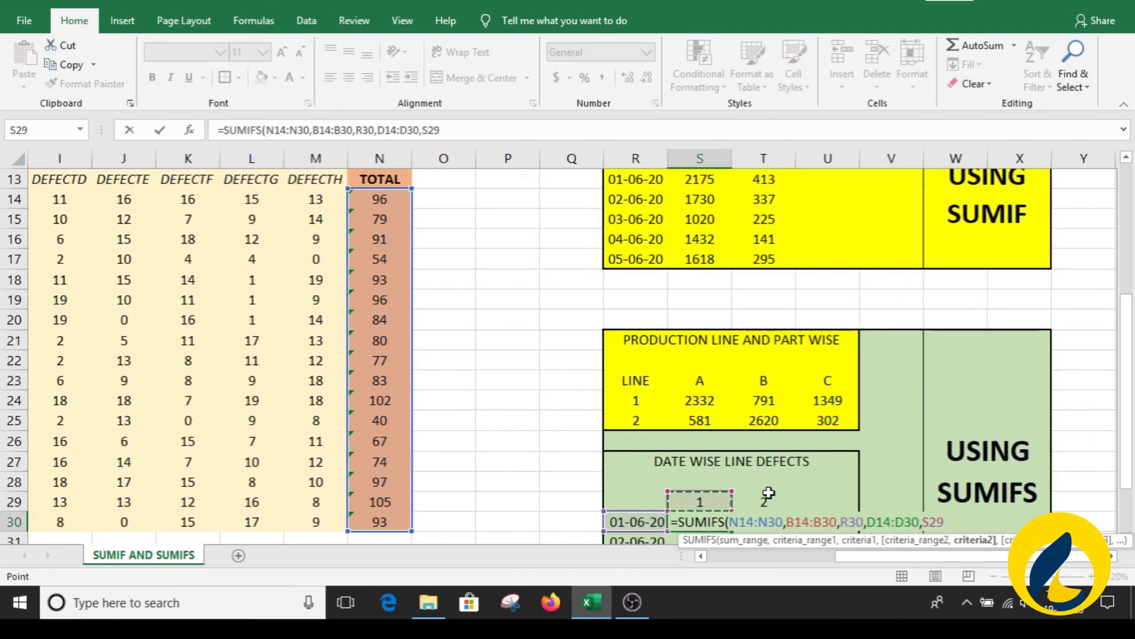
key(Return)
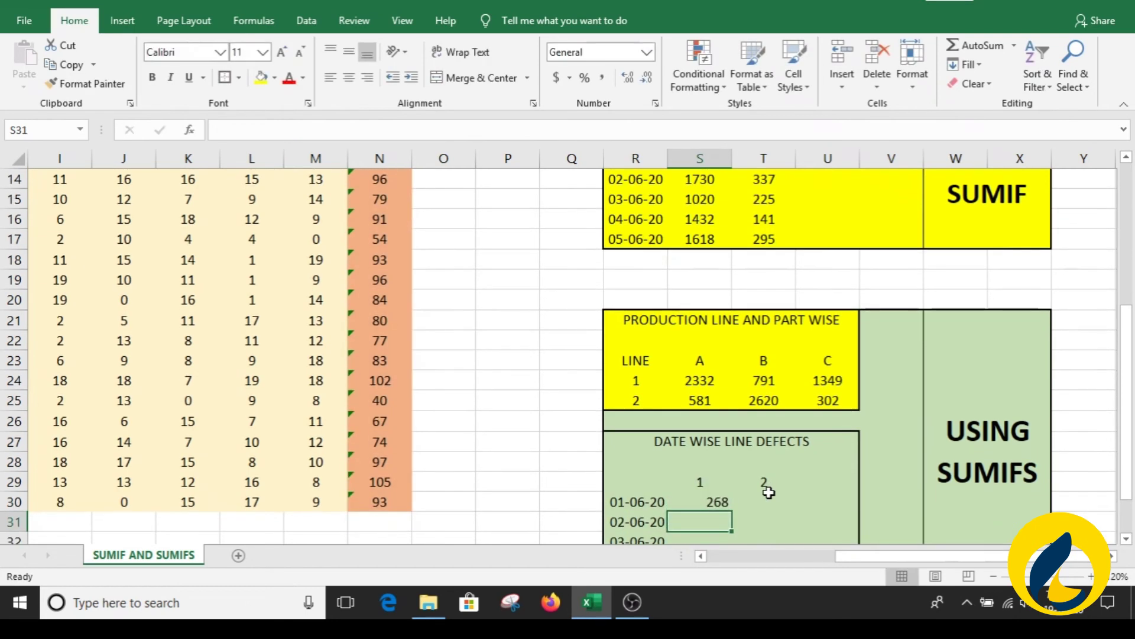
Centre the value in S30 horizontally and vertically.
click(722, 497)
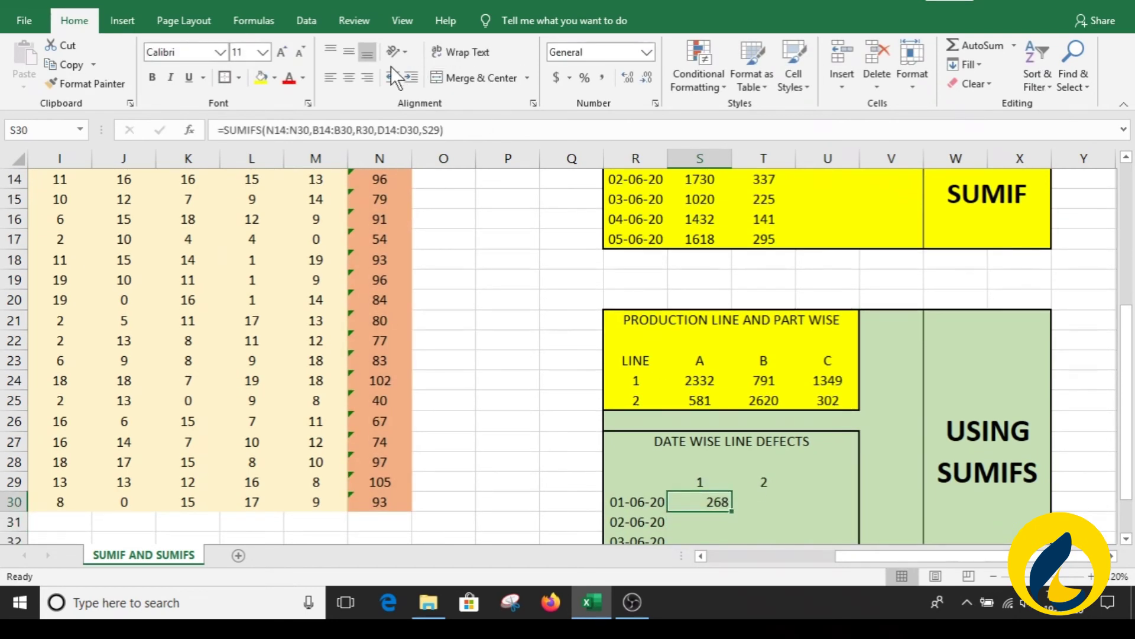
click(348, 78)
click(348, 53)
Make the sum range in the S30 formula absolute as $N$14:$N$30.
drag(1126, 380, 1126, 414)
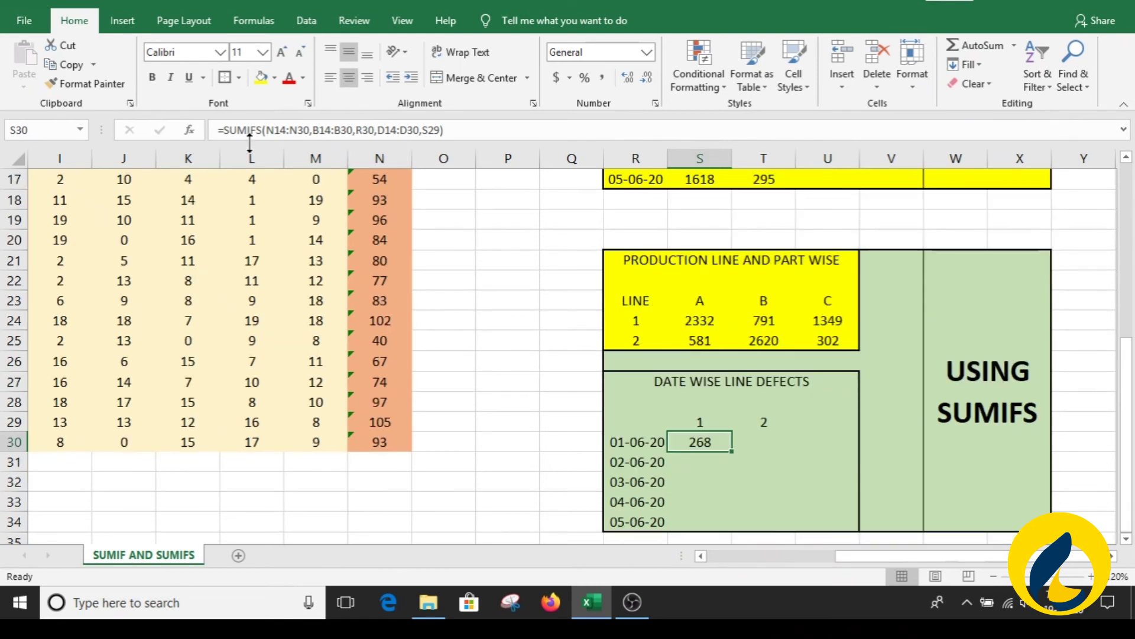
click(268, 136)
text($)
key(Right)
text($)
key(Right)
key(Right)
key(Right)
key(Right)
key(Right)
key(Right)
key(Right)
key(Right)
key(Right)
key(Right)
key(Right)
key(Right)
key(Right)
key(Right)
key(Right)
key(Right)
key(Right)
key(Right)
key(Right)
key(Right)
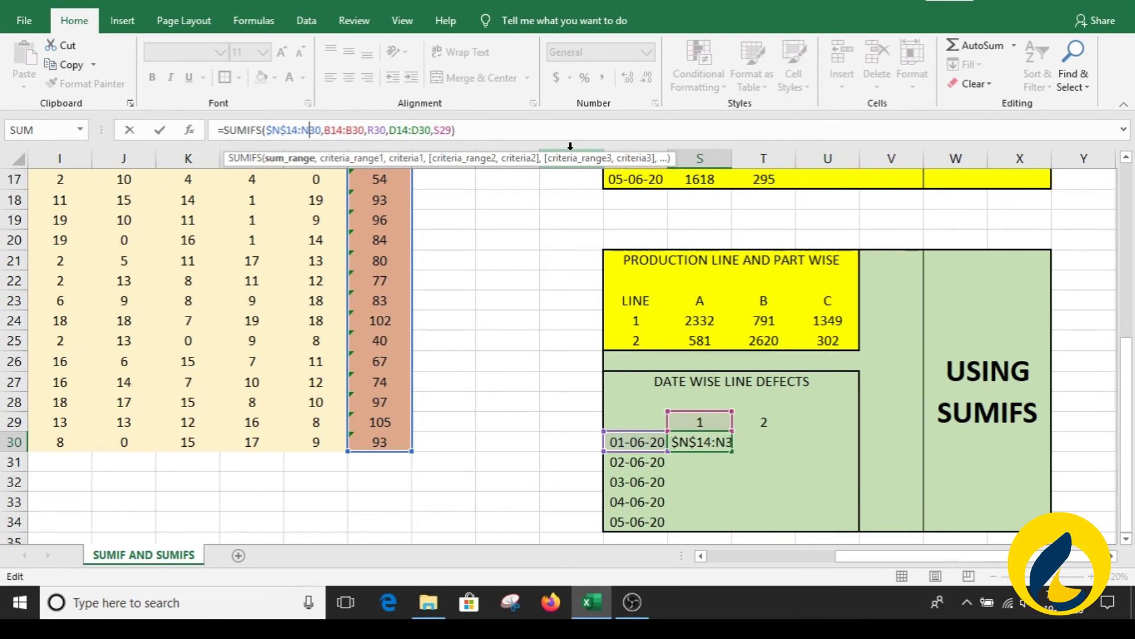
click(303, 129)
text($)
key(Right)
text($)
Make the date criteria range in the S30 formula absolute as $B$14:$B$30 and lock its criterion's column as $R30.
key(Right)
key(Right)
text($)
key(Right)
text($)
key(Right)
key(Right)
text($)
key(Right)
text($)
key(Right)
key(Right)
key(Right)
text($)
Make the line criteria range absolute as $D$14:$D$30, lock its criterion's row as S$29, and commit the S30 formula.
key(Right)
key(Right)
key(Right)
text($N)
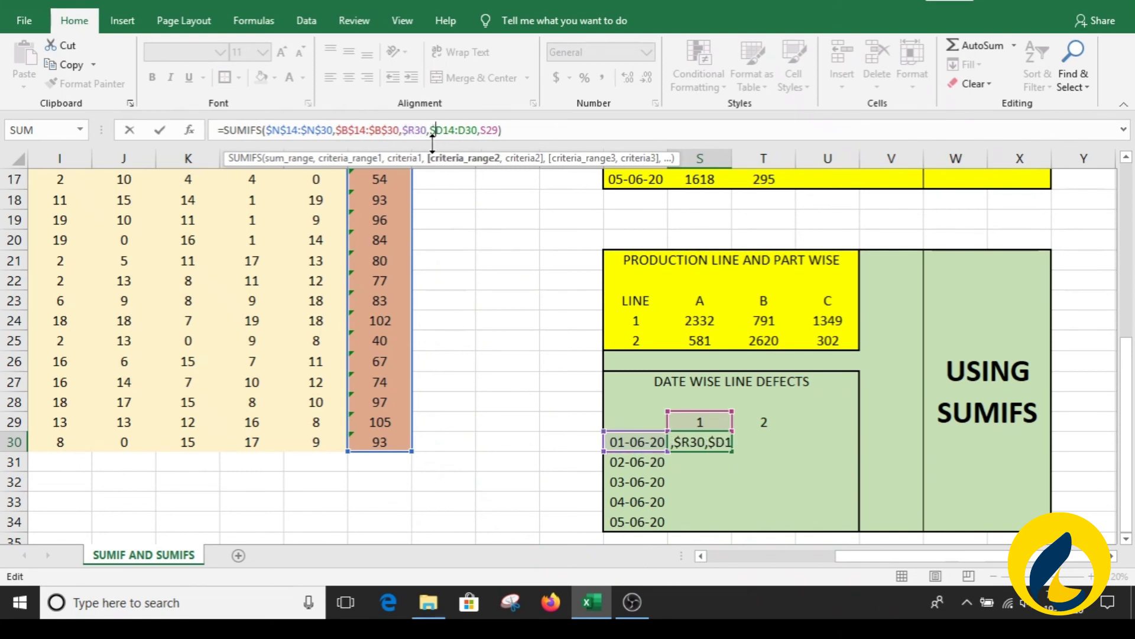
text($)
key(Right)
key(Right)
key(Right)
text($)
key(Right)
text($)
key(Right)
key(Right)
key(Right)
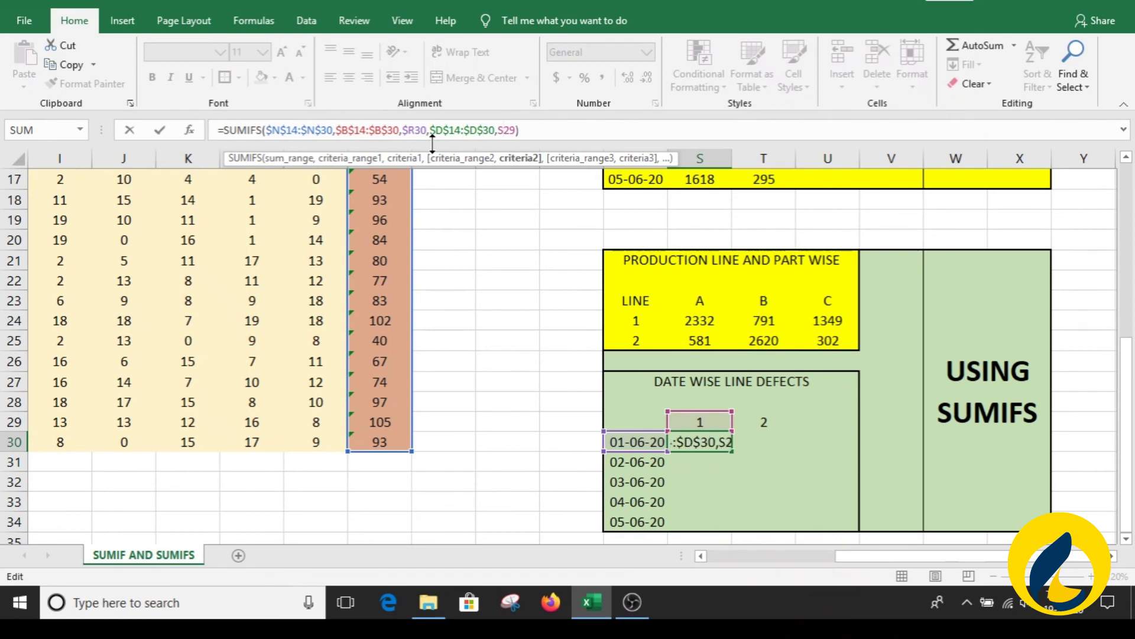
text($)
key(Return)
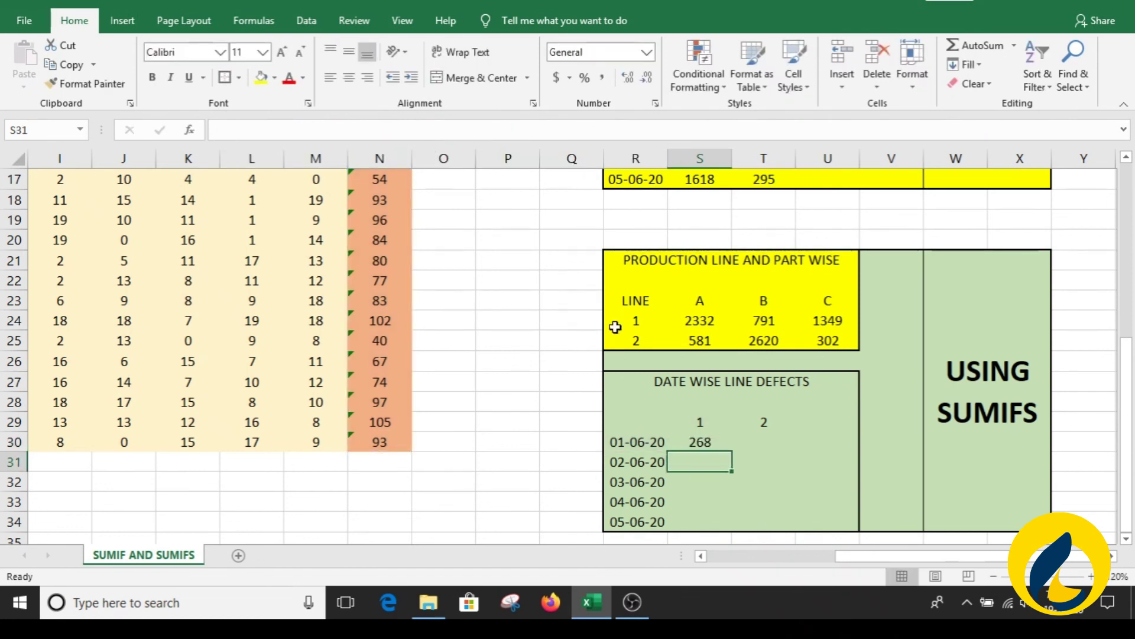
Copy the S30 formula across to T30 and down through row 34 of the DATE WISE LINE DEFECTS table.
click(694, 442)
click(736, 445)
click(720, 444)
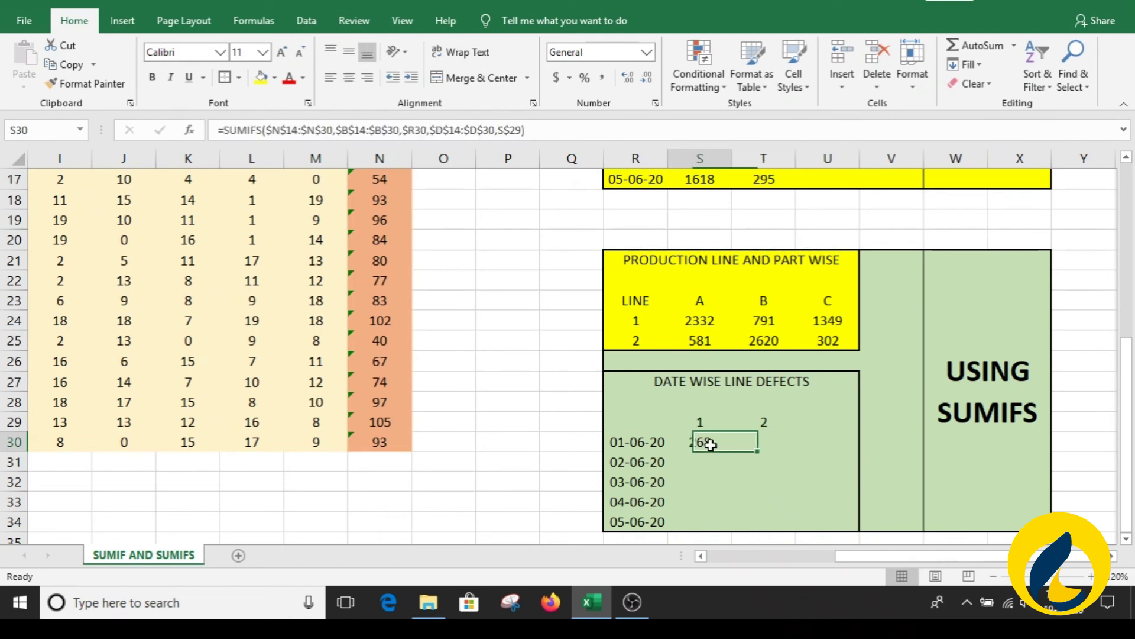
drag(728, 453, 704, 442)
click(771, 496)
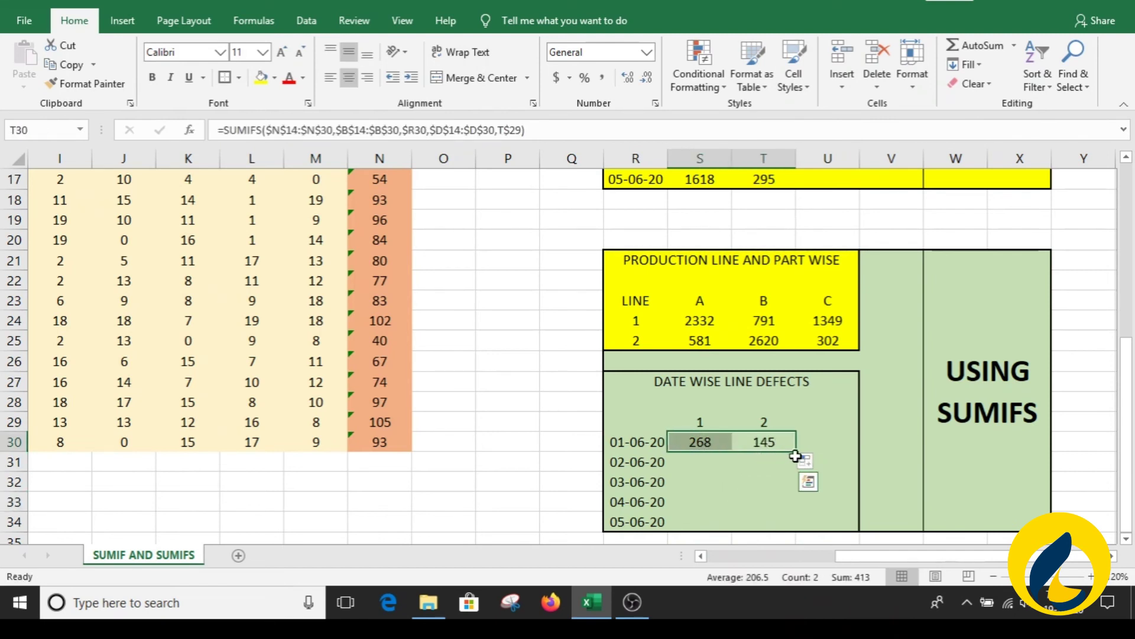
drag(796, 452, 799, 523)
click(865, 422)
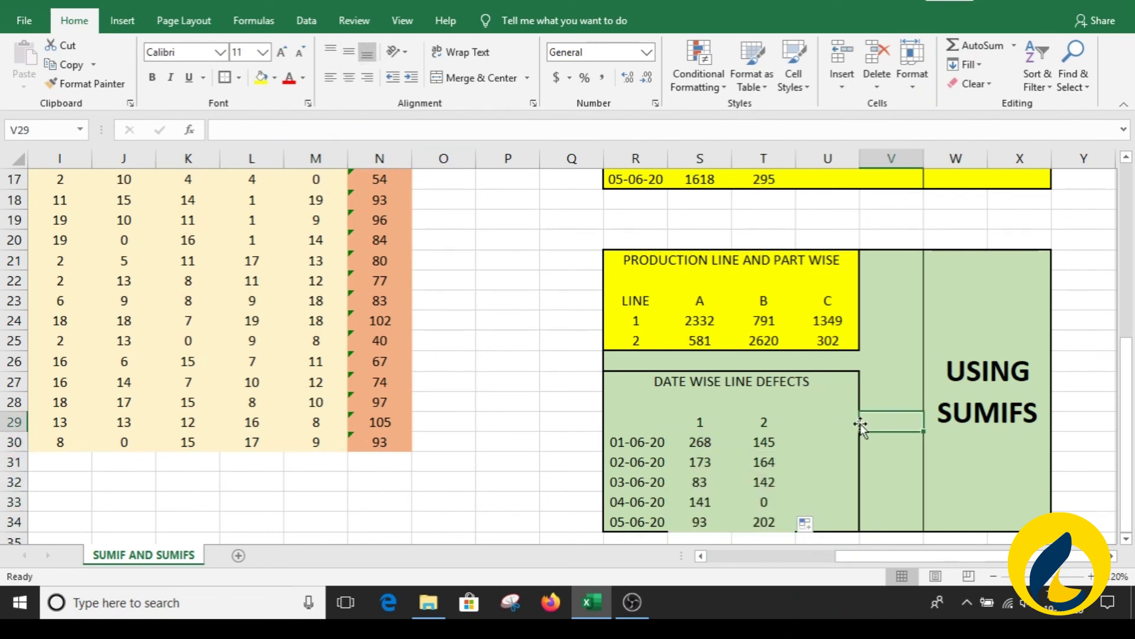
Review the defect totals per date and line in the DATE WISE LINE DEFECTS table.
click(679, 378)
drag(644, 380, 677, 519)
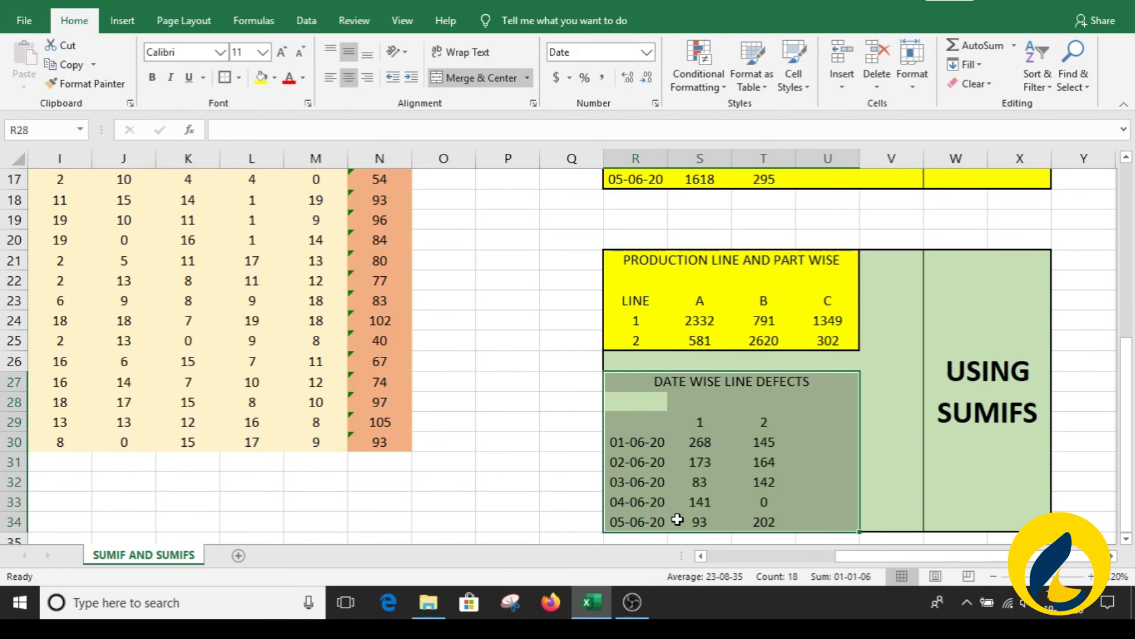
click(686, 485)
click(624, 487)
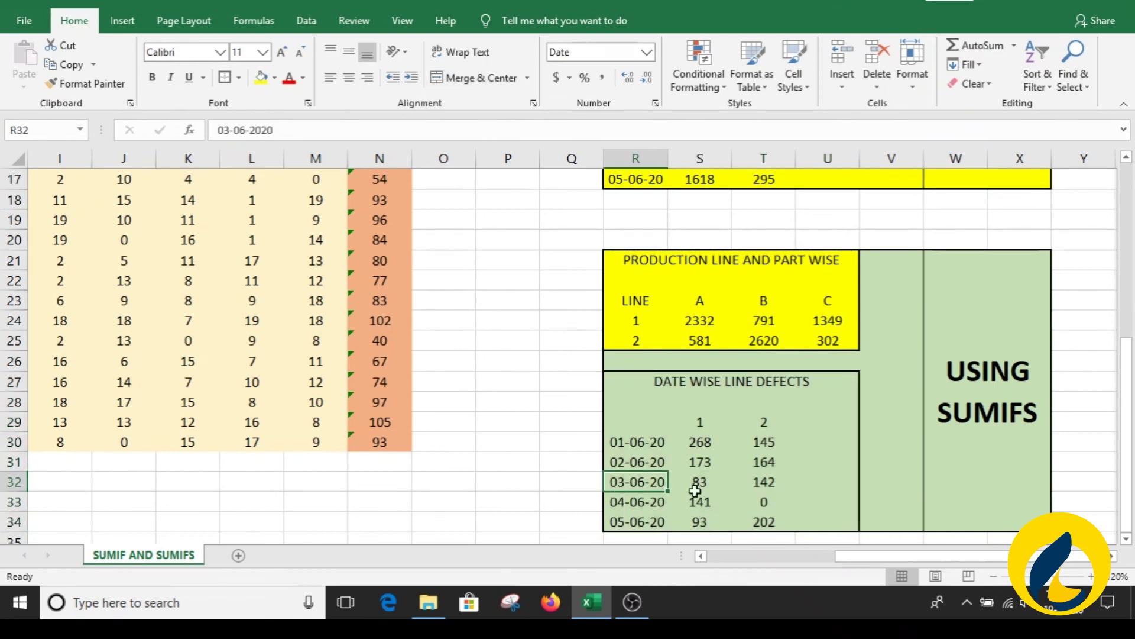
click(748, 486)
Check the line 2 result for 04-06-20 in T33 against the source rows B26:N27 of the report.
click(644, 500)
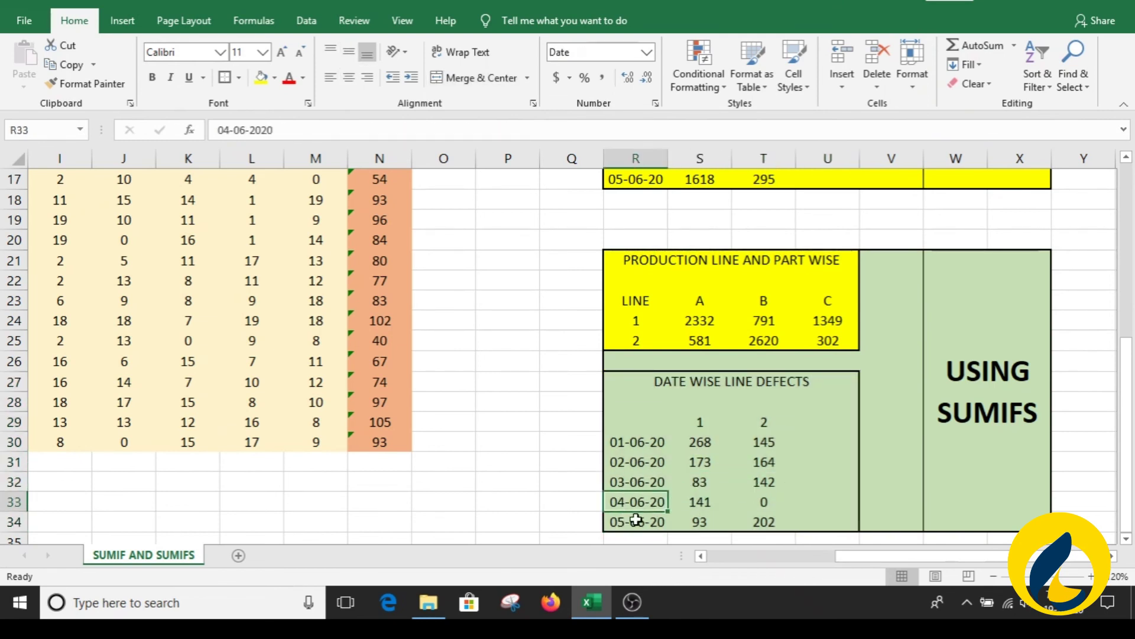
click(746, 416)
click(766, 503)
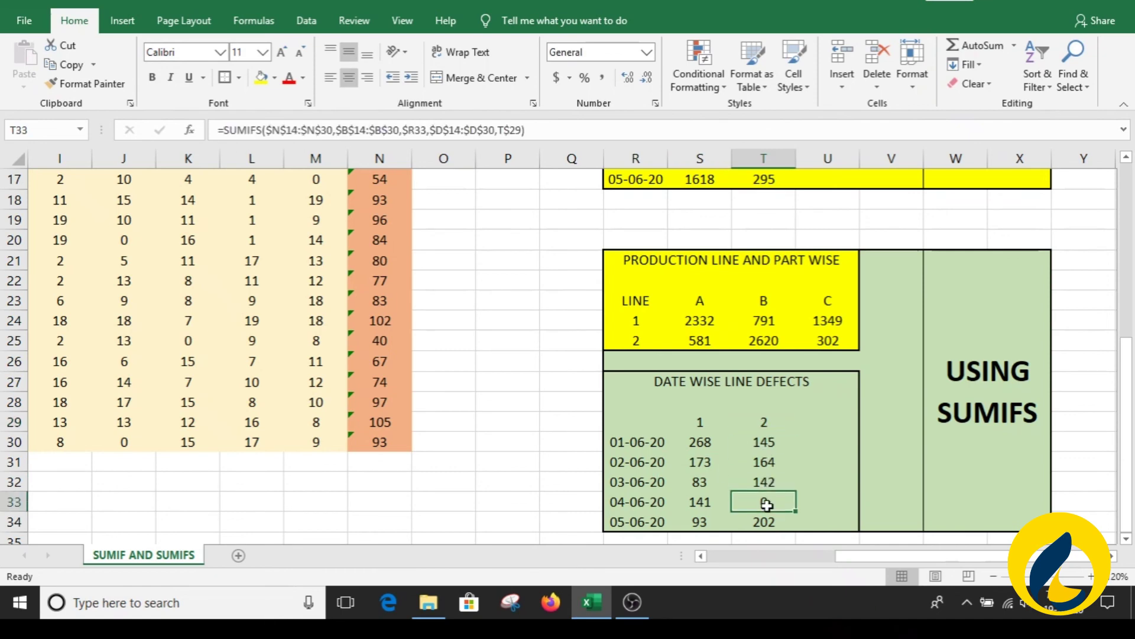
drag(853, 555, 702, 586)
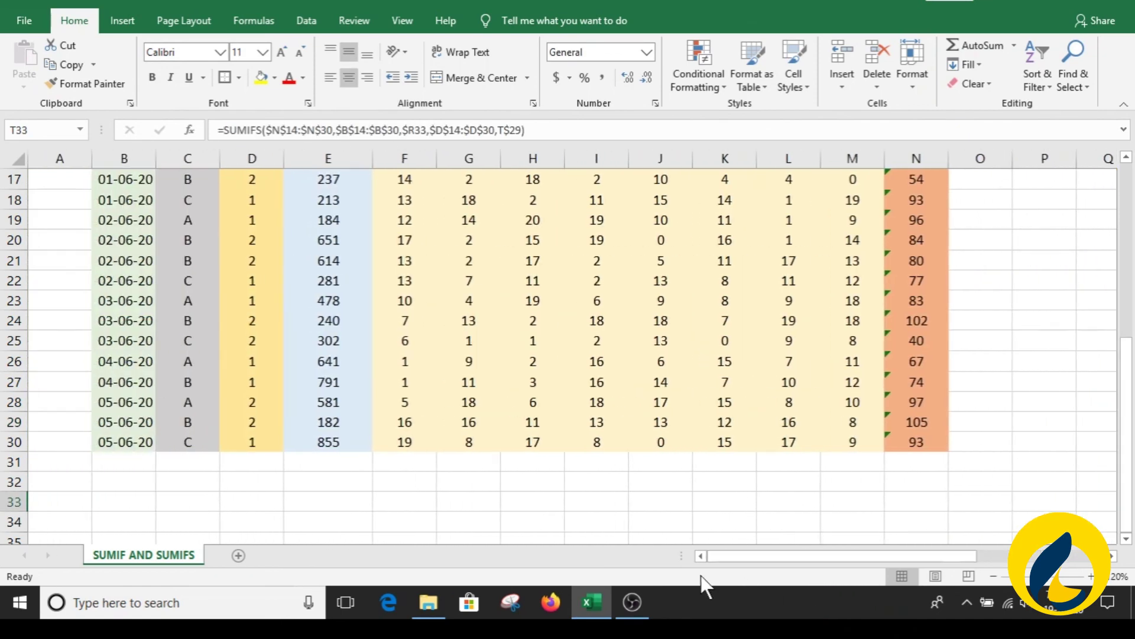
drag(114, 361, 124, 383)
drag(246, 362, 271, 377)
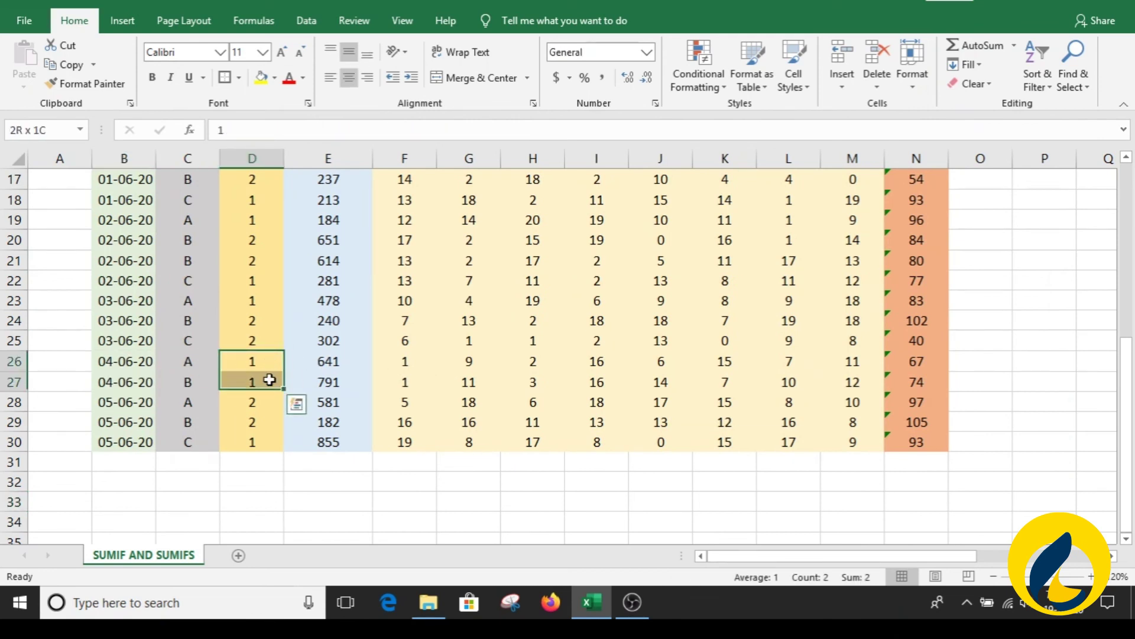
drag(132, 361, 932, 379)
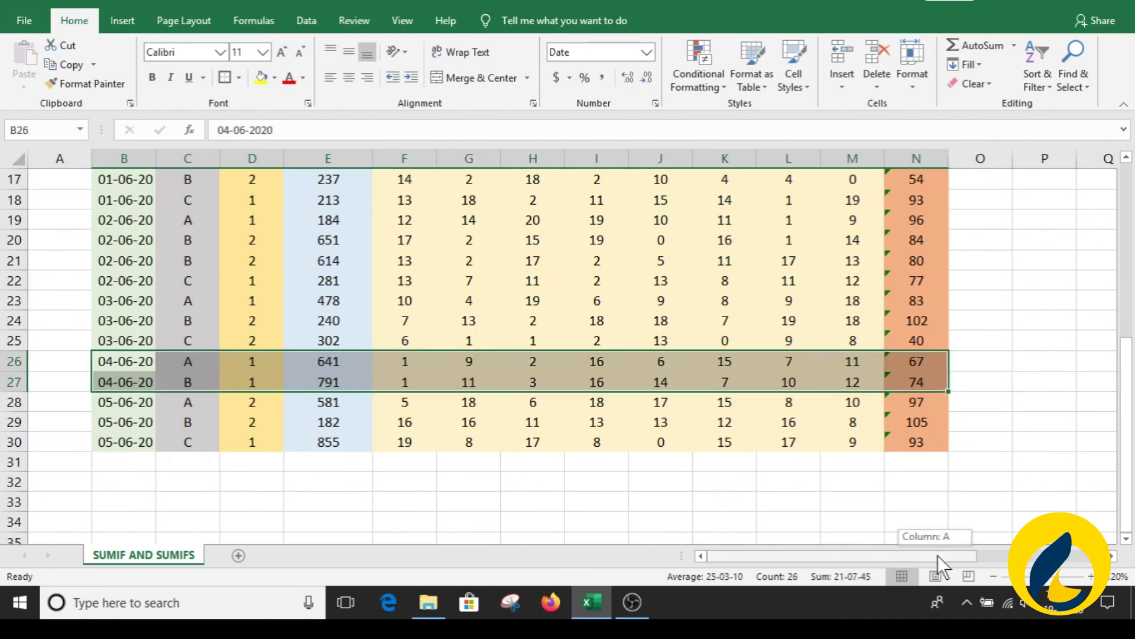
drag(936, 553, 1047, 554)
click(826, 504)
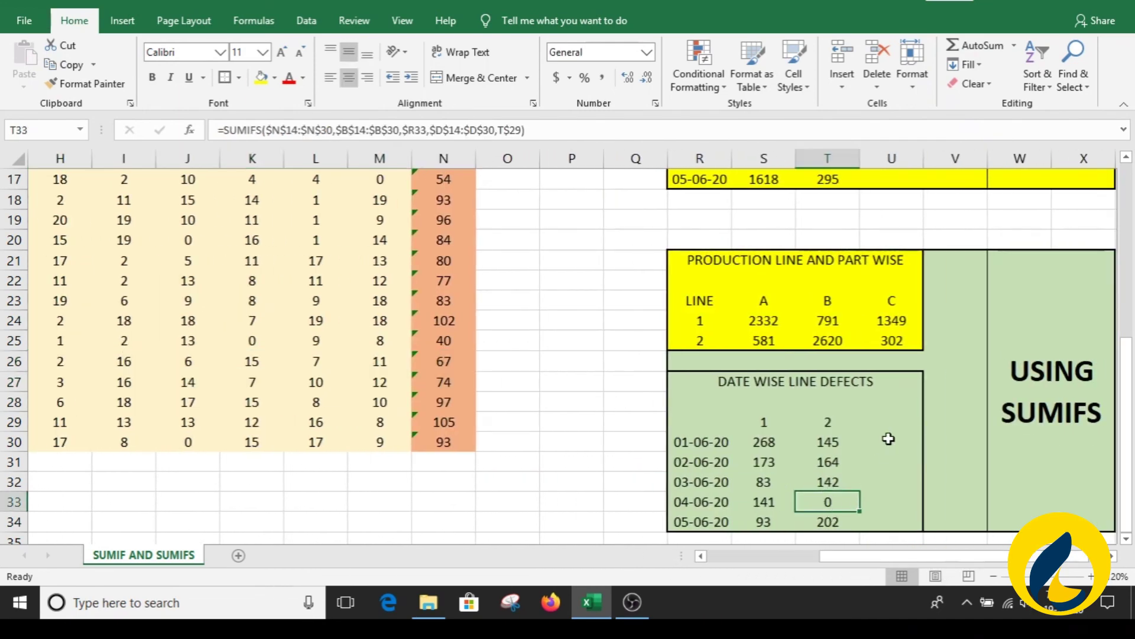
click(883, 448)
click(784, 438)
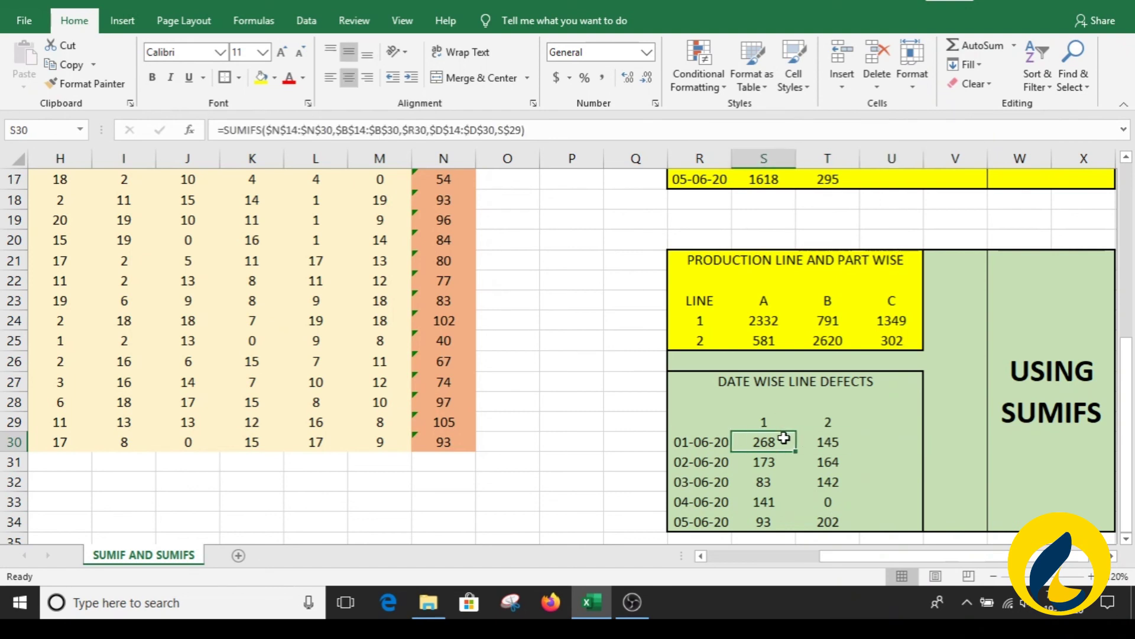
Fill the DATE WISE LINE DEFECTS table, R27:U34, with yellow.
drag(719, 378, 733, 523)
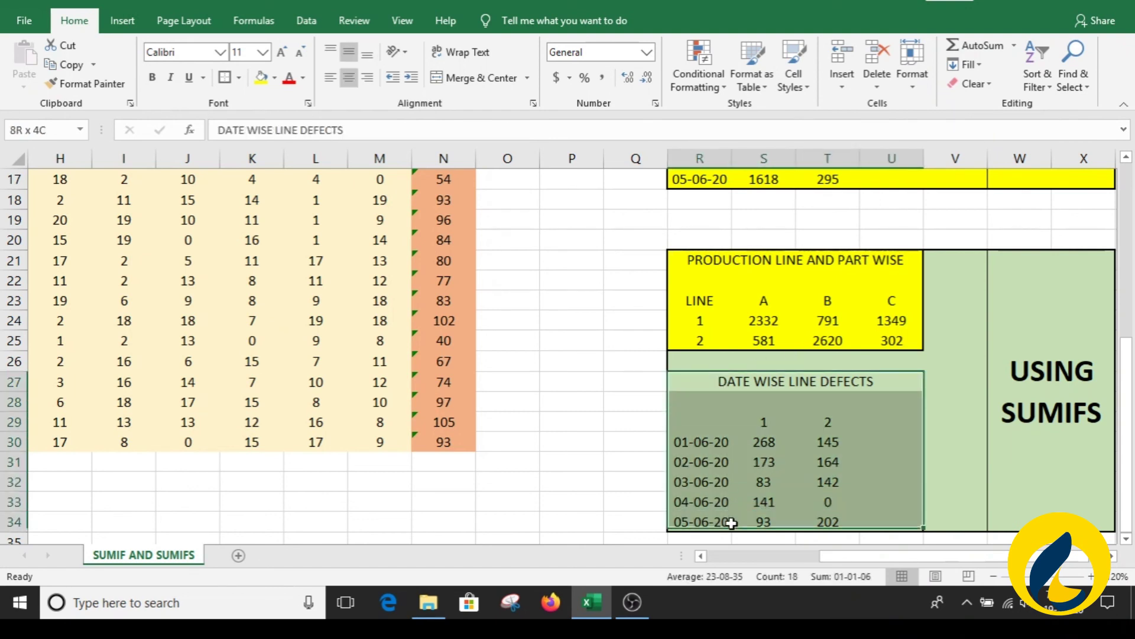
click(266, 80)
click(588, 337)
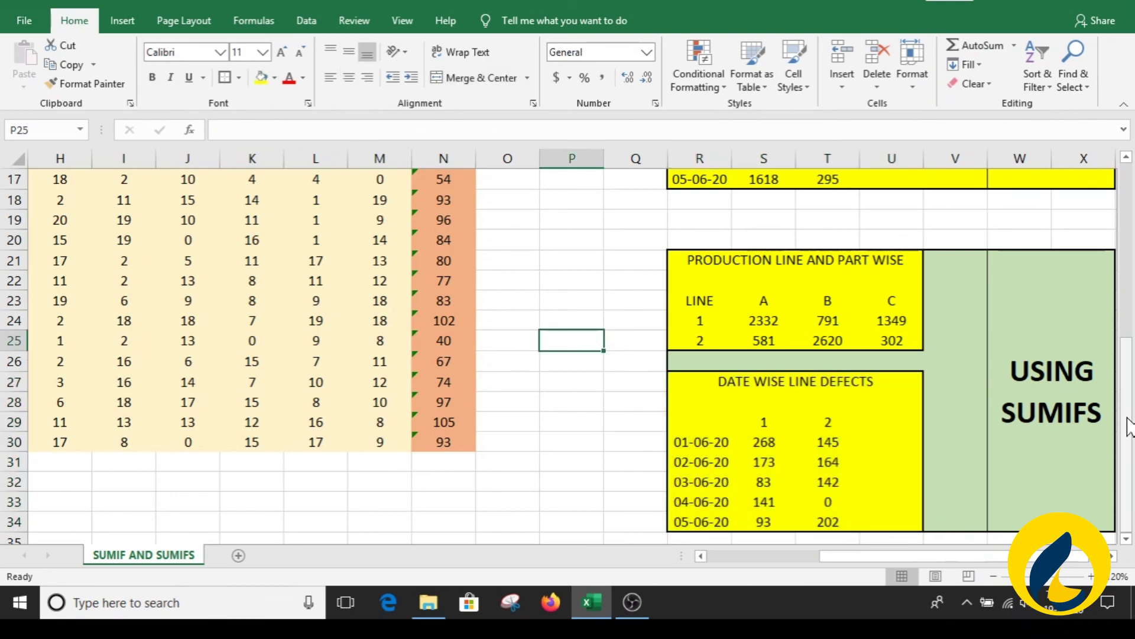
scroll(1064, 275, up, 5)
drag(968, 555, 836, 555)
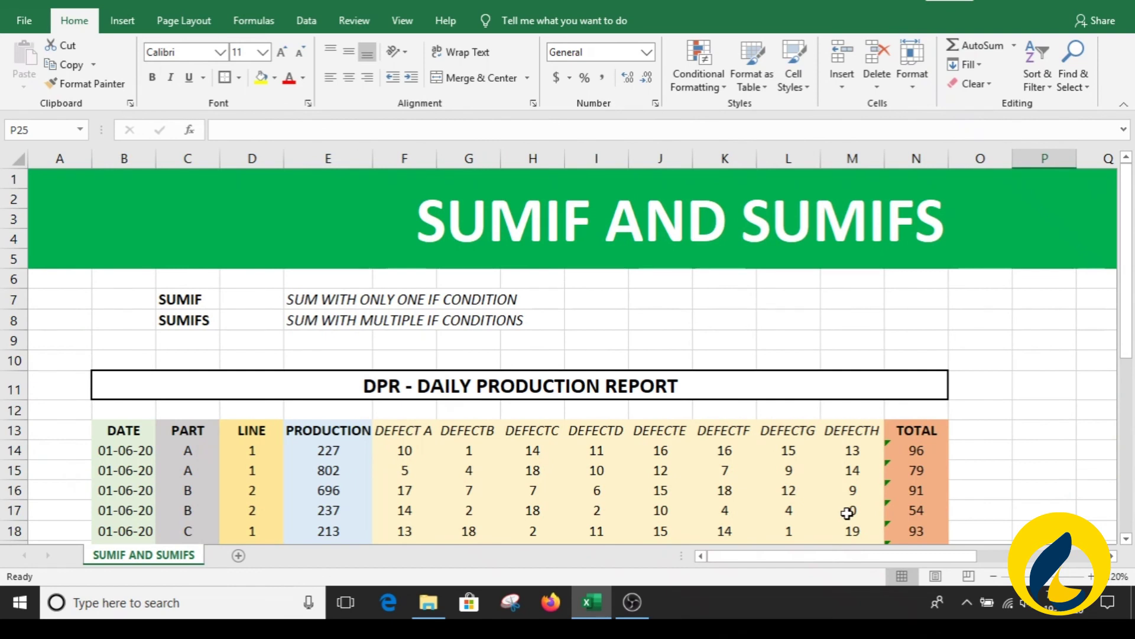
click(713, 321)
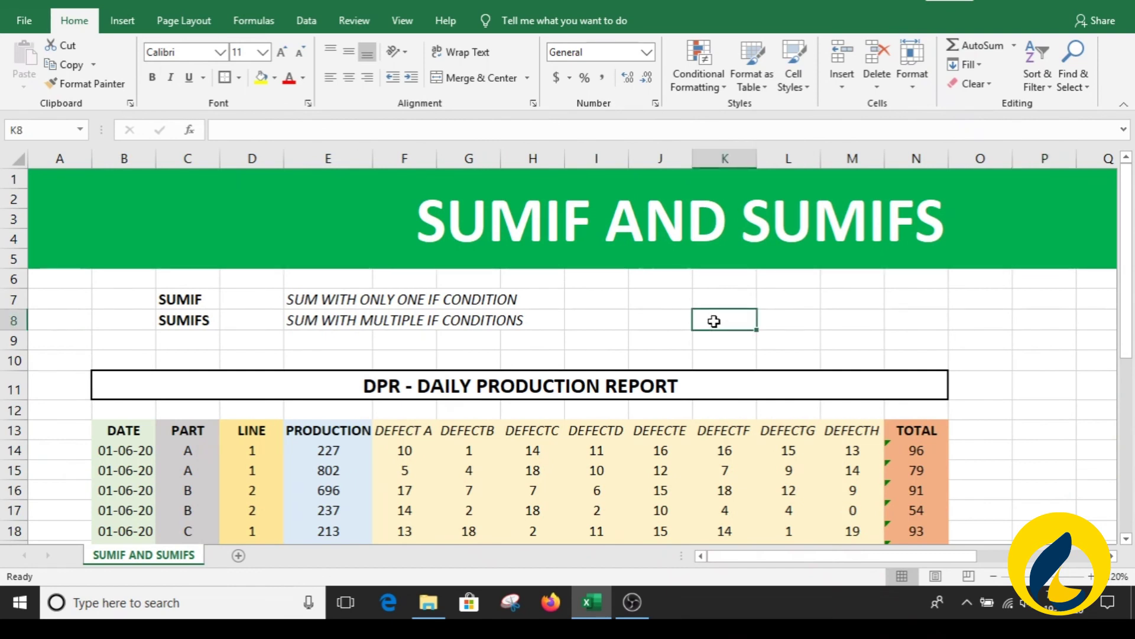